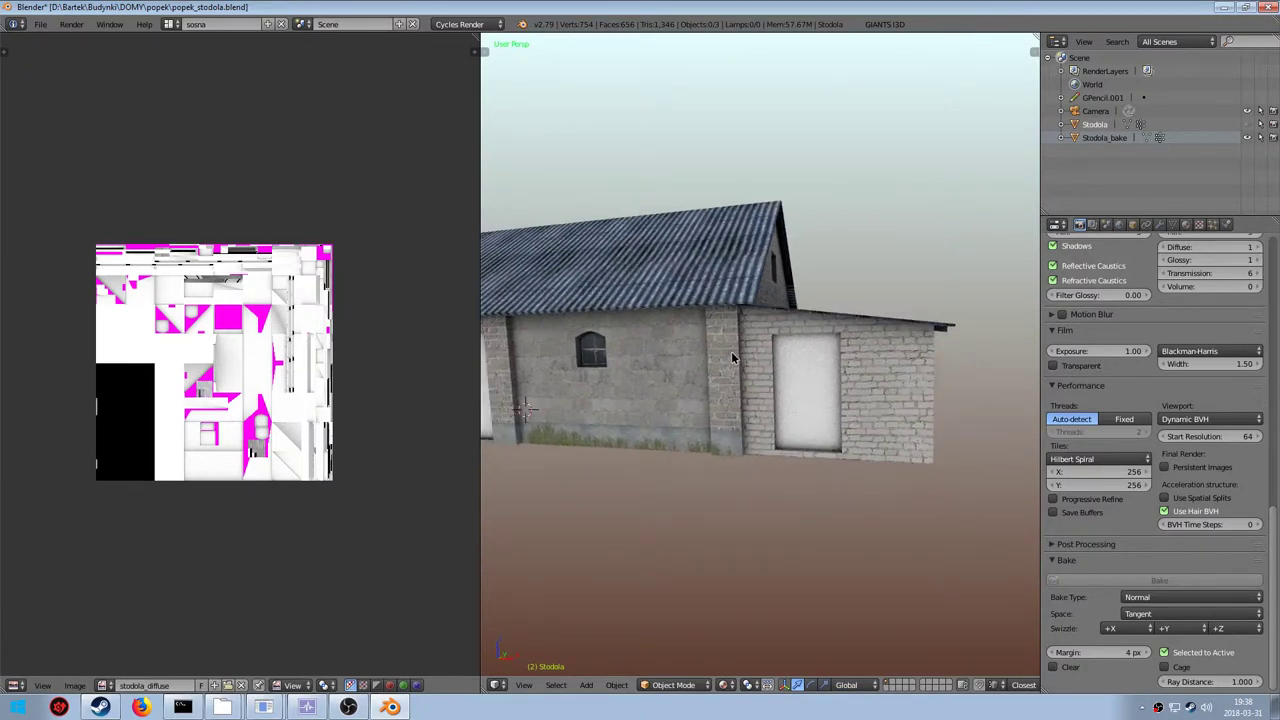
# Examine the baked brick and block walls around the annex doorway up close
pyautogui.scroll(6, 732, 350)
pyautogui.scroll(-3, 640, 367)
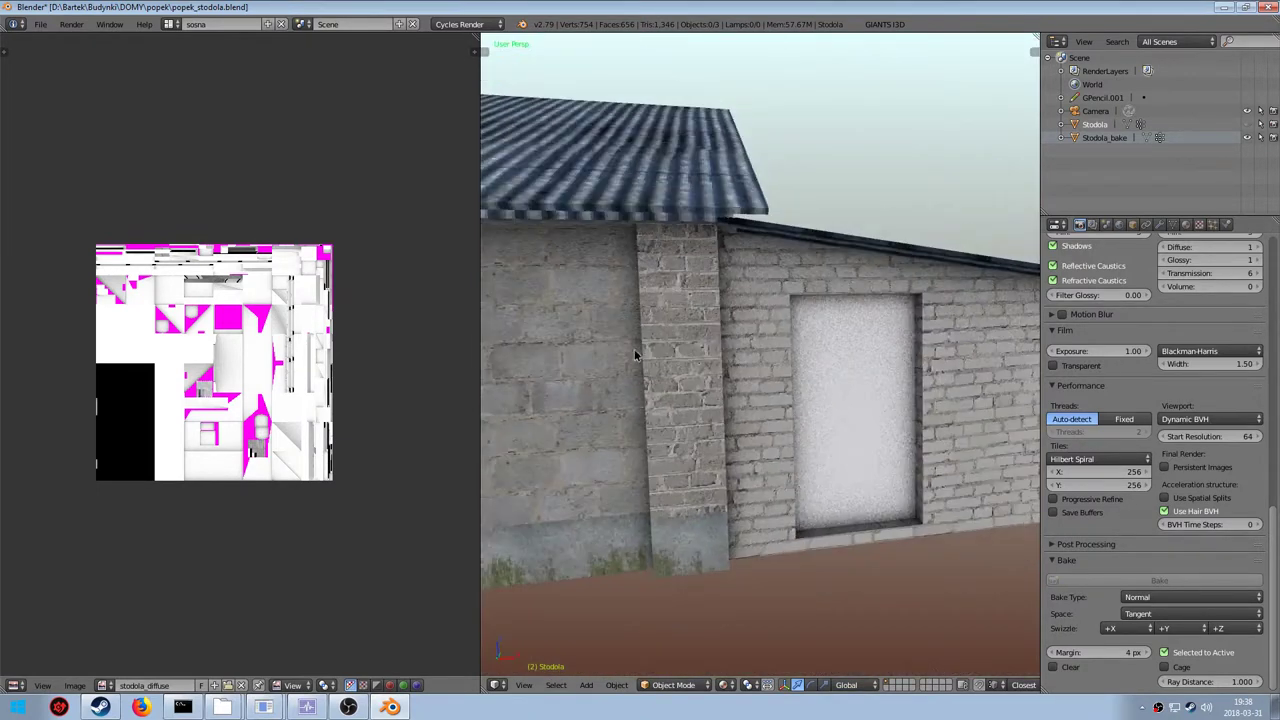
pyautogui.moveTo(622, 356); pyautogui.dragTo(697, 358, button='middle')
pyautogui.moveTo(646, 291); pyautogui.dragTo(749, 349, button='middle')
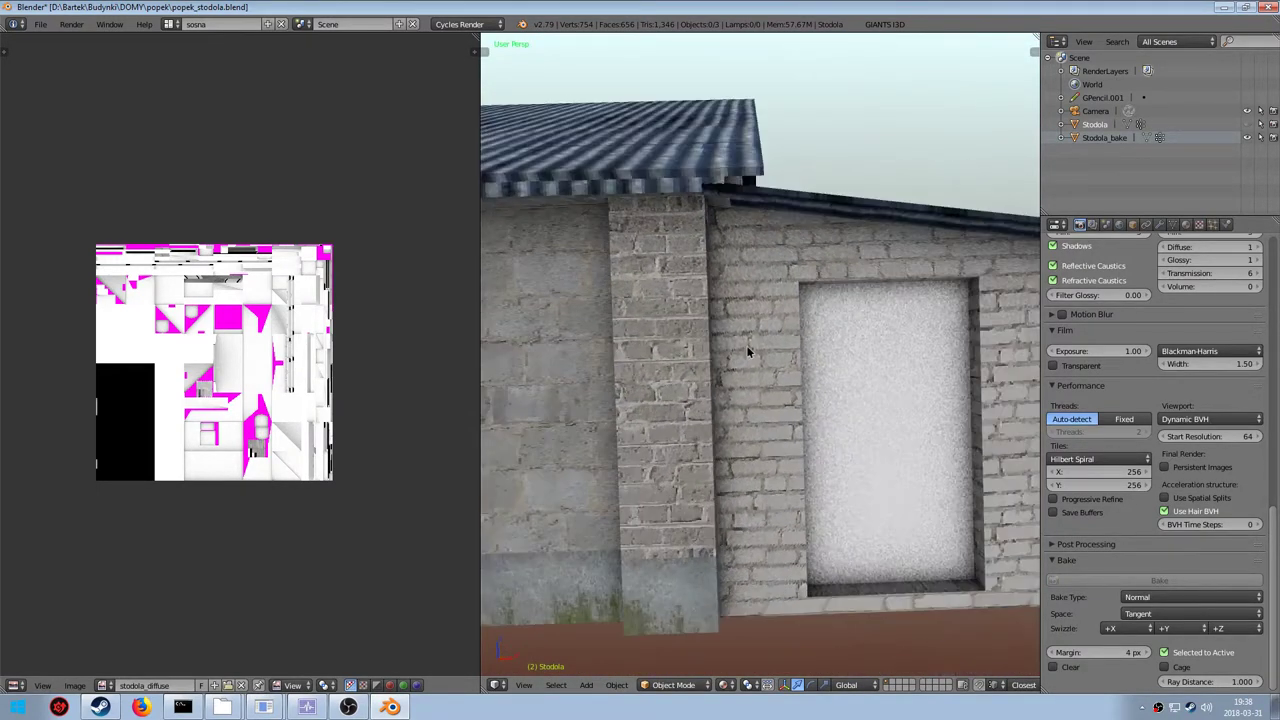
pyautogui.scroll(5, 740, 340)
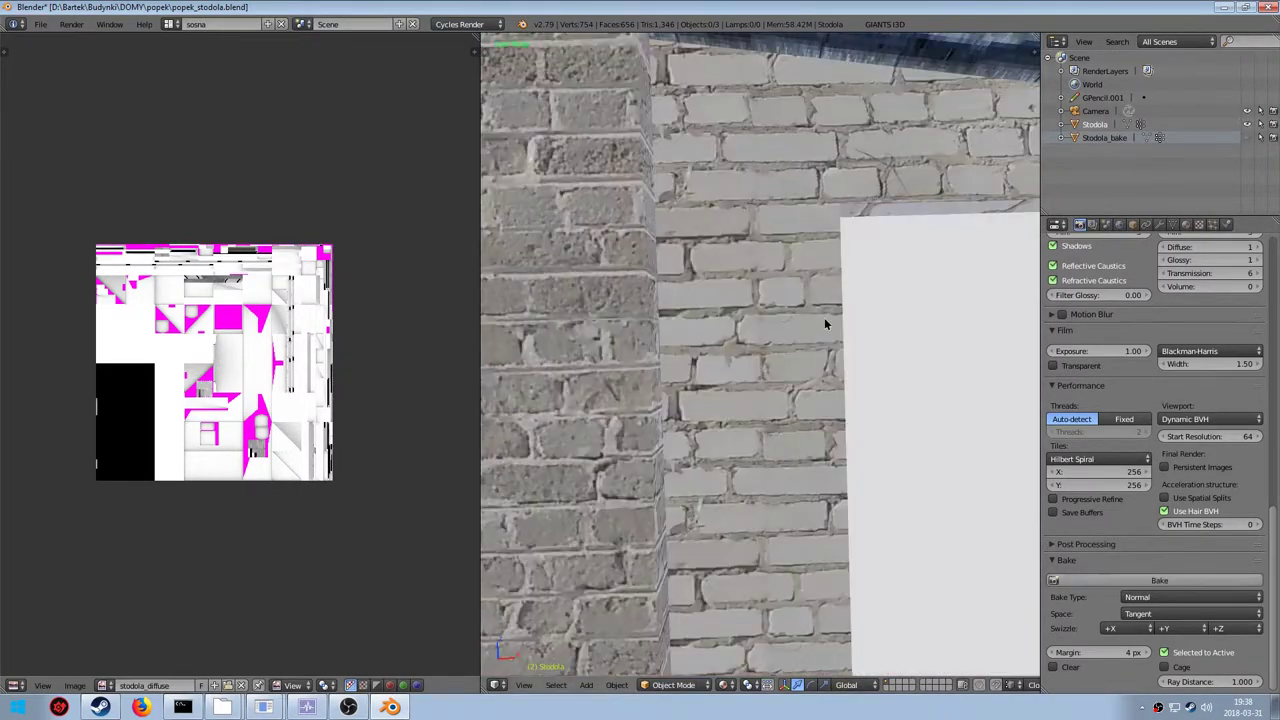
# Hide the original Stodola object and show the Stodola_bake version
pyautogui.scroll(-5, 780, 335)
pyautogui.moveTo(726, 346); pyautogui.dragTo(766, 317, button='middle')
pyautogui.click(1247, 125)
pyautogui.click(1247, 138)
# Examine the baked shading and texture of the Stodola_bake barn from several sides
pyautogui.scroll(-3, 800, 343)
pyautogui.moveTo(566, 380); pyautogui.dragTo(796, 343, button='middle')
pyautogui.scroll(4, 695, 354)
pyautogui.scroll(2, 766, 370)
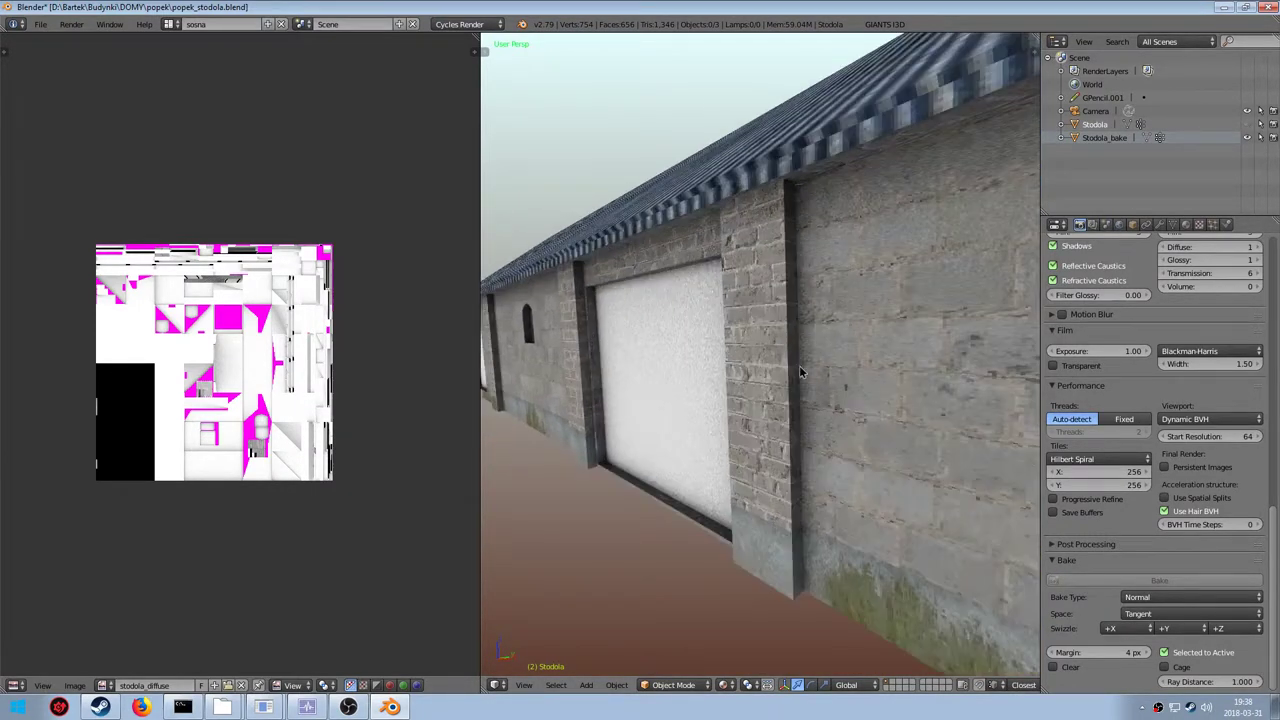
pyautogui.scroll(-3, 781, 352)
pyautogui.scroll(-3, 612, 357)
pyautogui.moveTo(606, 356); pyautogui.dragTo(860, 382, button='middle')
pyautogui.scroll(1, 756, 379)
pyautogui.moveTo(700, 390); pyautogui.dragTo(905, 393, button='middle')
pyautogui.moveTo(648, 397); pyautogui.dragTo(860, 412, button='middle')
pyautogui.moveTo(660, 418); pyautogui.dragTo(836, 424, button='middle')
pyautogui.moveTo(748, 414); pyautogui.dragTo(807, 413, button='middle')
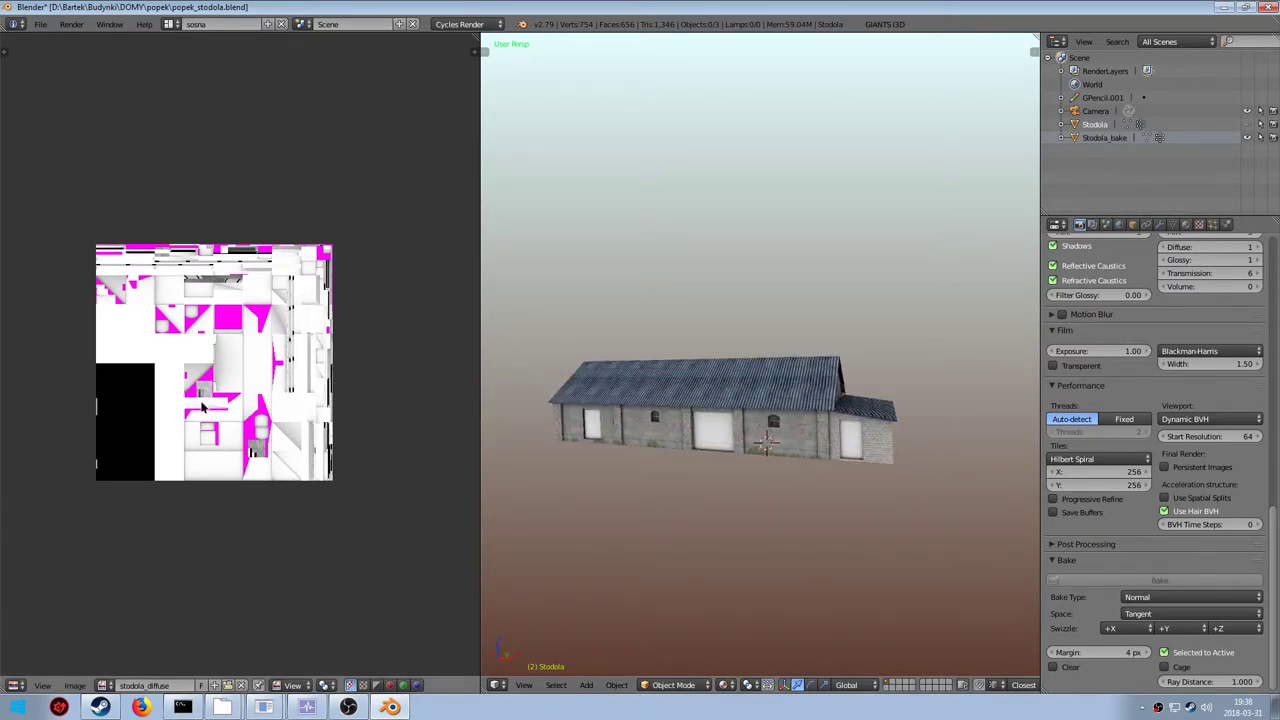
# Display the Stodola_diffuse.001.png texture in the image editor and inspect its baked layout
pyautogui.click(104, 685)
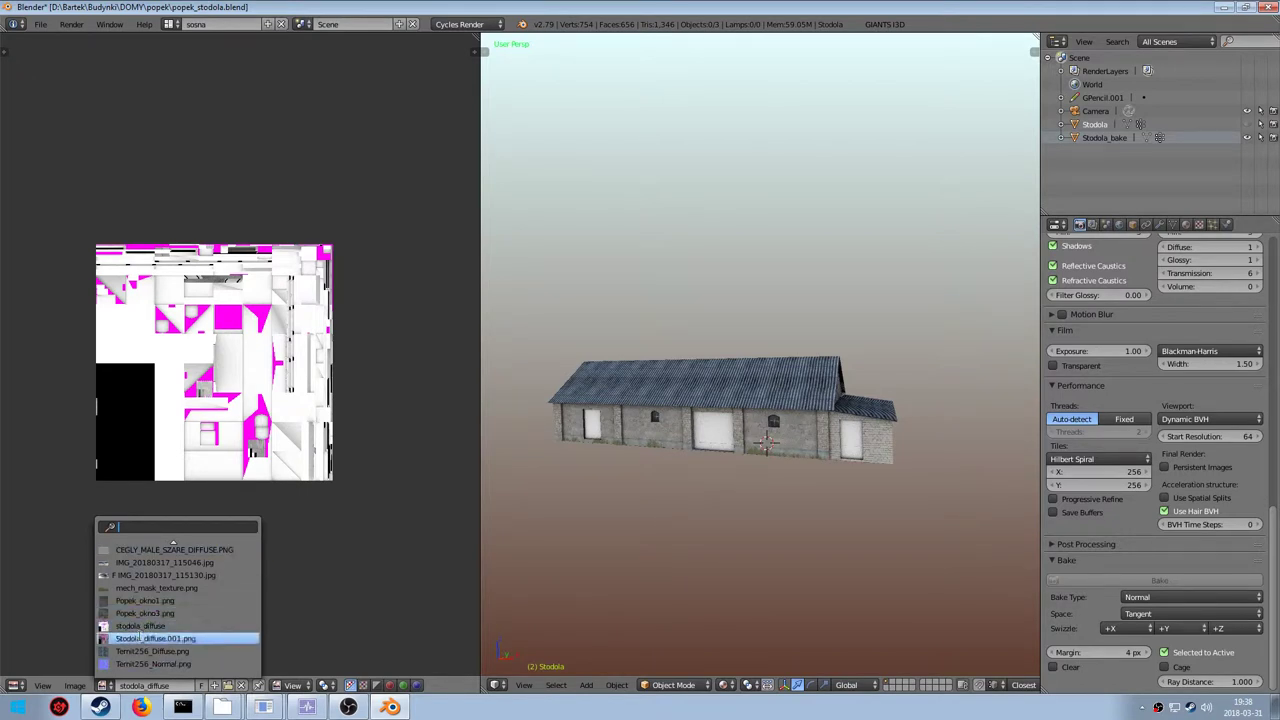
pyautogui.click(149, 638)
pyautogui.scroll(4, 148, 459)
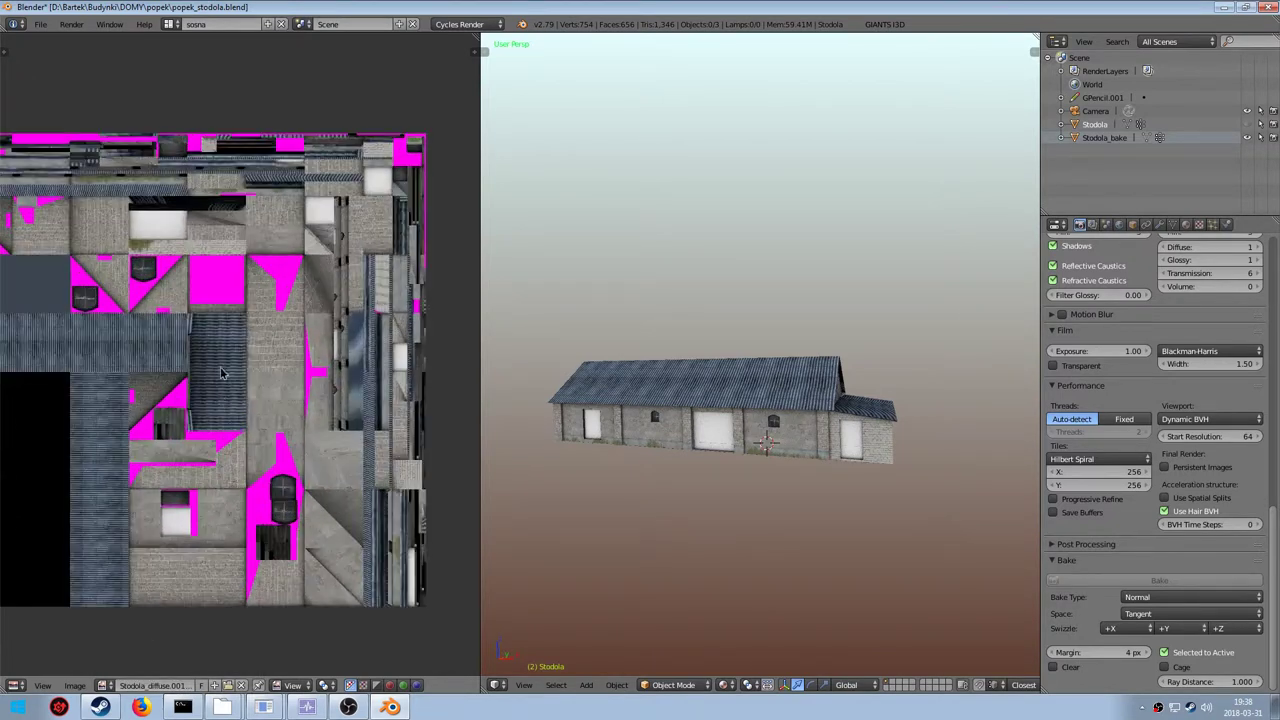
pyautogui.scroll(-2, 210, 382)
pyautogui.moveTo(210, 382); pyautogui.dragTo(230, 402, button='middle')
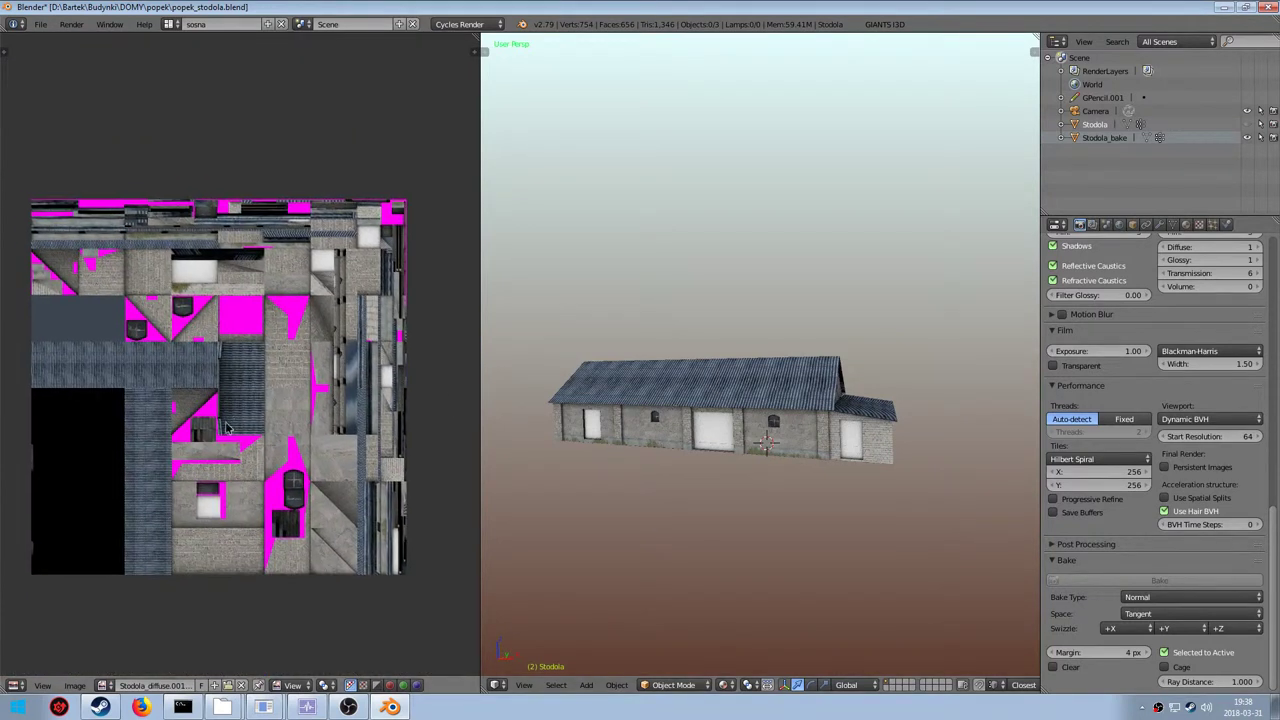
pyautogui.scroll(2, 204, 461)
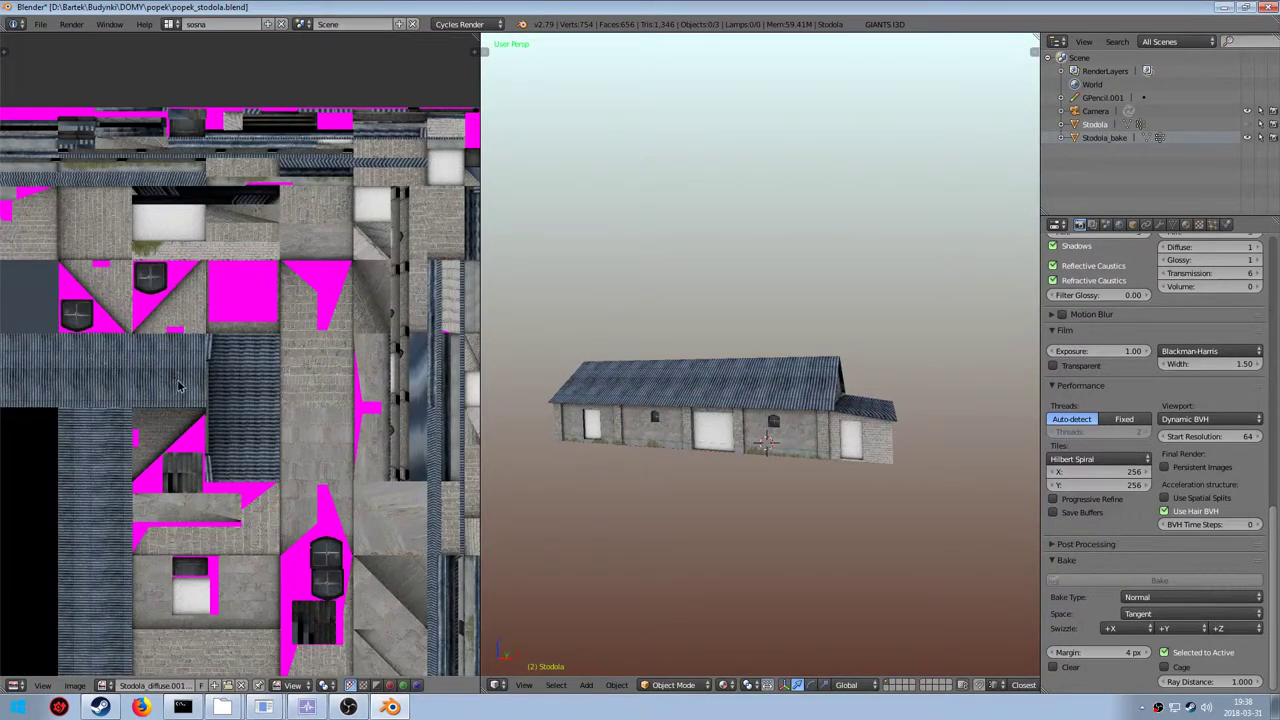
pyautogui.scroll(-3, 303, 481)
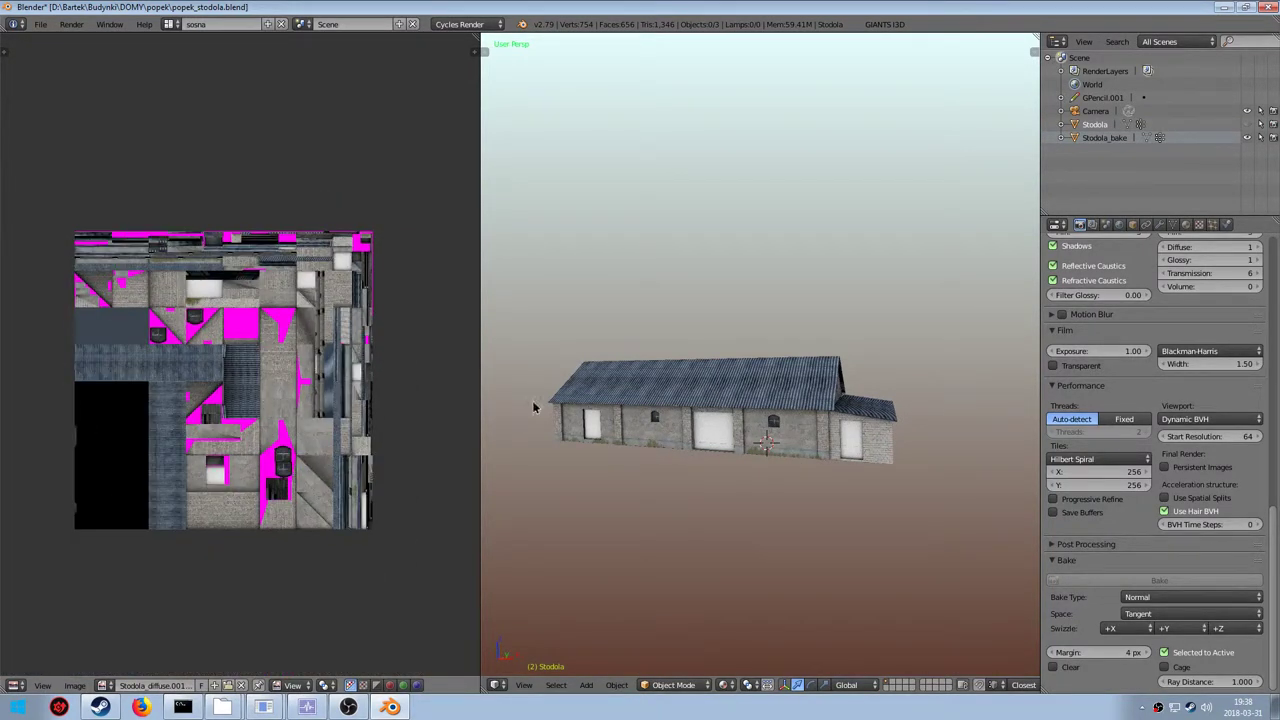
# Examine the grass painted along the base of the barn's long wall
pyautogui.scroll(2, 860, 438)
pyautogui.scroll(2, 836, 538)
pyautogui.moveTo(804, 539); pyautogui.dragTo(774, 492, button='middle')
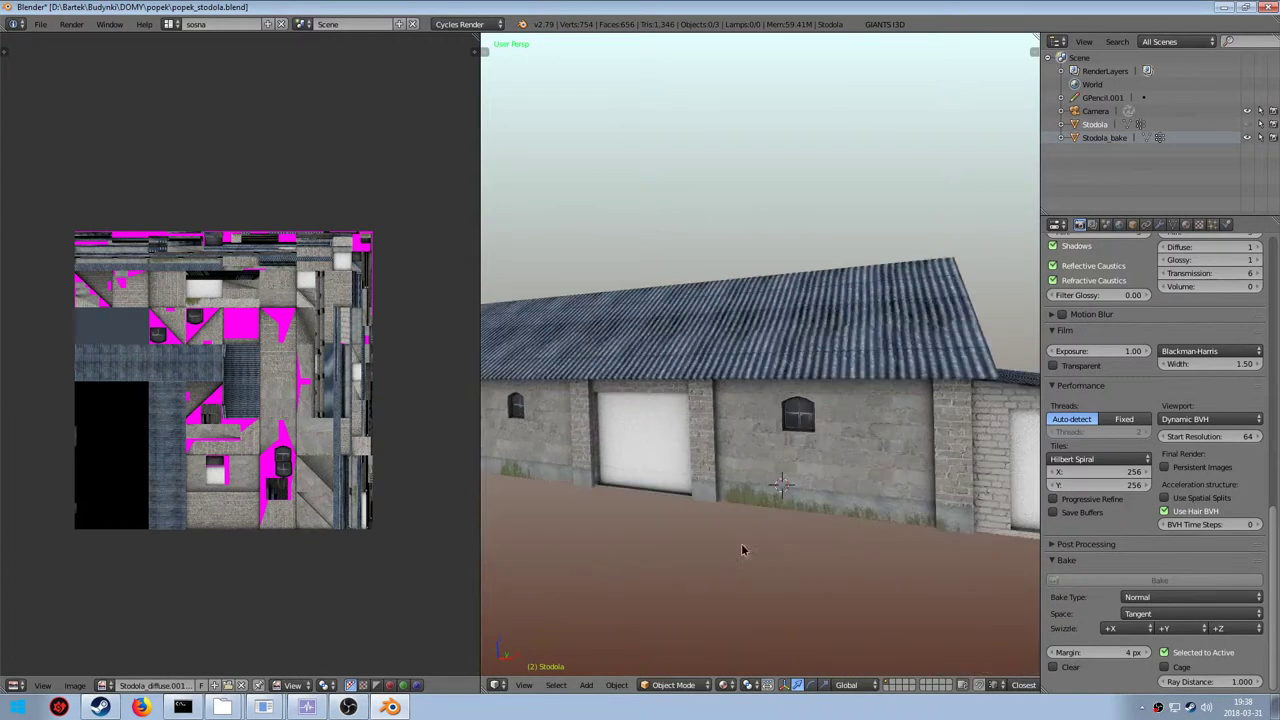
pyautogui.scroll(5, 766, 518)
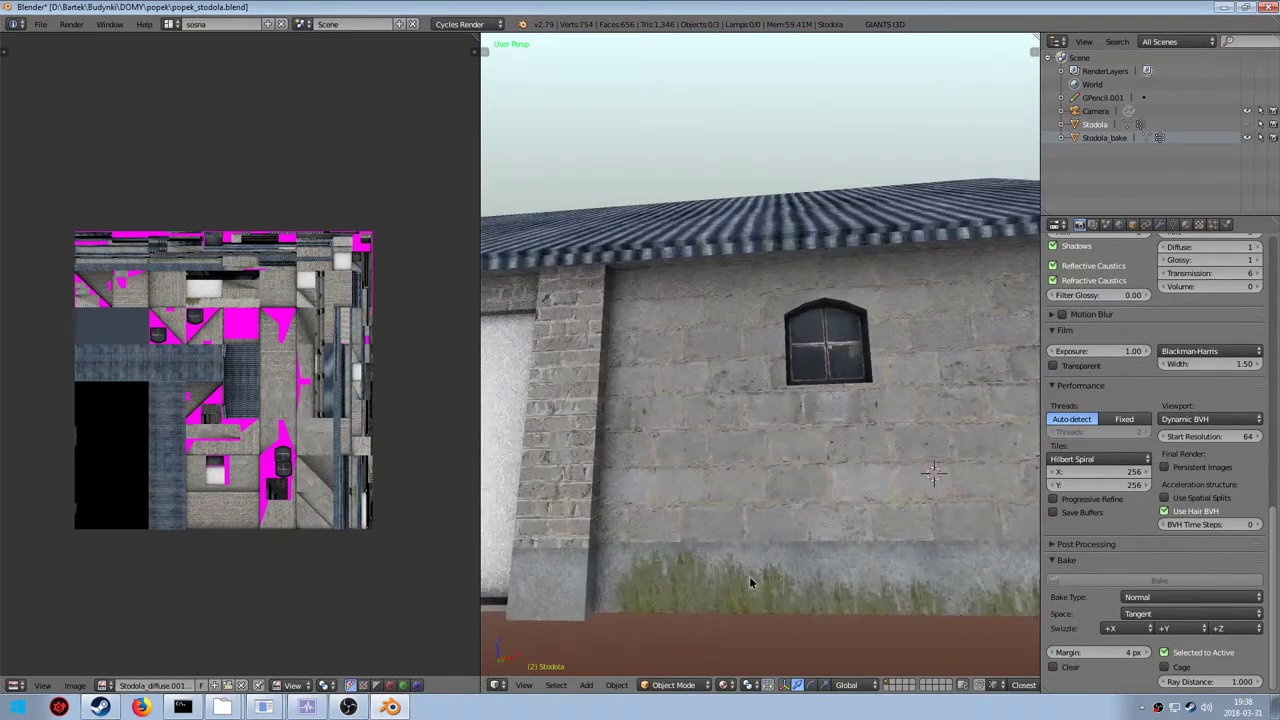
pyautogui.scroll(-4, 703, 503)
pyautogui.keyDown('shift'); pyautogui.moveTo(536, 427); pyautogui.dragTo(806, 451, button='middle'); pyautogui.keyUp('shift')
pyautogui.scroll(-2, 790, 448)
pyautogui.keyDown('shift'); pyautogui.moveTo(532, 427); pyautogui.dragTo(722, 449, button='middle'); pyautogui.keyUp('shift')
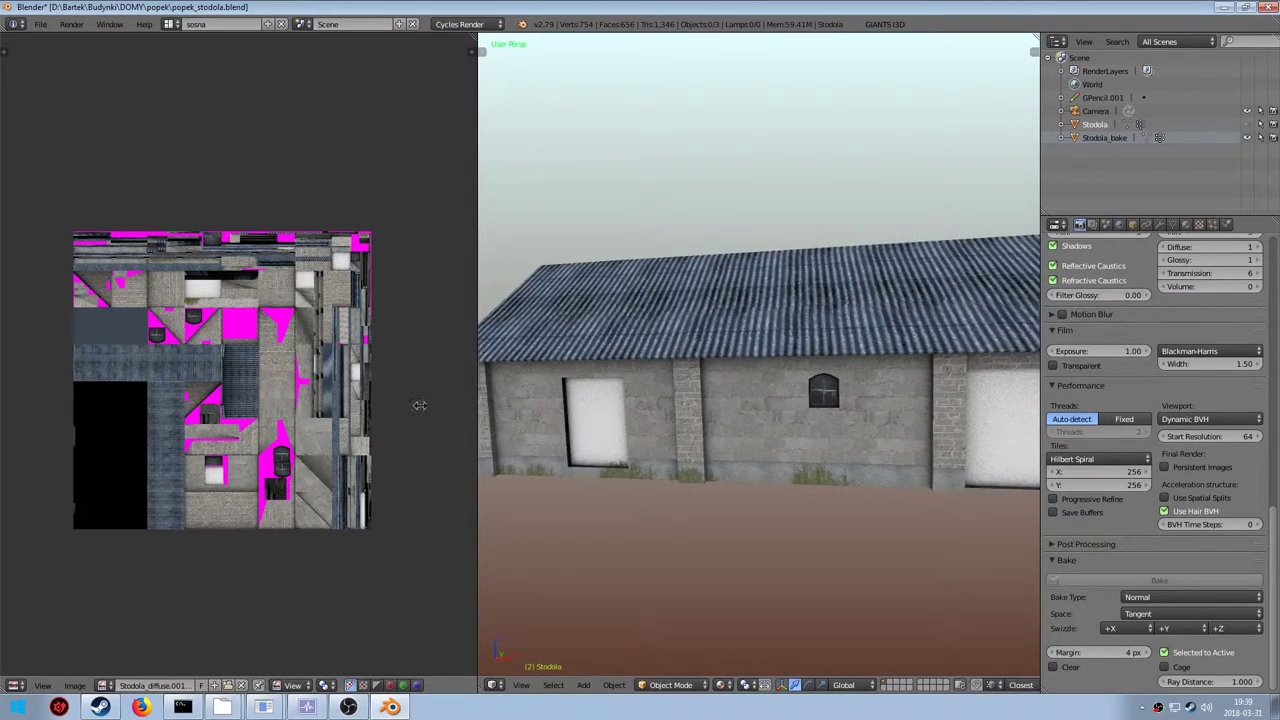
# Widen the 3D view and put Stodola_bake into Texture Paint mode with the brush settings shown
pyautogui.moveTo(479, 395); pyautogui.dragTo(40, 425)
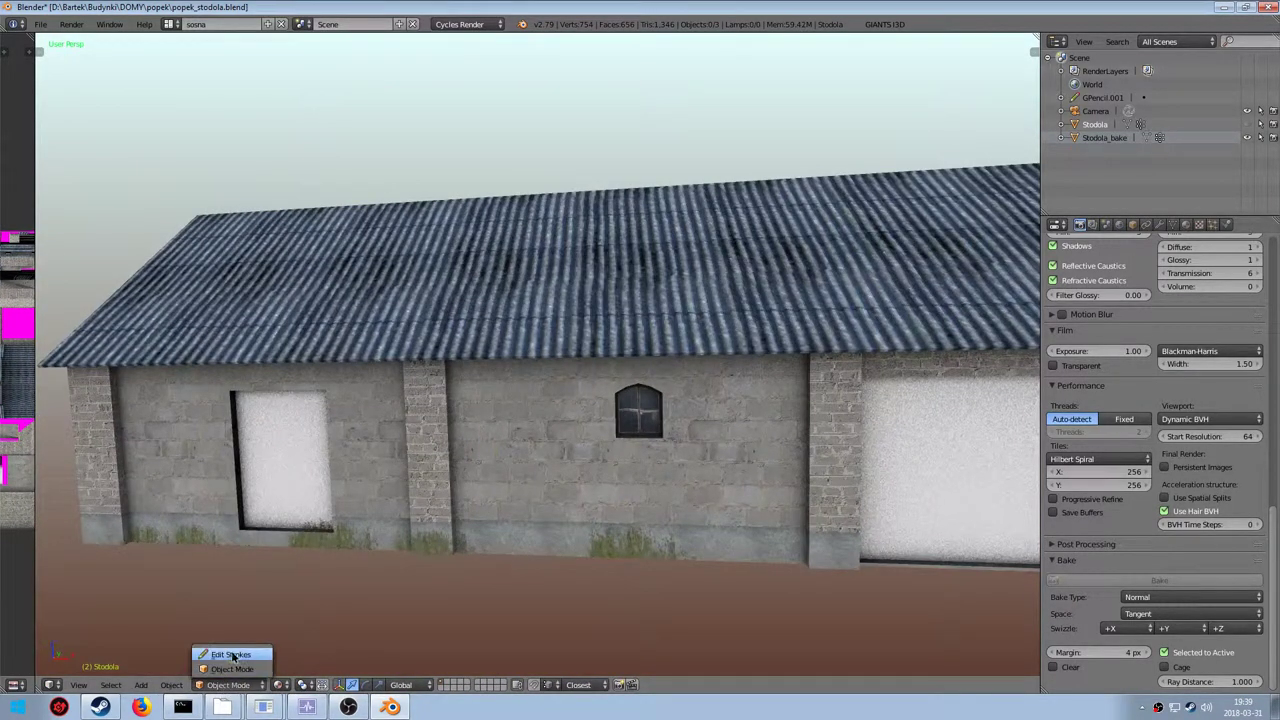
pyautogui.rightClick(475, 476)
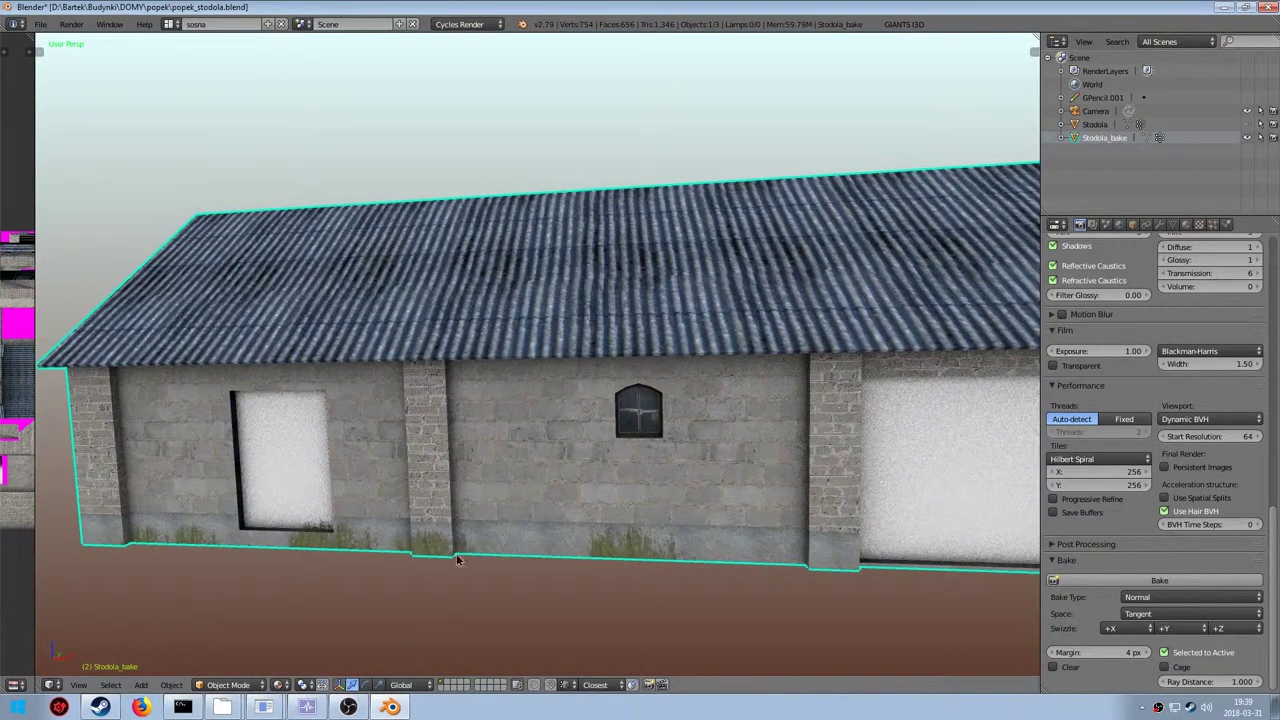
pyautogui.click(228, 685)
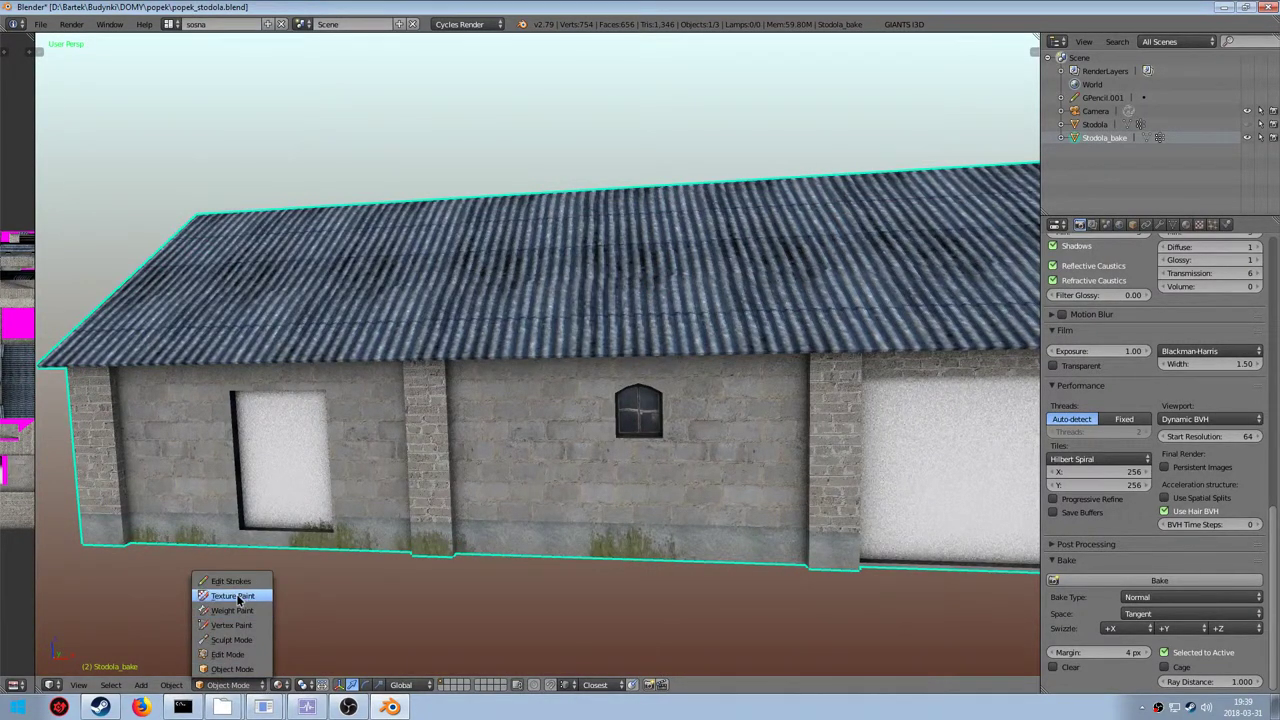
pyautogui.click(233, 596)
pyautogui.press('t')
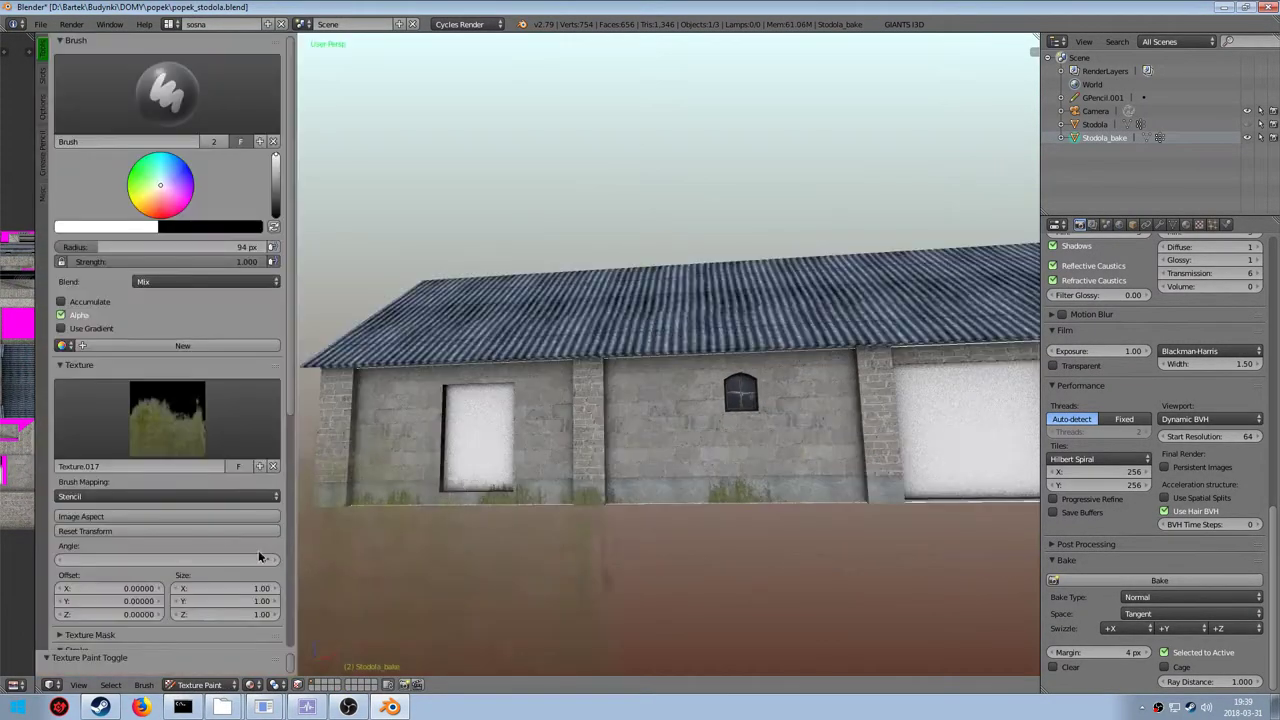
# Paint along the base of the barn's wall with the grass stencil texture
pyautogui.moveTo(700, 428); pyautogui.dragTo(507, 418, button='middle')
pyautogui.moveTo(474, 492); pyautogui.dragTo(303, 480)
pyautogui.moveTo(510, 395)
pyautogui.mouseDown(button='middle')
pyautogui.moveTo(604, 383)
pyautogui.moveTo(671, 395)
pyautogui.moveTo(556, 389)
pyautogui.moveTo(540, 400)
pyautogui.mouseUp(button='middle')
pyautogui.moveTo(432, 444); pyautogui.dragTo(700, 376, button='middle')
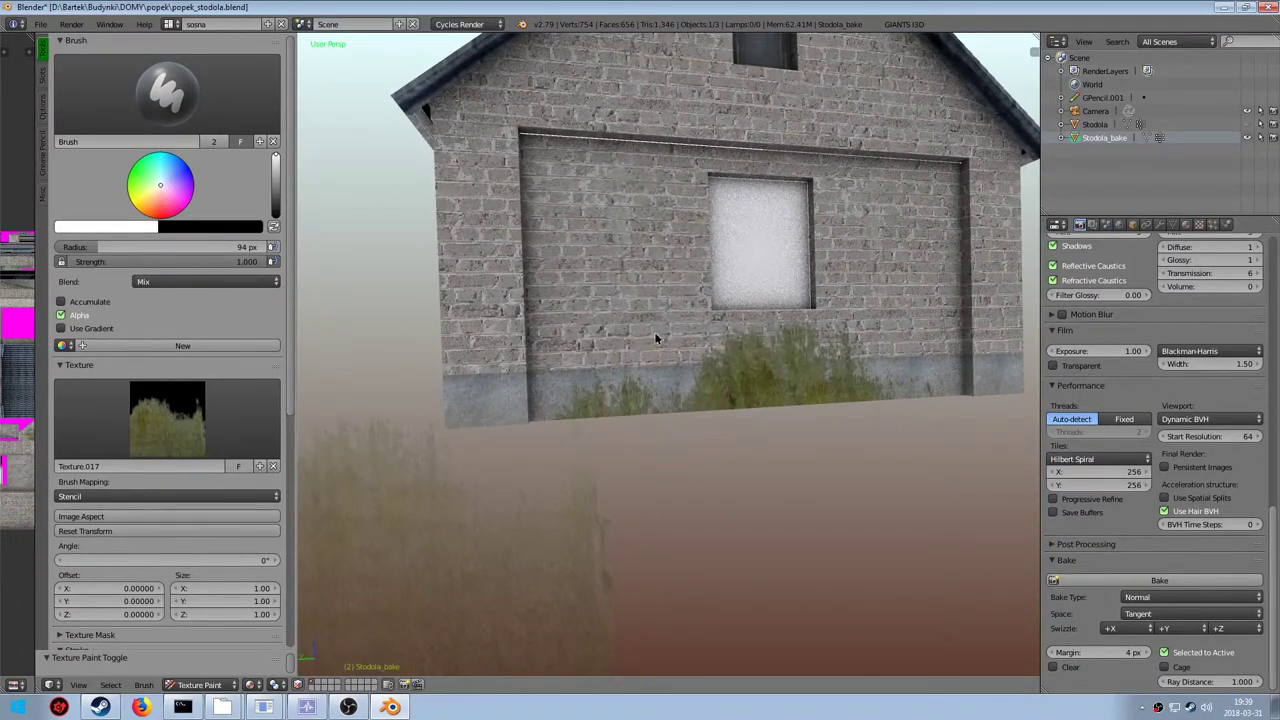
# Examine the painted grass on the gable end and the barn as a whole
pyautogui.scroll(-2, 668, 400)
pyautogui.keyDown('shift'); pyautogui.moveTo(680, 268); pyautogui.dragTo(591, 359, button='middle'); pyautogui.keyUp('shift')
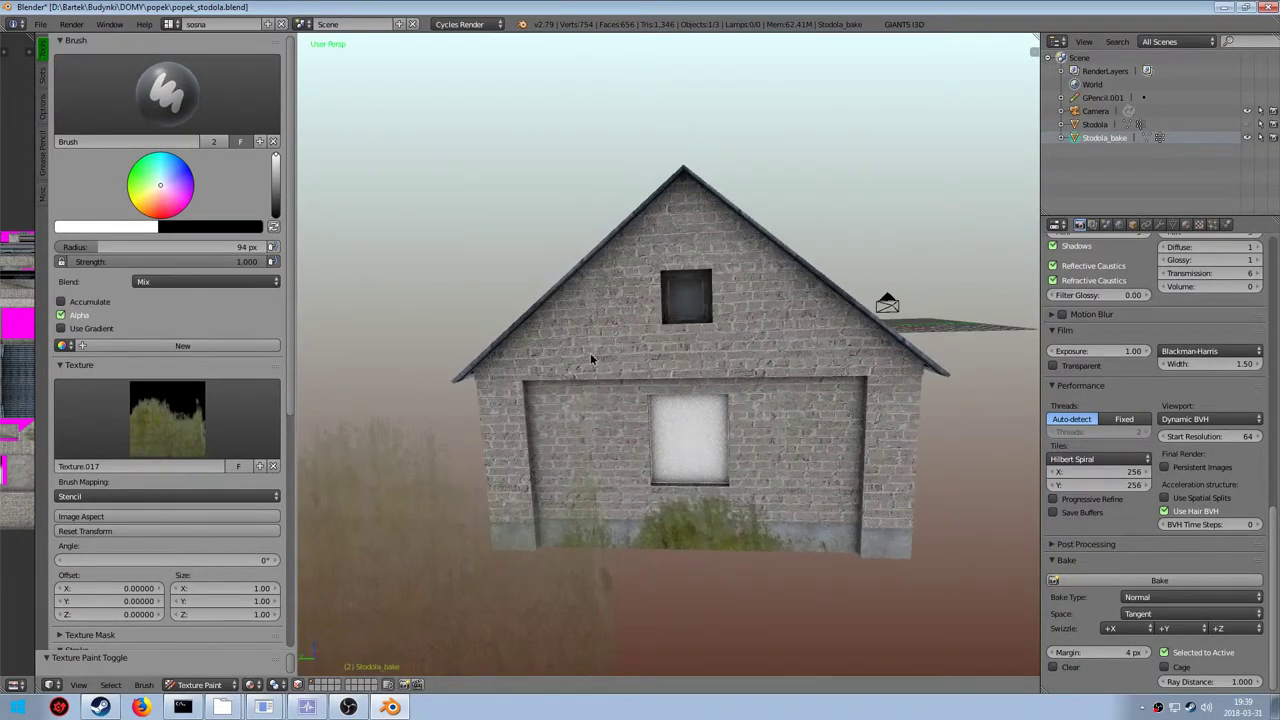
pyautogui.moveTo(680, 298); pyautogui.dragTo(650, 415, button='middle')
pyautogui.scroll(-1, 676, 392)
pyautogui.scroll(-3, 741, 375)
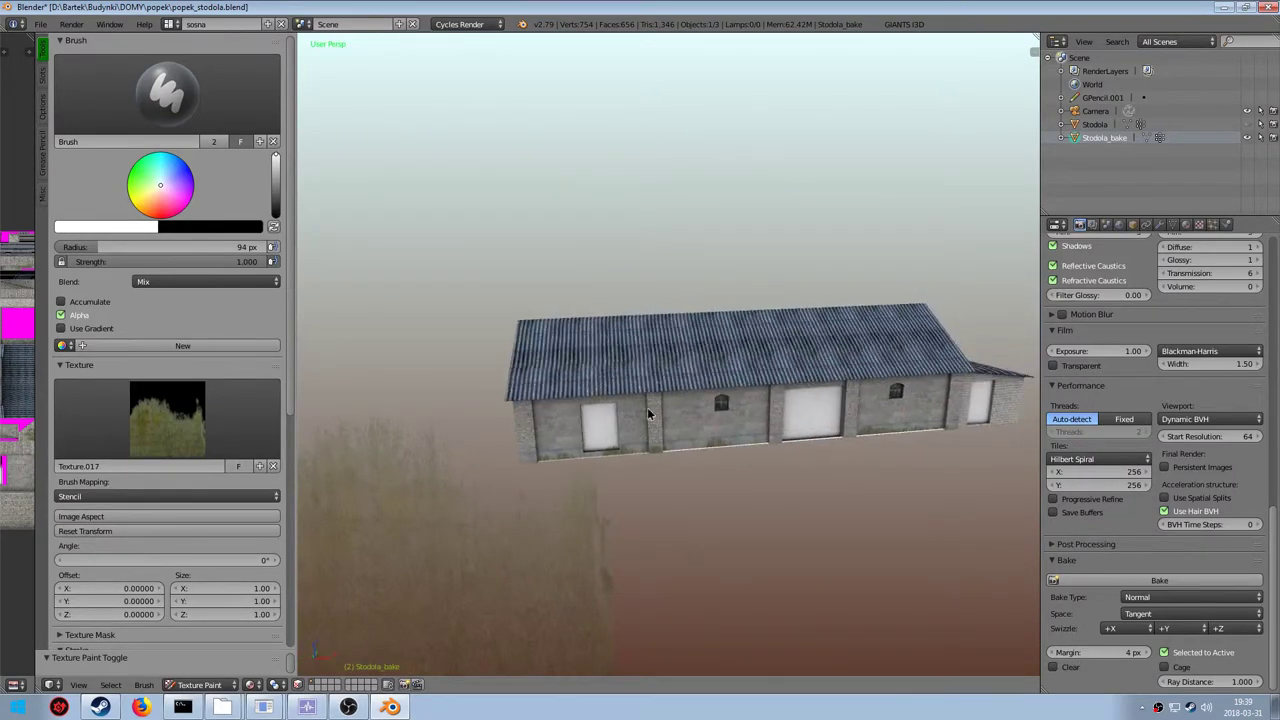
pyautogui.moveTo(720, 433); pyautogui.dragTo(715, 390, button='middle')
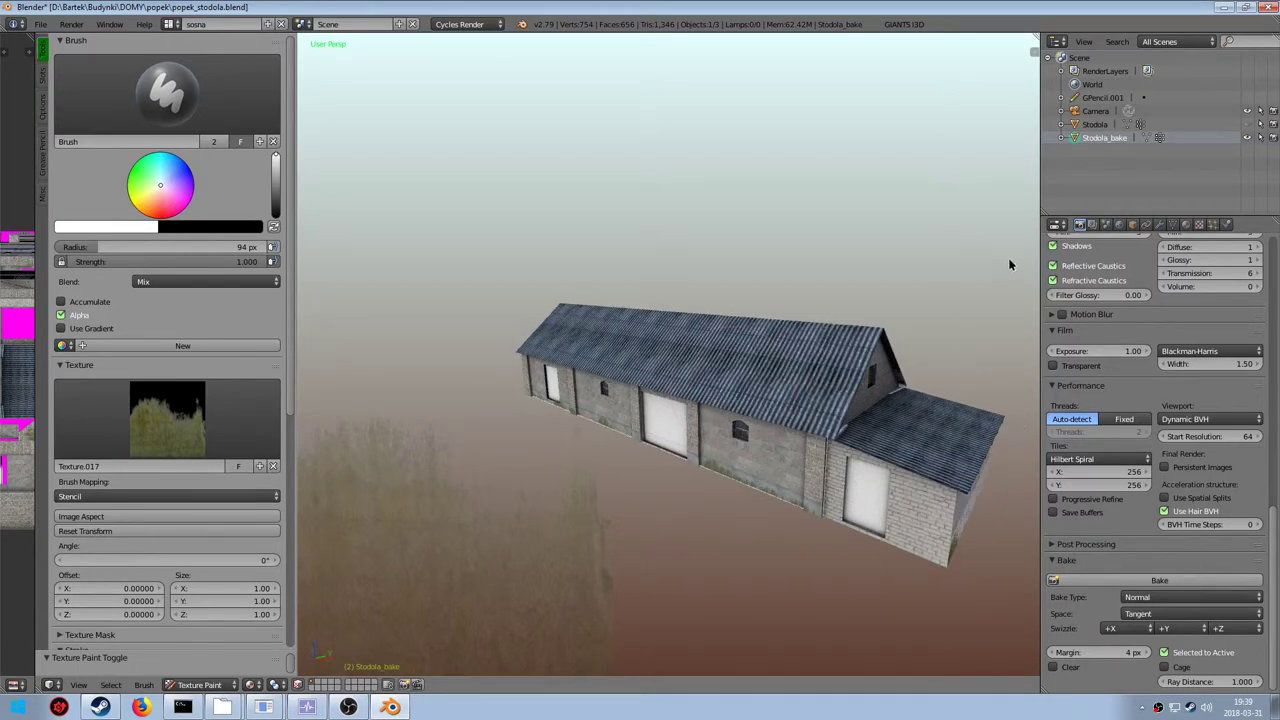
# Hide Stodola_bake and show the original Stodola object instead
pyautogui.click(1246, 137)
pyautogui.click(1246, 137)
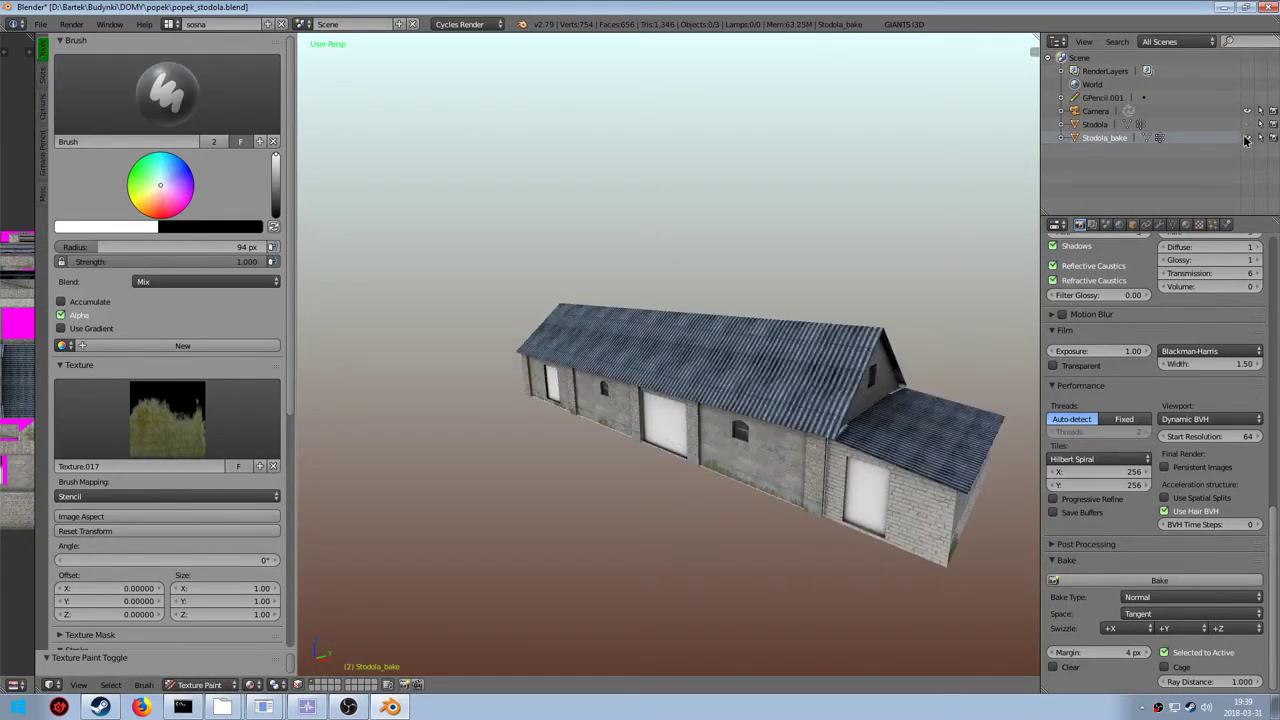
pyautogui.click(1246, 138)
pyautogui.click(1247, 125)
pyautogui.moveTo(706, 436); pyautogui.dragTo(636, 411, button='middle')
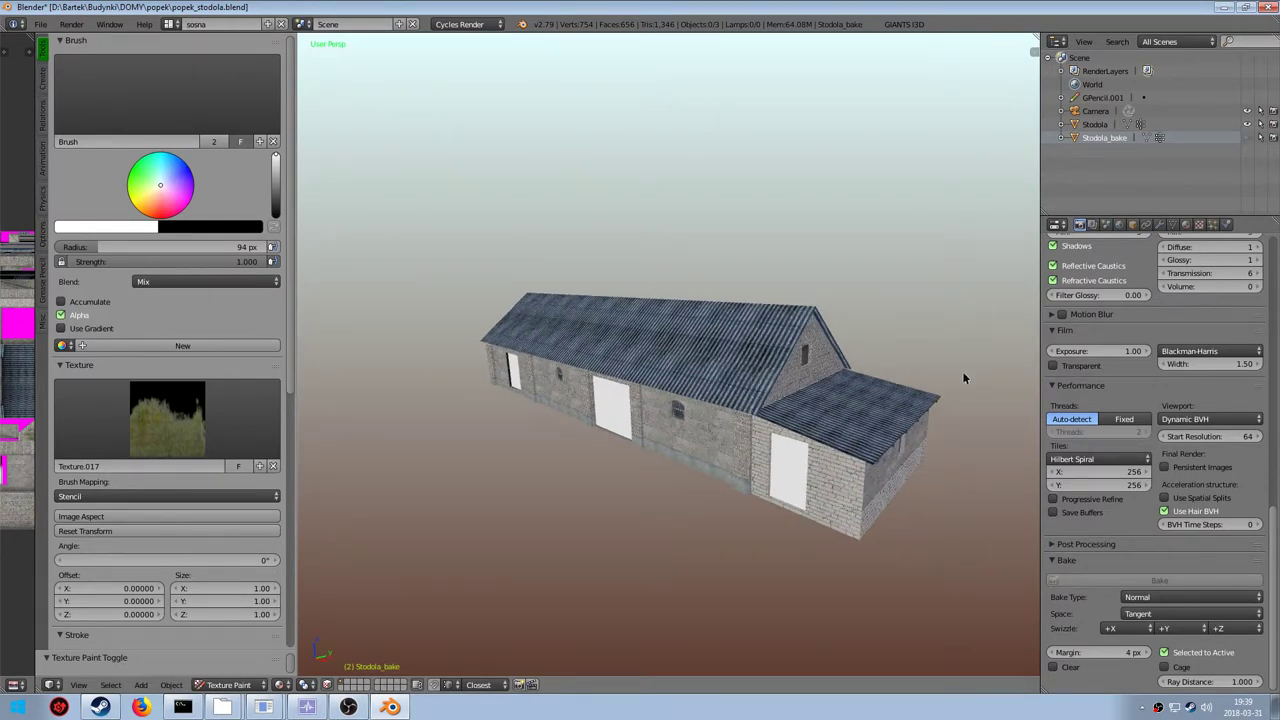
# Select the Stodola object, close the tool shelf and widen the image editor again
pyautogui.click(1085, 125)
pyautogui.scroll(1, 696, 431)
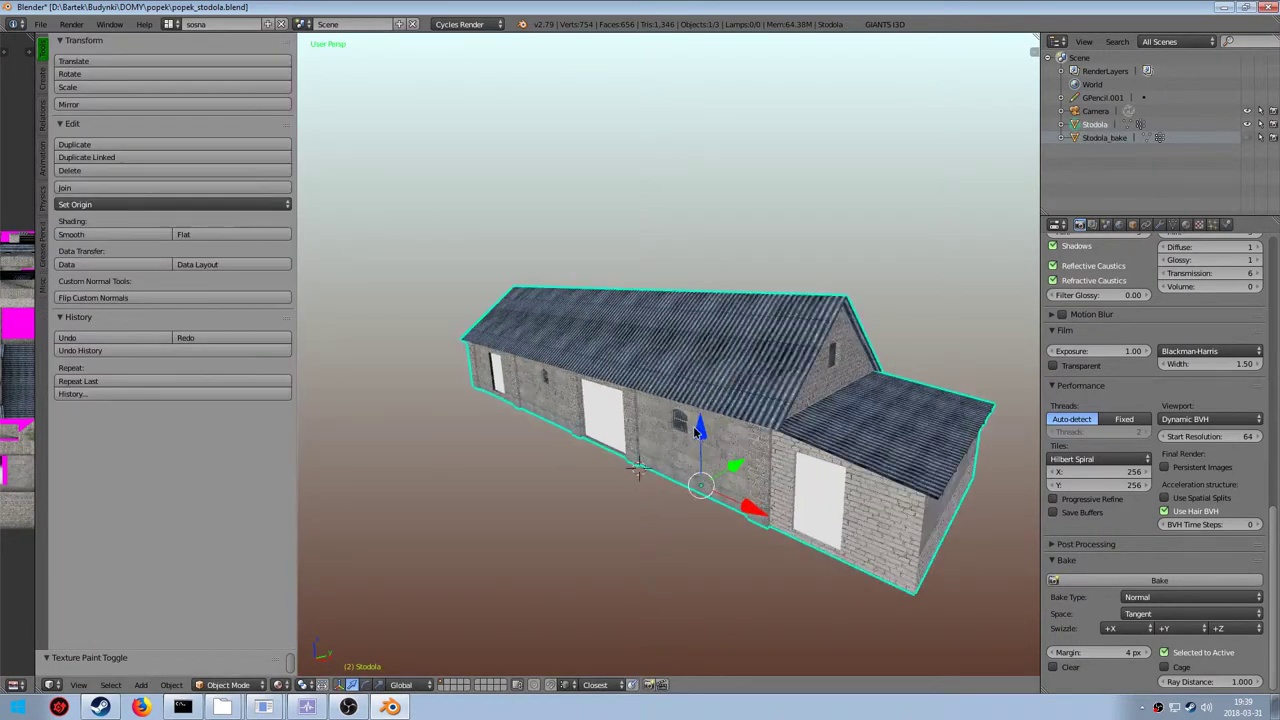
pyautogui.press('t')
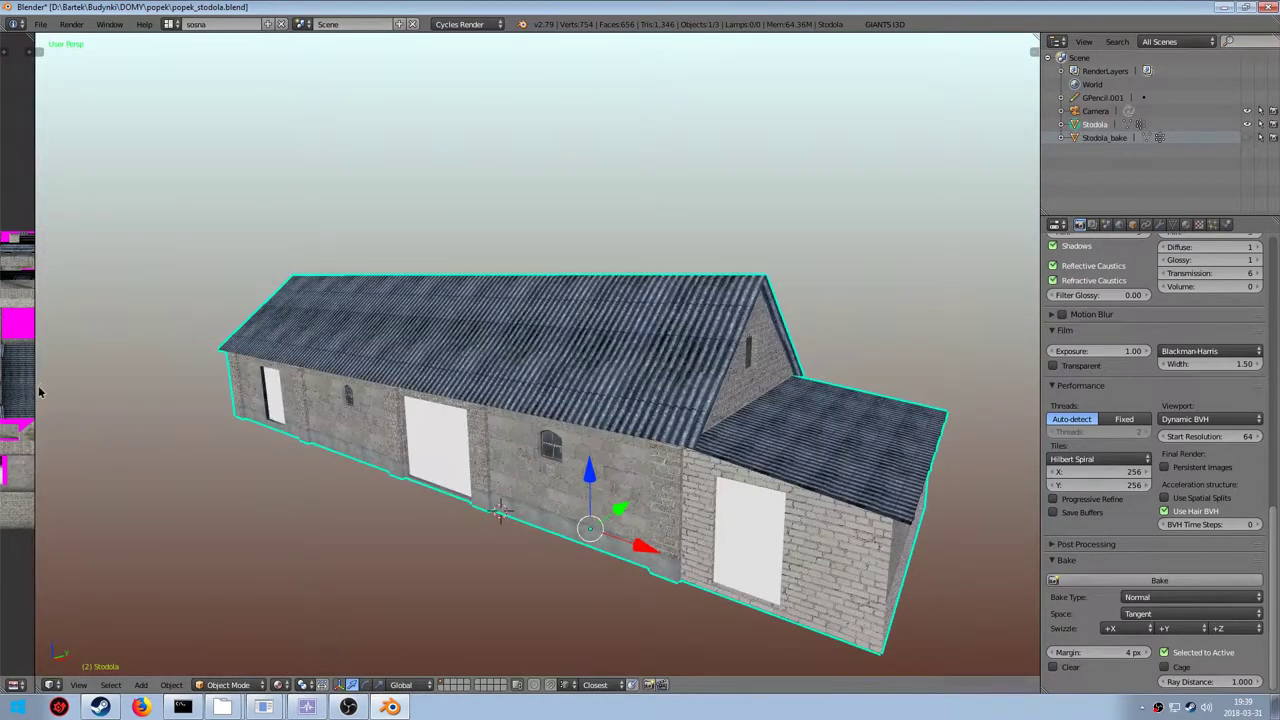
pyautogui.moveTo(36, 390); pyautogui.dragTo(368, 390)
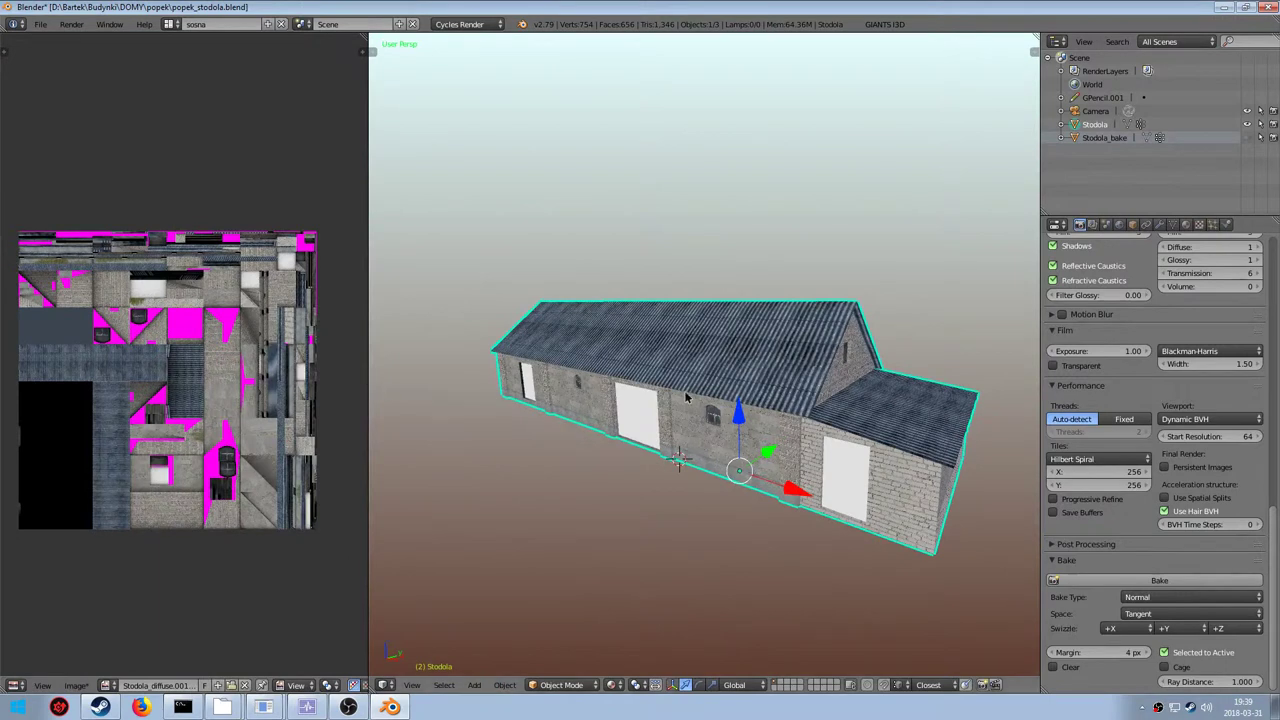
# Open the material settings of Stodola to review its list of materials
pyautogui.click(106, 686)
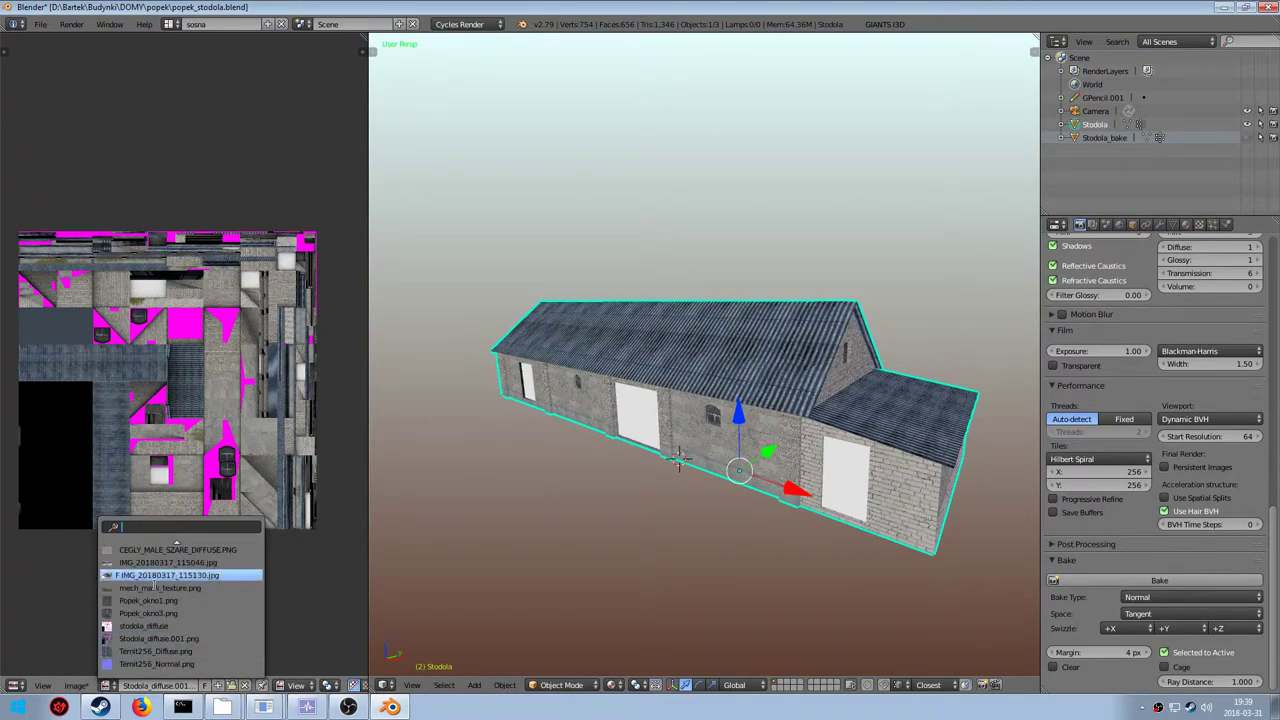
pyautogui.click(1187, 225)
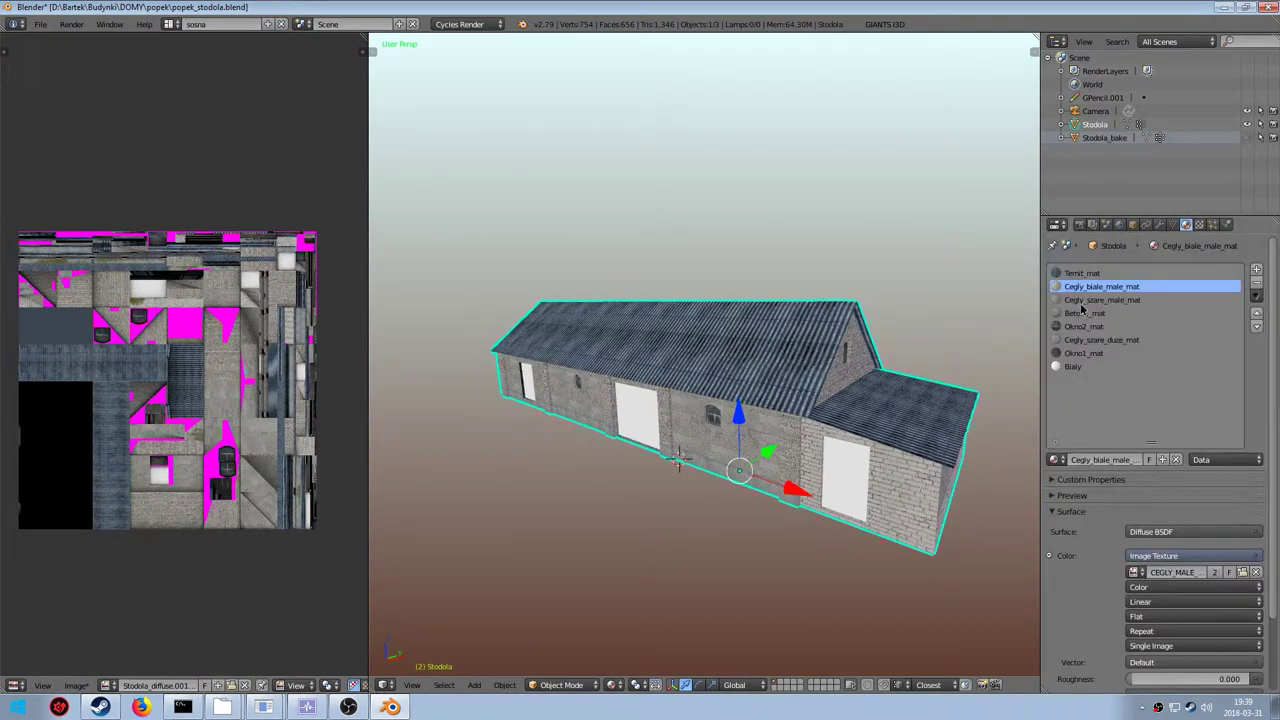
pyautogui.click(106, 686)
# Select all of Stodola's geometry in Edit Mode, inspect its overlapping UV layout, and return to Object Mode
pyautogui.press('Tab')
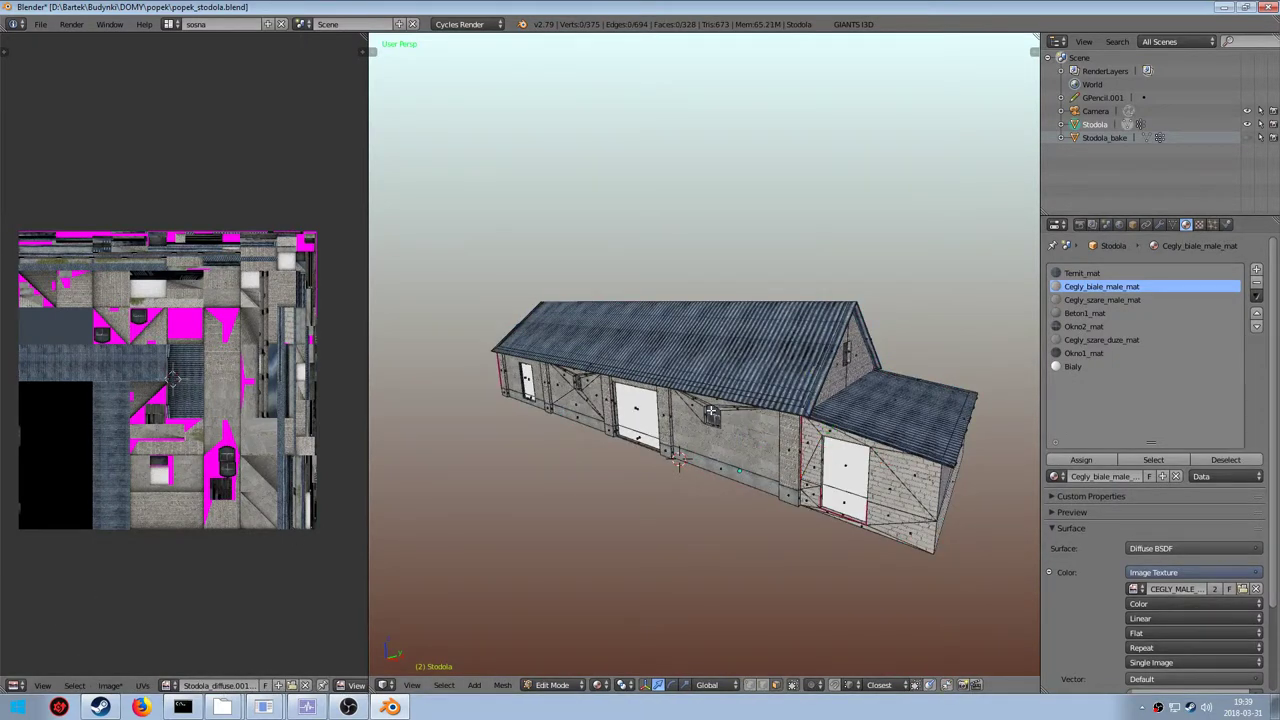
pyautogui.press('a')
pyautogui.press('a')
pyautogui.scroll(3, 165, 388)
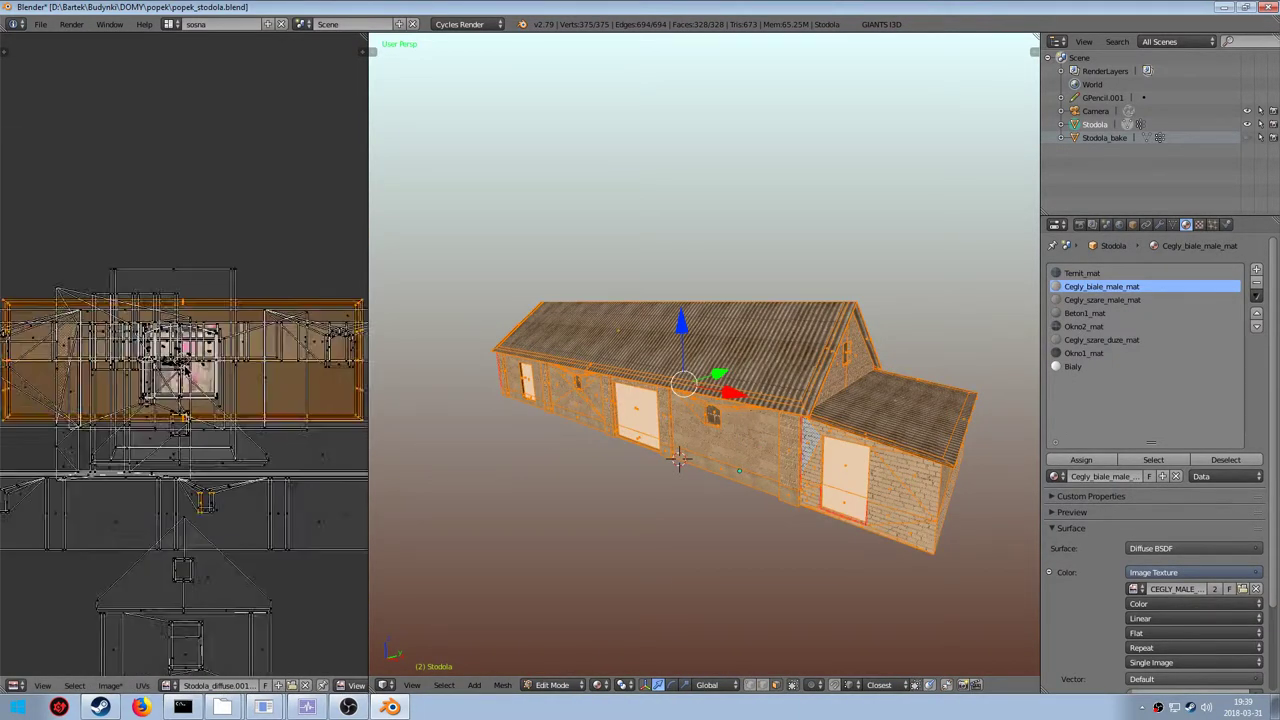
pyautogui.press('Tab')
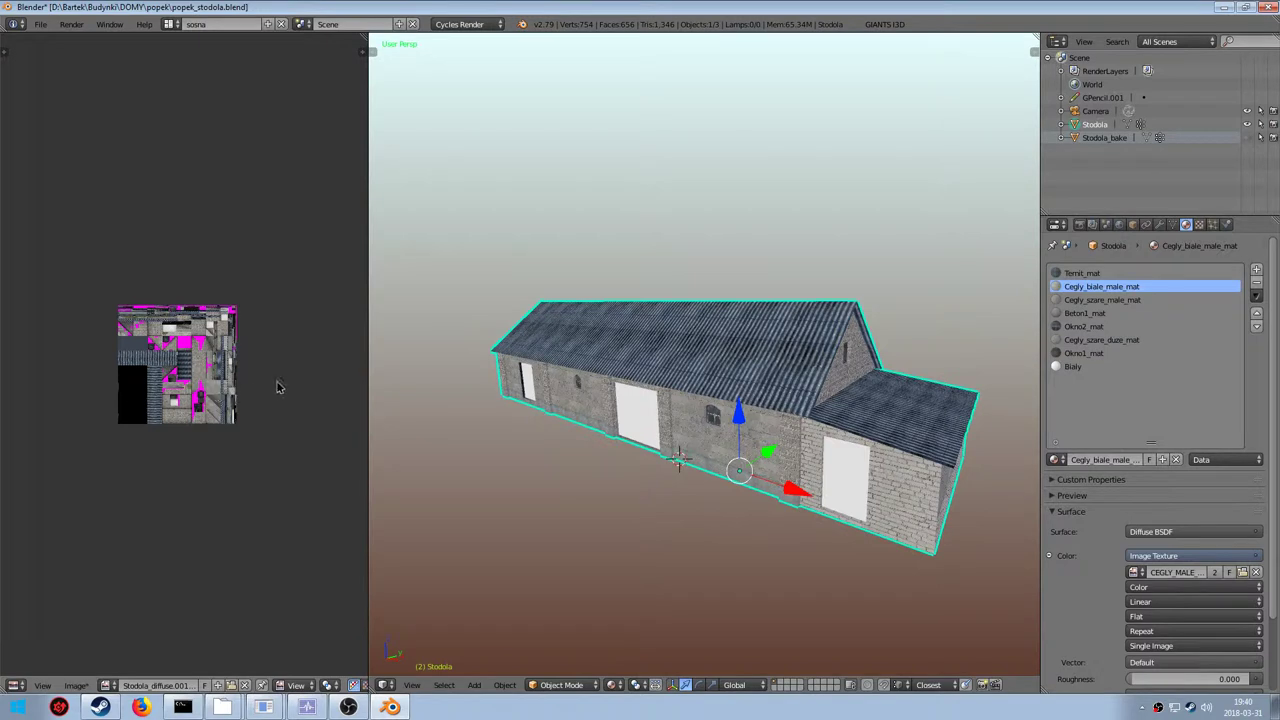
# Duplicate the Stodola object, leaving the copy in its original place
pyautogui.moveTo(657, 437); pyautogui.dragTo(659, 432, button='middle')
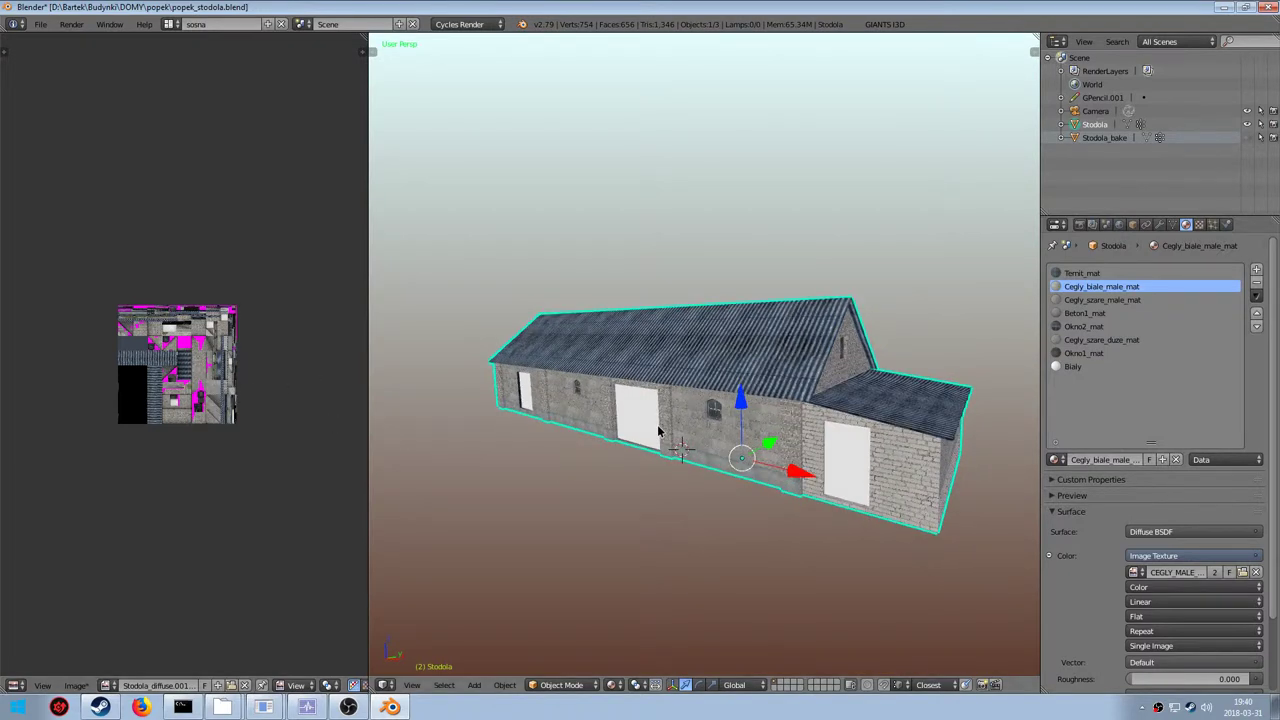
pyautogui.scroll(2, 645, 408)
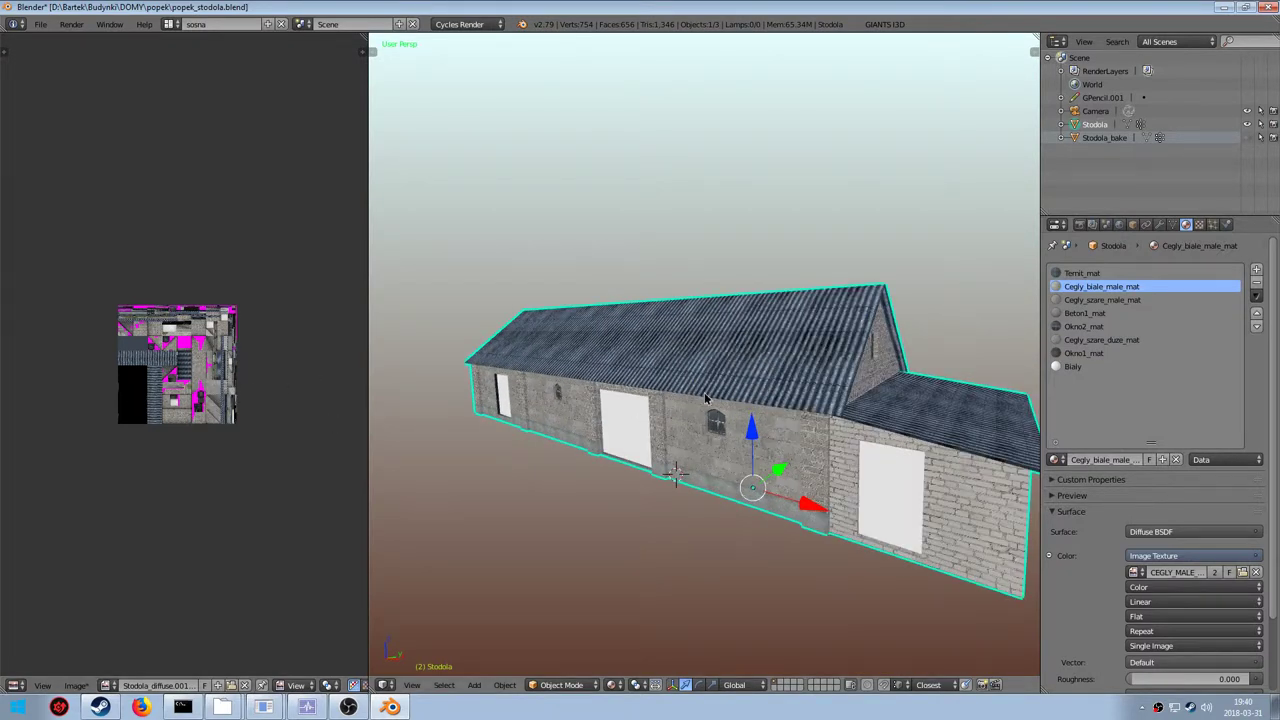
pyautogui.hotkey('shift', 'd')
pyautogui.rightClick(766, 422)
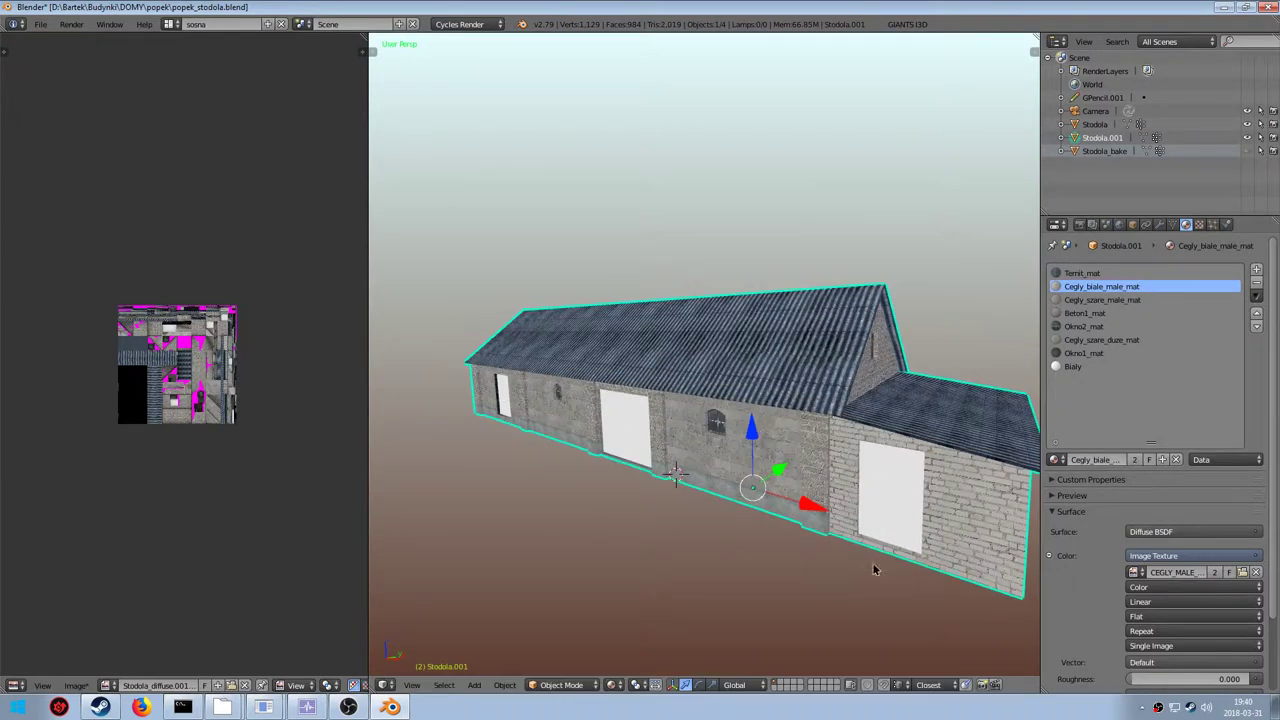
pyautogui.scroll(-2, 784, 470)
pyautogui.scroll(3, 714, 418)
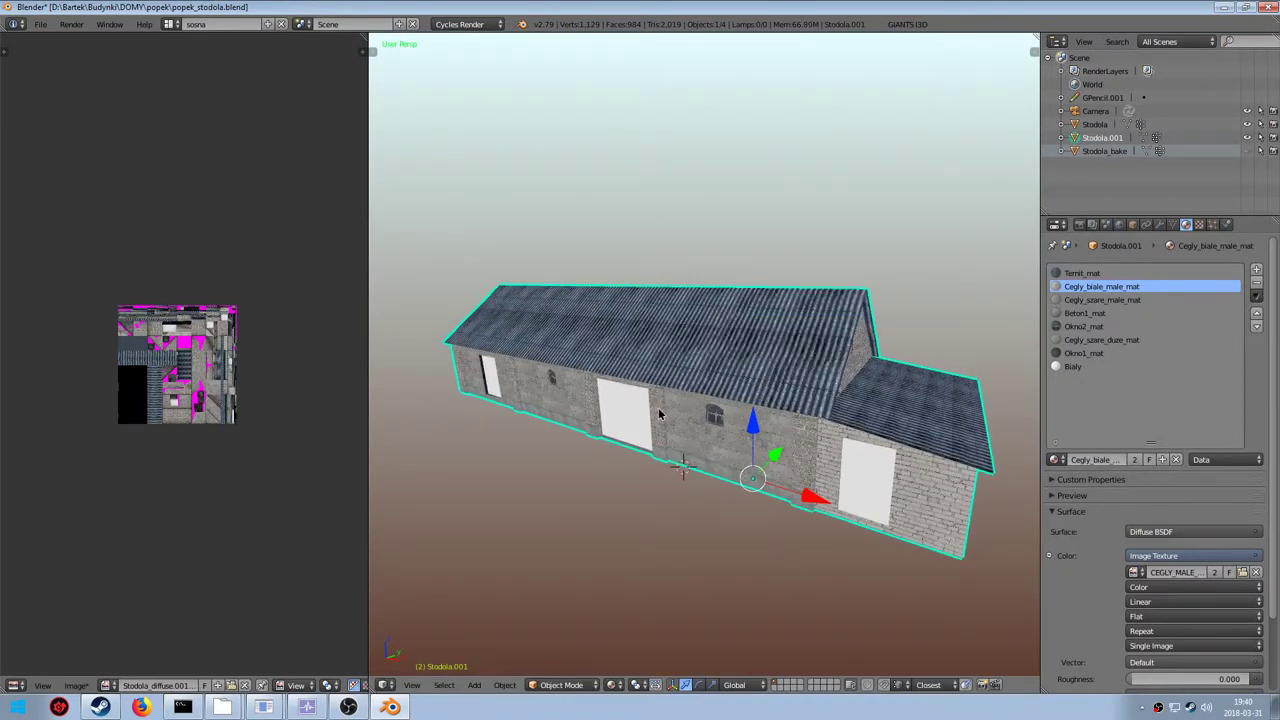
# Try to remove the Cegly_biale_male_mat material from Stodola.001 while in Edit Mode
pyautogui.click(565, 685)
pyautogui.click(560, 651)
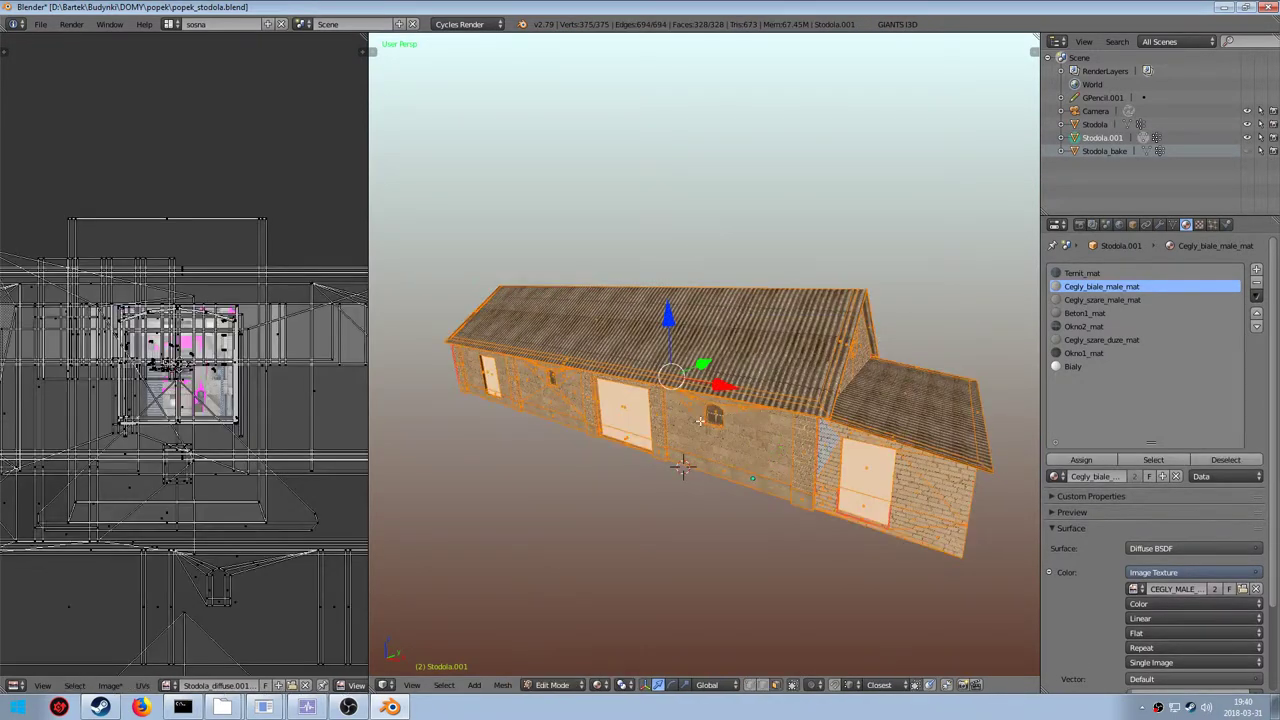
pyautogui.scroll(-2, 685, 462)
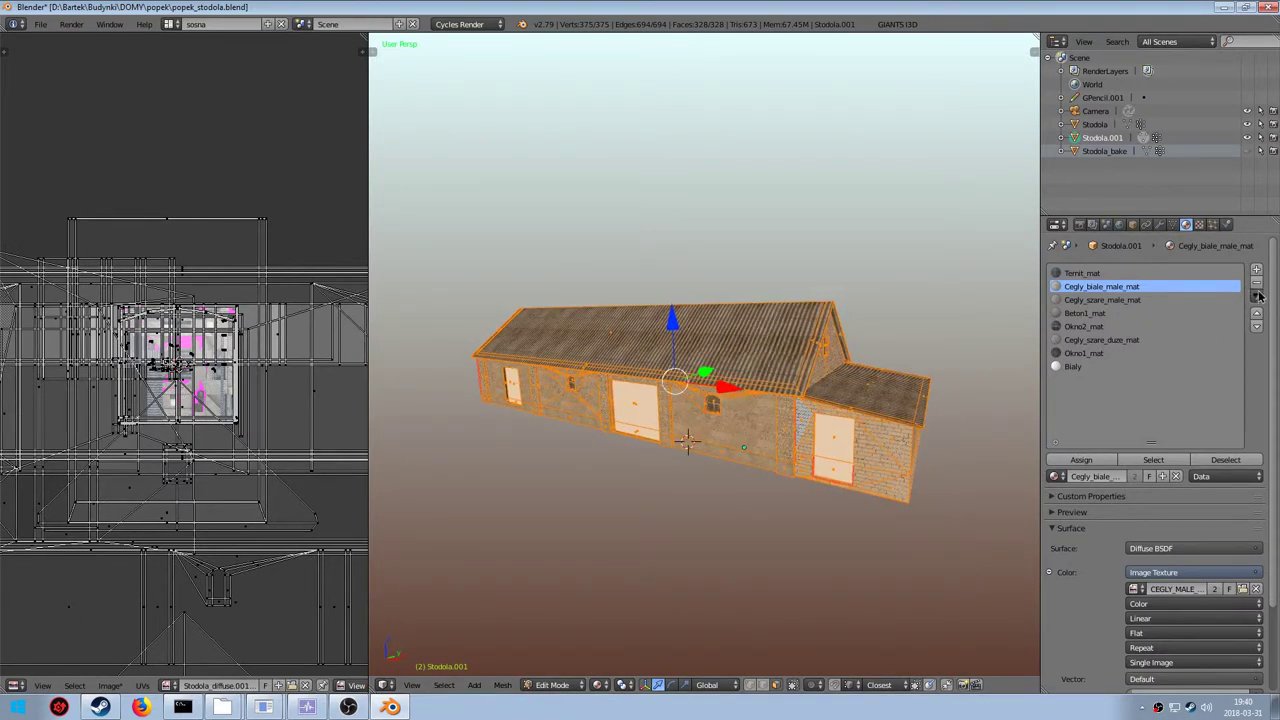
pyautogui.click(1257, 284)
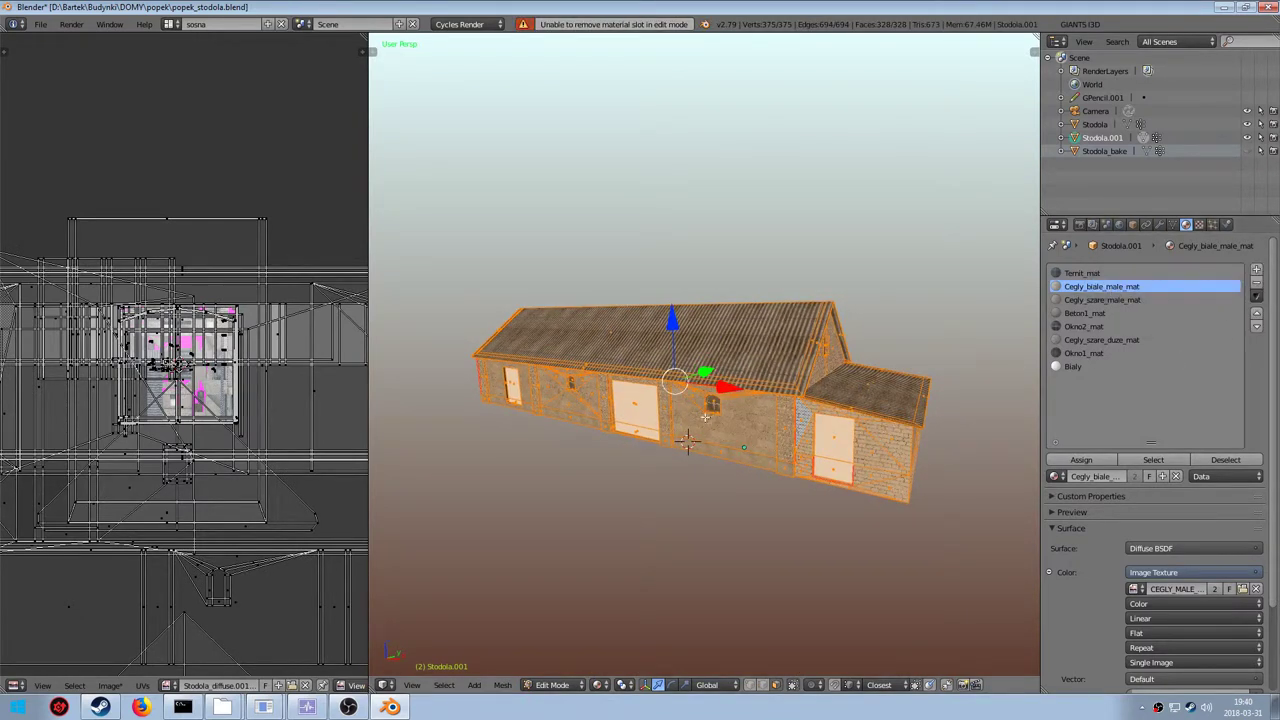
# In Object Mode, remove every material from Stodola.001 except Ternit_mat and Bialy, and return to Edit Mode
pyautogui.press('Tab')
pyautogui.click(1257, 284)
pyautogui.click(1257, 284)
pyautogui.click(1257, 284)
pyautogui.click(1257, 284)
pyautogui.click(1257, 284)
pyautogui.click(1257, 284)
pyautogui.scroll(2, 750, 413)
pyautogui.press('Tab')
pyautogui.moveTo(747, 407); pyautogui.dragTo(753, 375, button='middle')
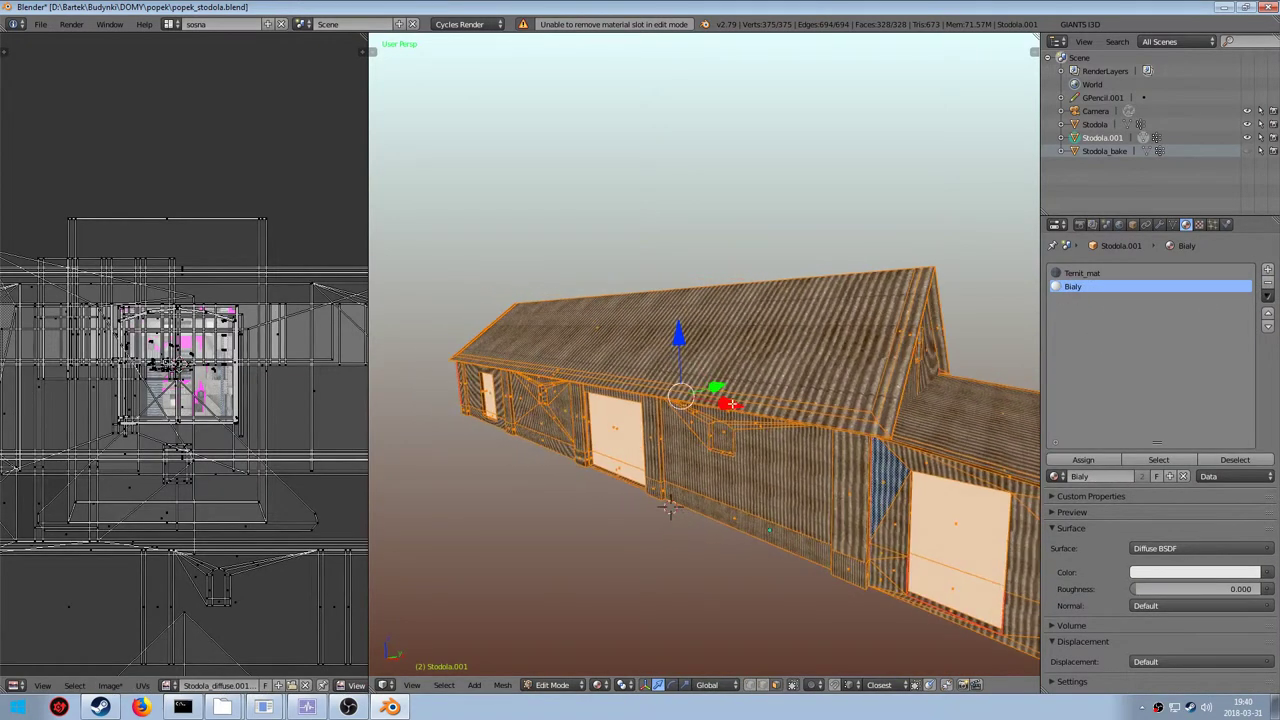
pyautogui.scroll(-2, 749, 374)
pyautogui.scroll(1, 747, 374)
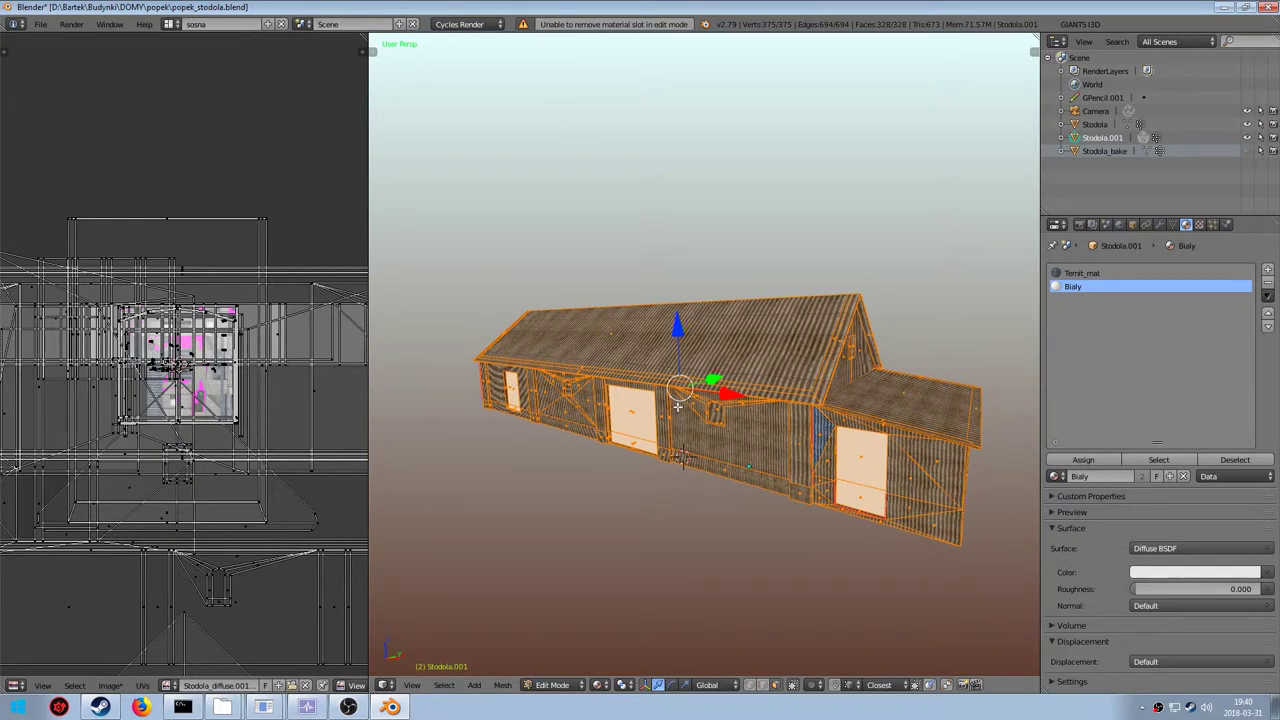
# Unwrap the selected faces with Lightmap Pack, using image size 2048, pack quality 48 and a reduced margin
pyautogui.press('u')
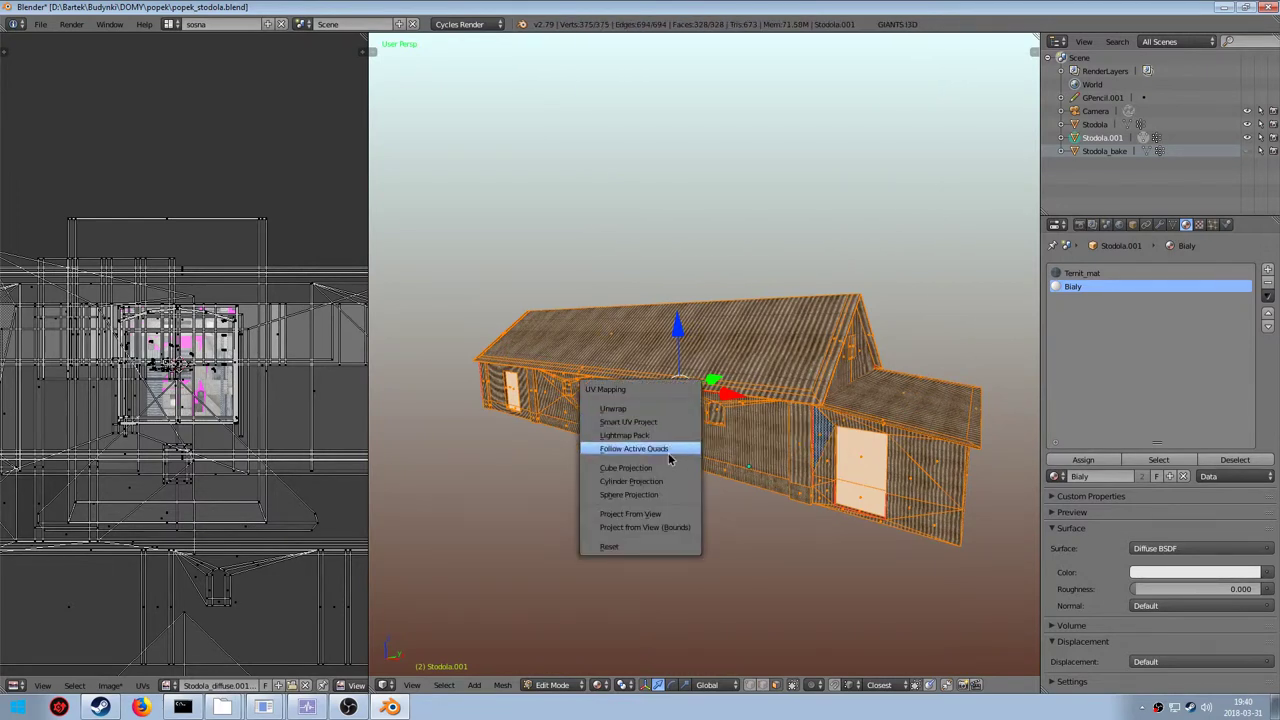
pyautogui.click(650, 436)
pyautogui.click(689, 512)
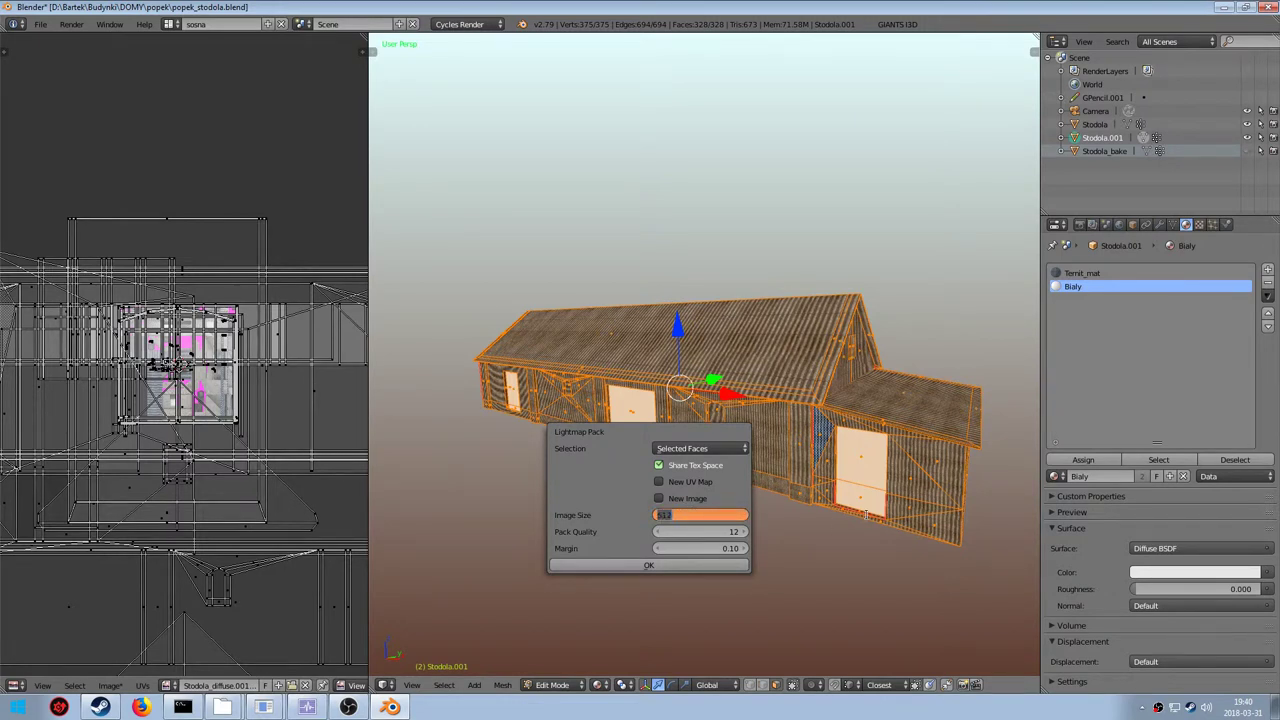
pyautogui.press('Tab')
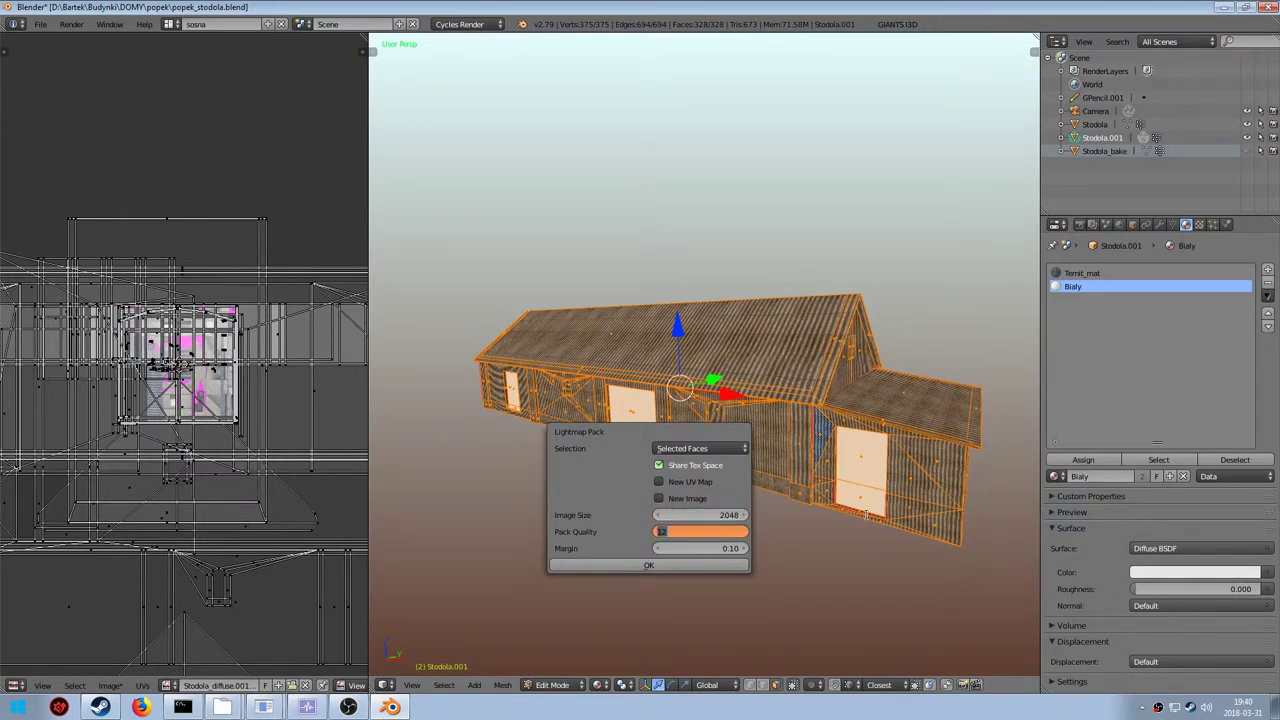
pyautogui.write('48')
pyautogui.press('Return')
pyautogui.click(656, 549)
pyautogui.click(656, 549)
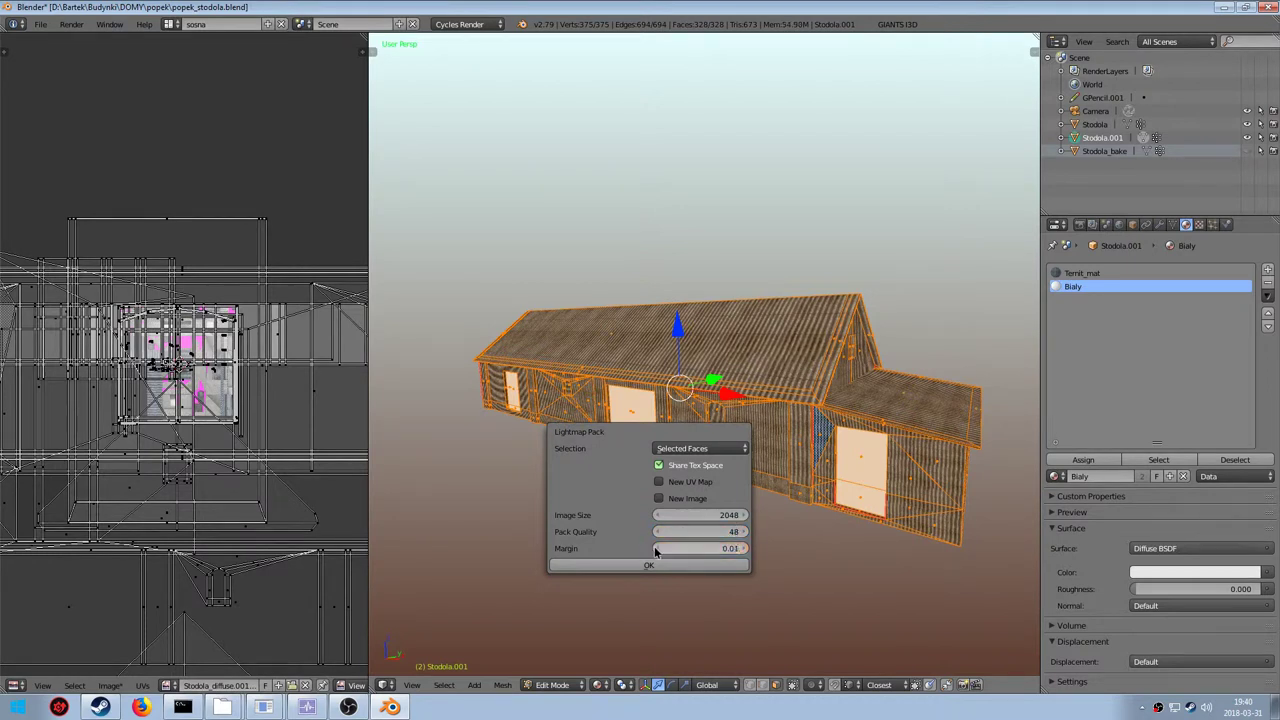
pyautogui.click(727, 566)
# Examine the packed UV islands over the old diffuse texture and their effect on the barn
pyautogui.scroll(3, 141, 408)
pyautogui.scroll(2, 141, 410)
pyautogui.moveTo(171, 409); pyautogui.dragTo(188, 440, button='middle')
pyautogui.scroll(-2, 188, 440)
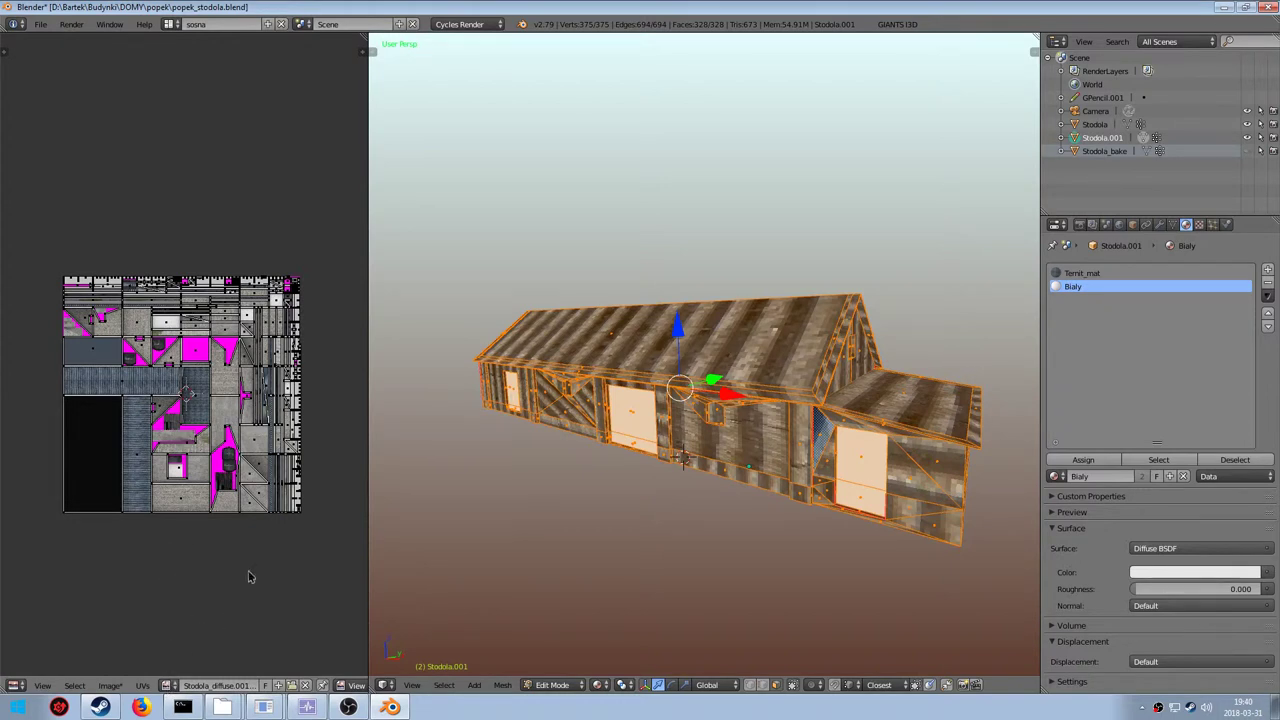
pyautogui.scroll(-2, 139, 419)
pyautogui.scroll(3, 185, 376)
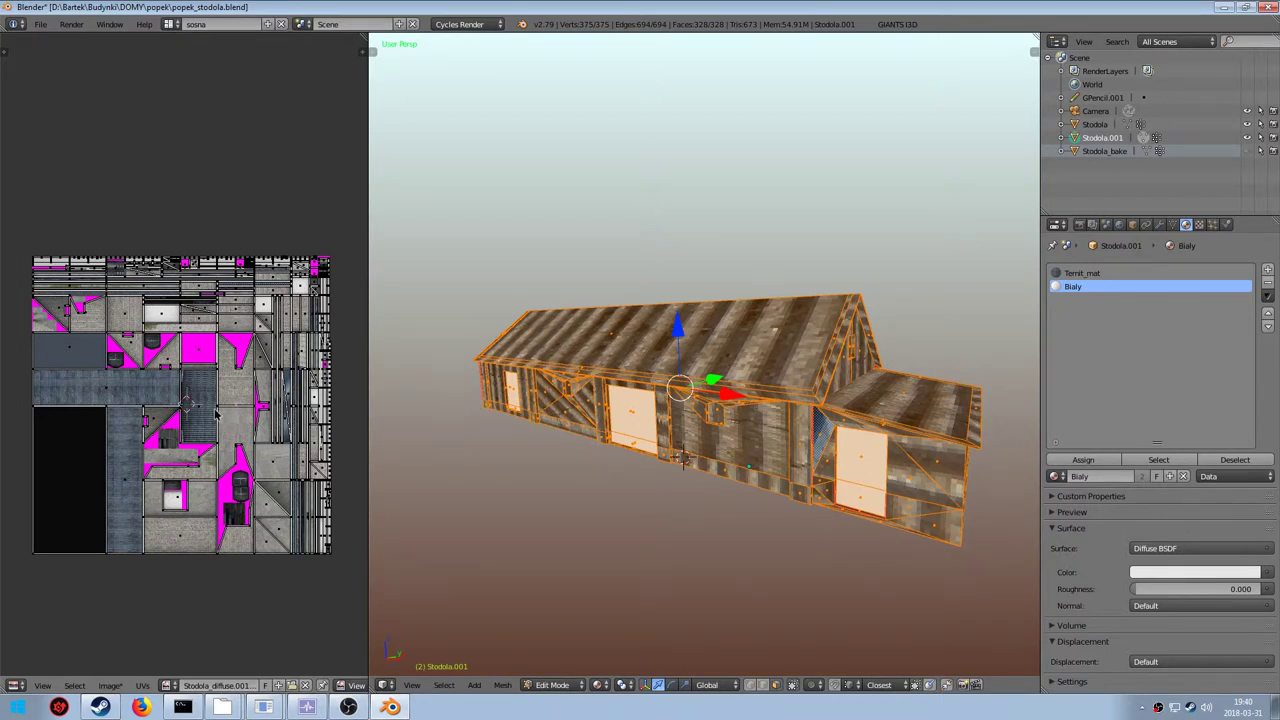
pyautogui.scroll(-2, 215, 410)
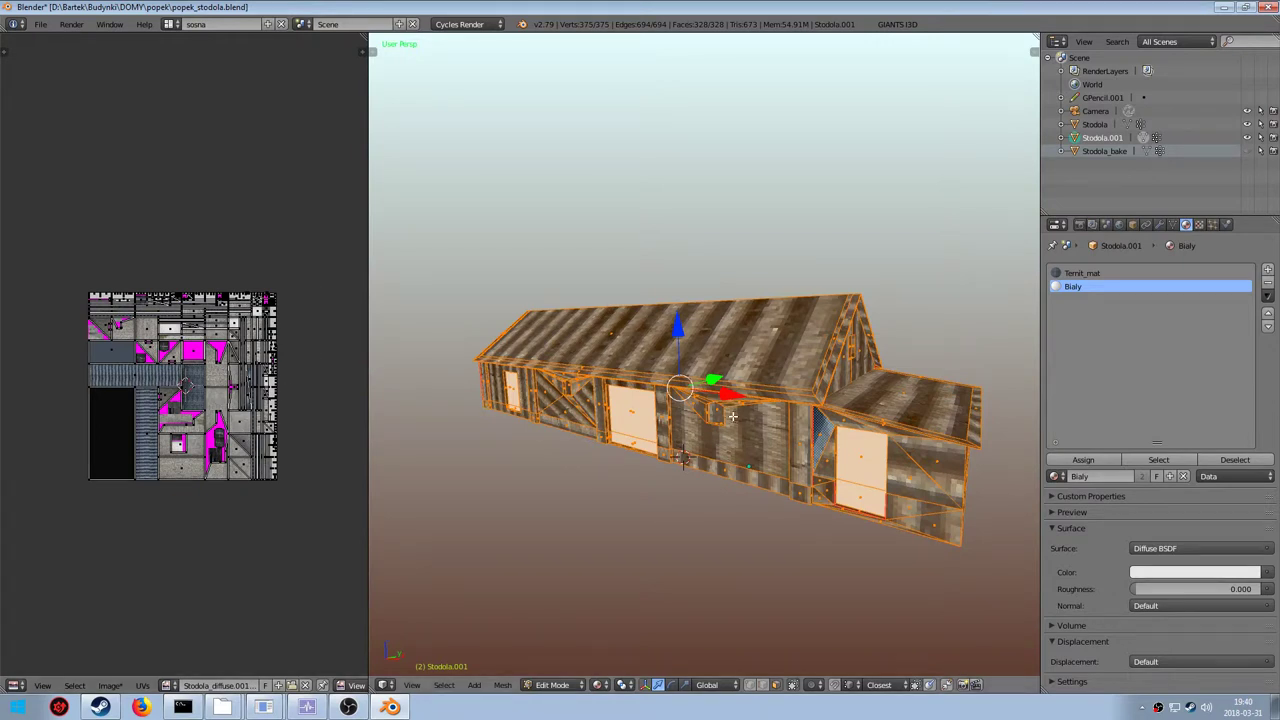
pyautogui.moveTo(756, 428); pyautogui.dragTo(747, 431, button='middle')
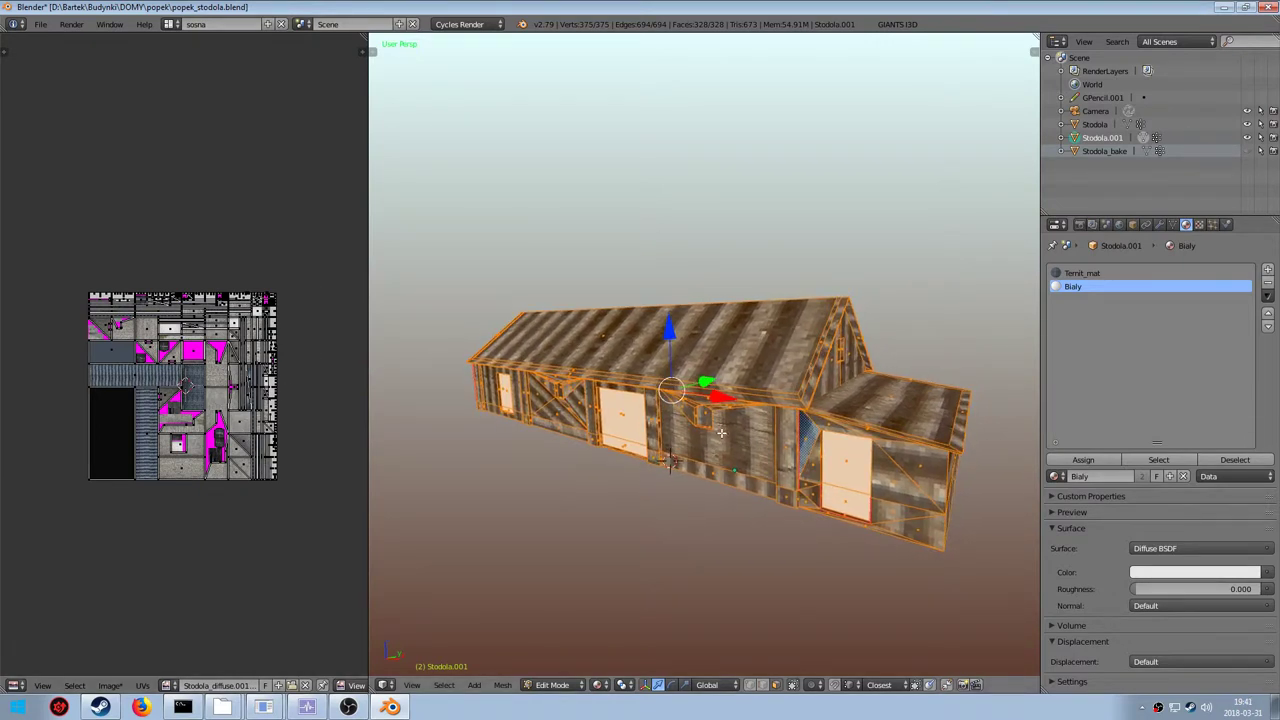
# Set up a new image named Stodola_diffuse with a width and height of 2048 px
pyautogui.click(278, 686)
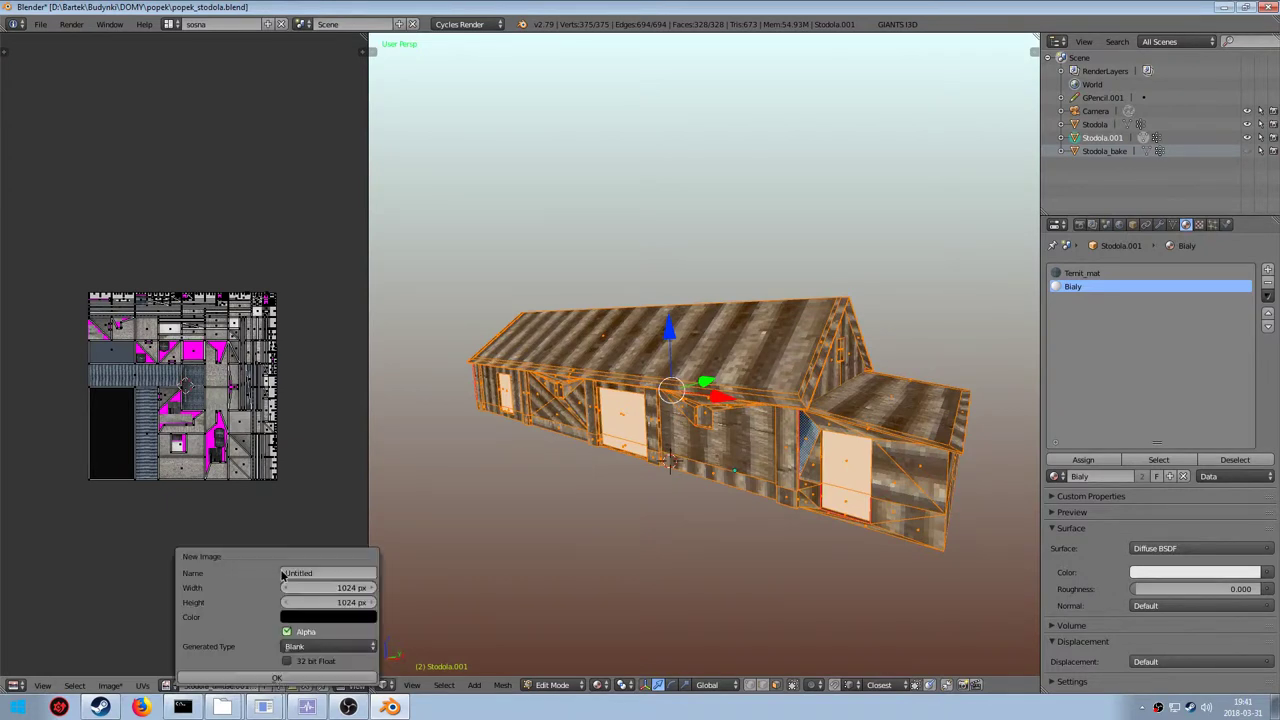
pyautogui.click(318, 588)
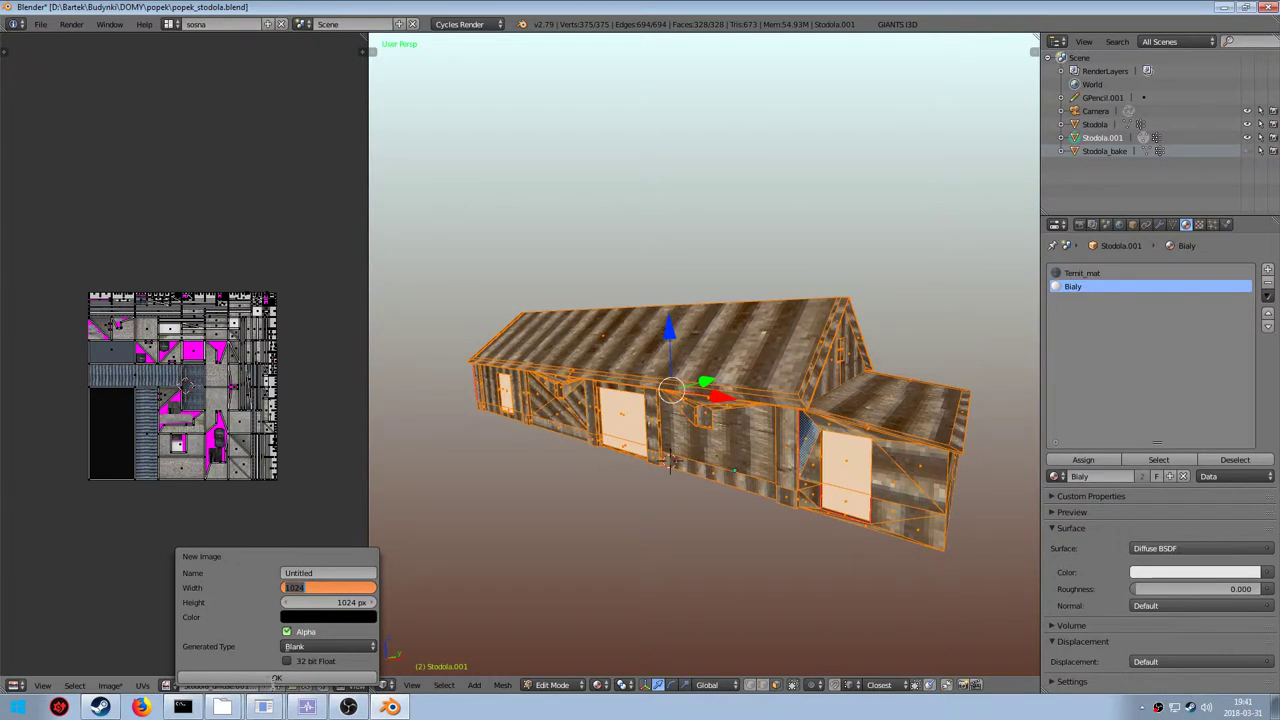
pyautogui.write('2088')
pyautogui.press('Tab')
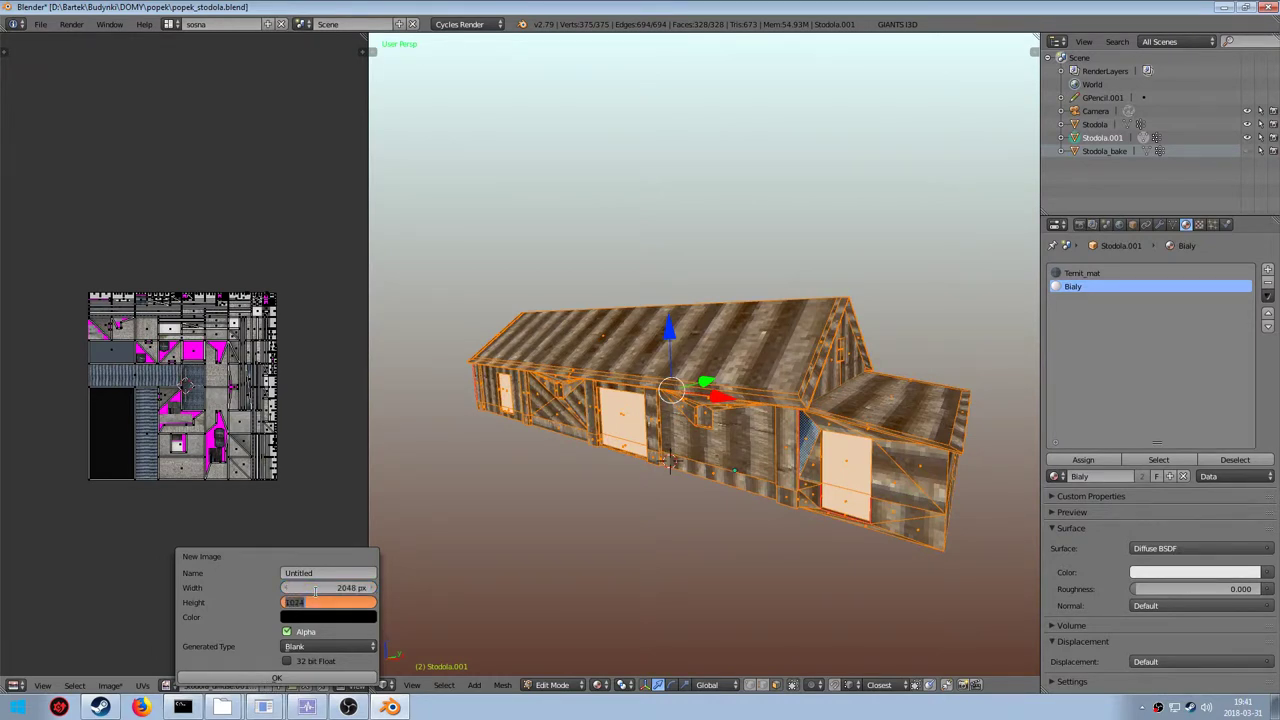
pyautogui.write('2048')
pyautogui.press('Return')
pyautogui.click(327, 573)
pyautogui.press('BackSpace')
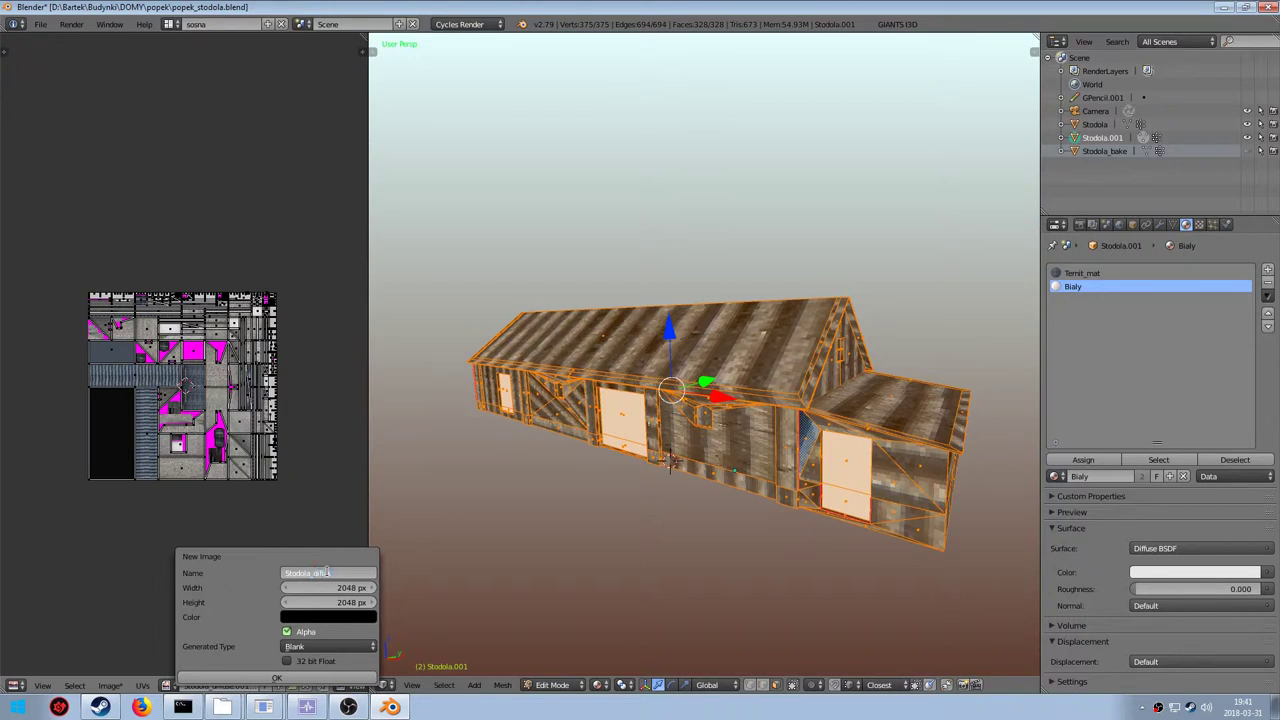
pyautogui.press('Return')
# Give the new image a bright red fill colour and create it as the UV layout's background
pyautogui.click(326, 617)
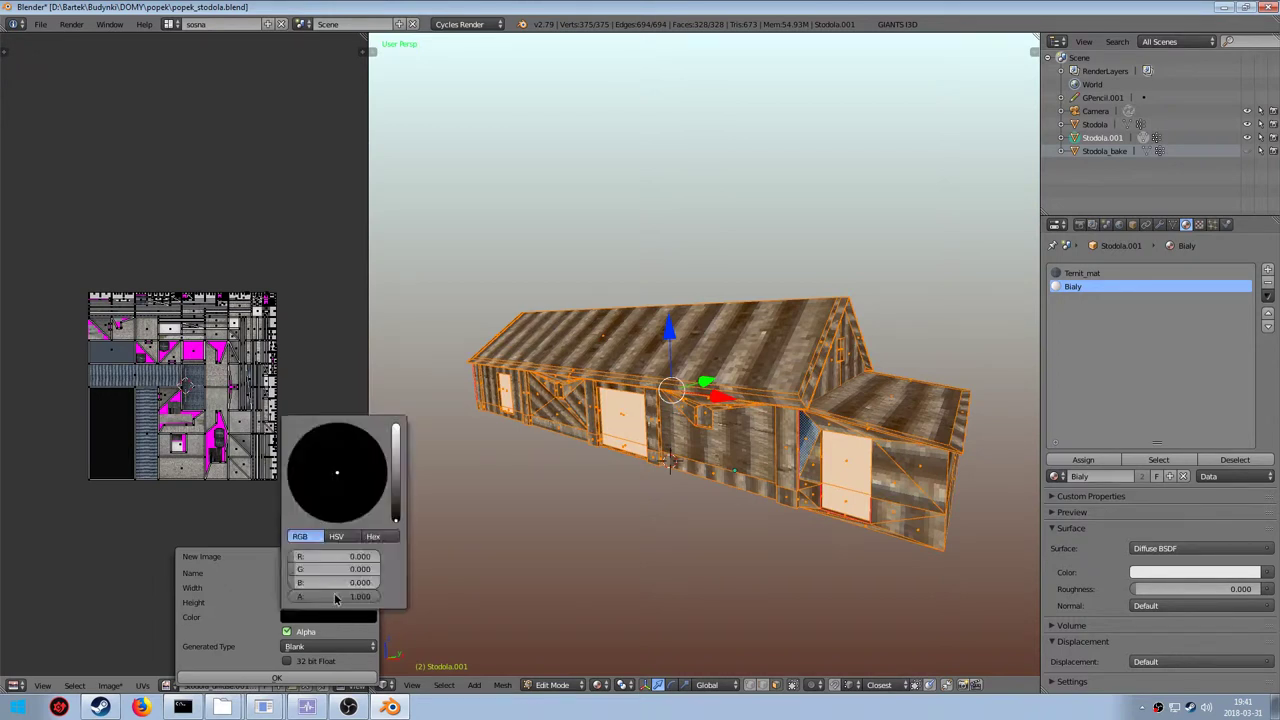
pyautogui.moveTo(397, 450); pyautogui.dragTo(387, 430)
pyautogui.moveTo(341, 470); pyautogui.dragTo(388, 474)
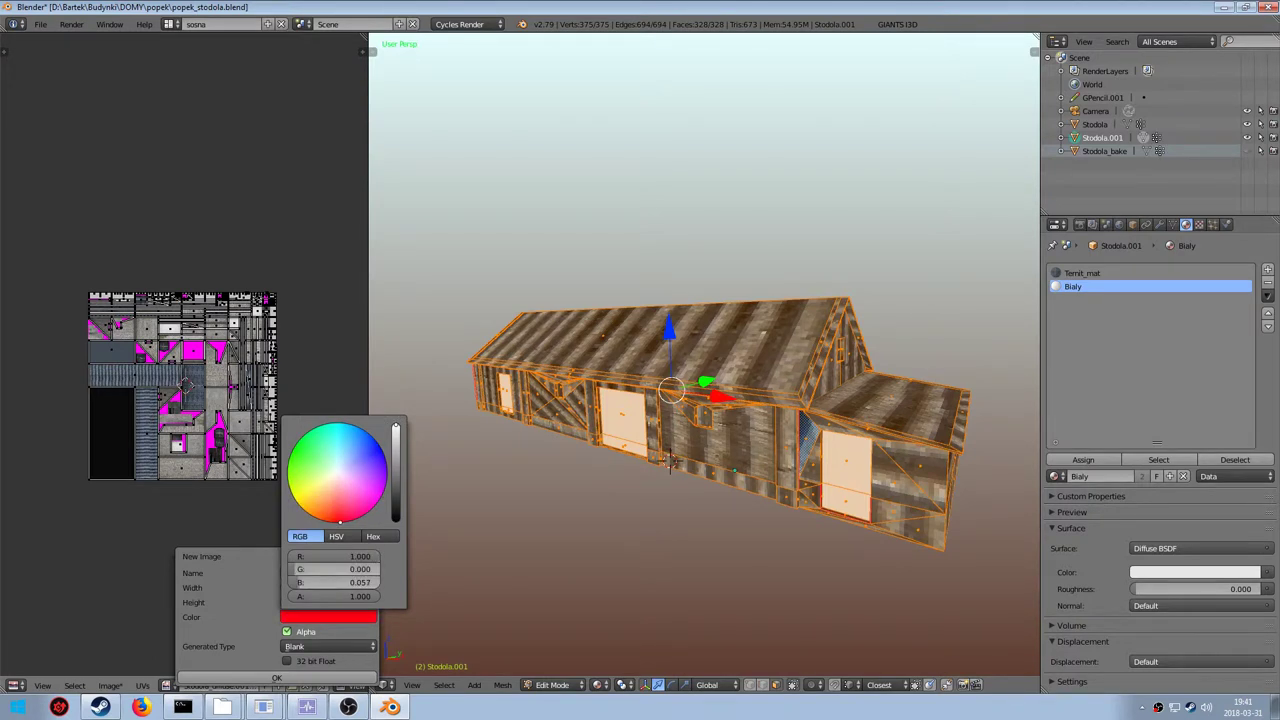
pyautogui.click(293, 678)
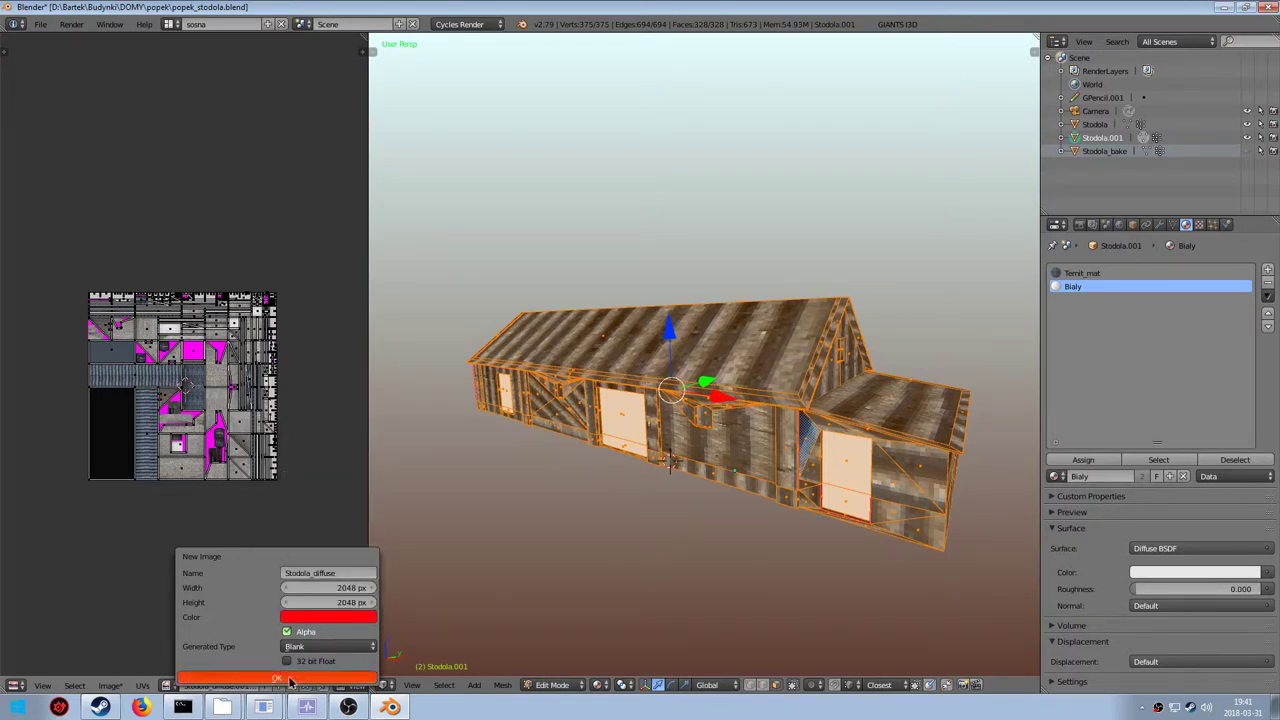
pyautogui.scroll(3, 221, 458)
pyautogui.scroll(-3, 221, 458)
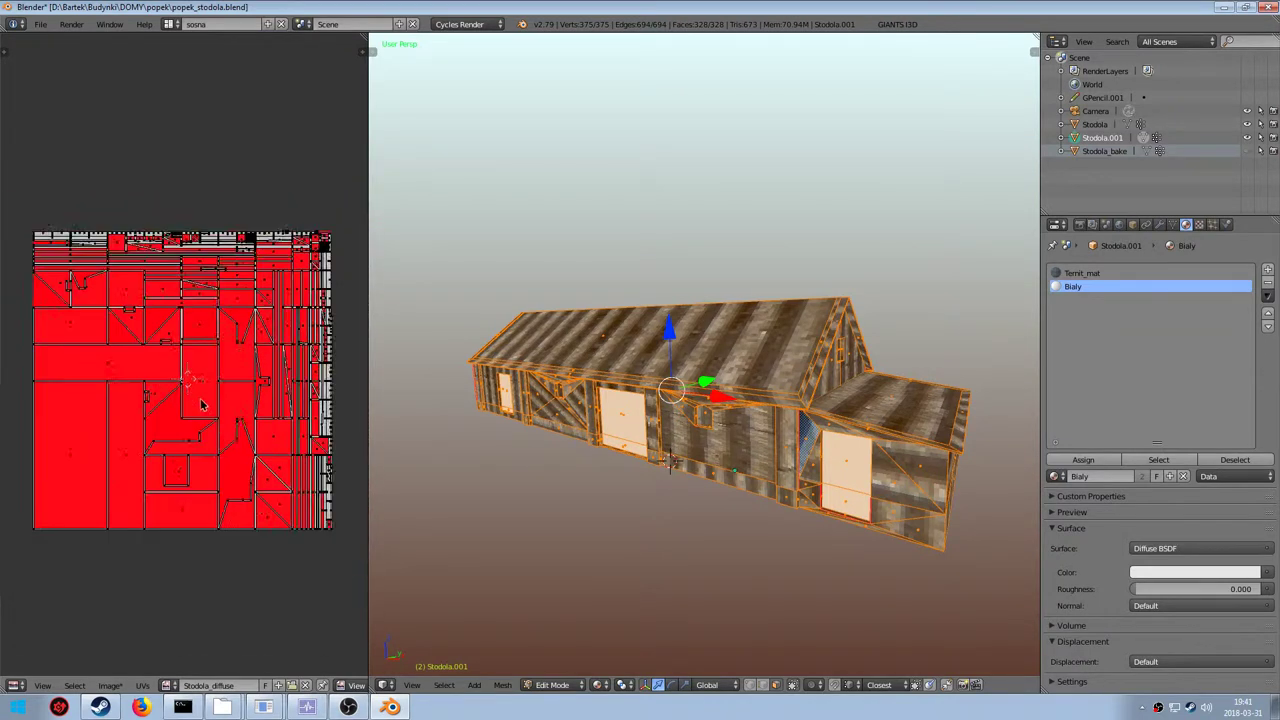
# Switch the UV editor to face selection and select the wall face with the stepped edge below the layout's centre
pyautogui.press('a')
pyautogui.scroll(1, 215, 405)
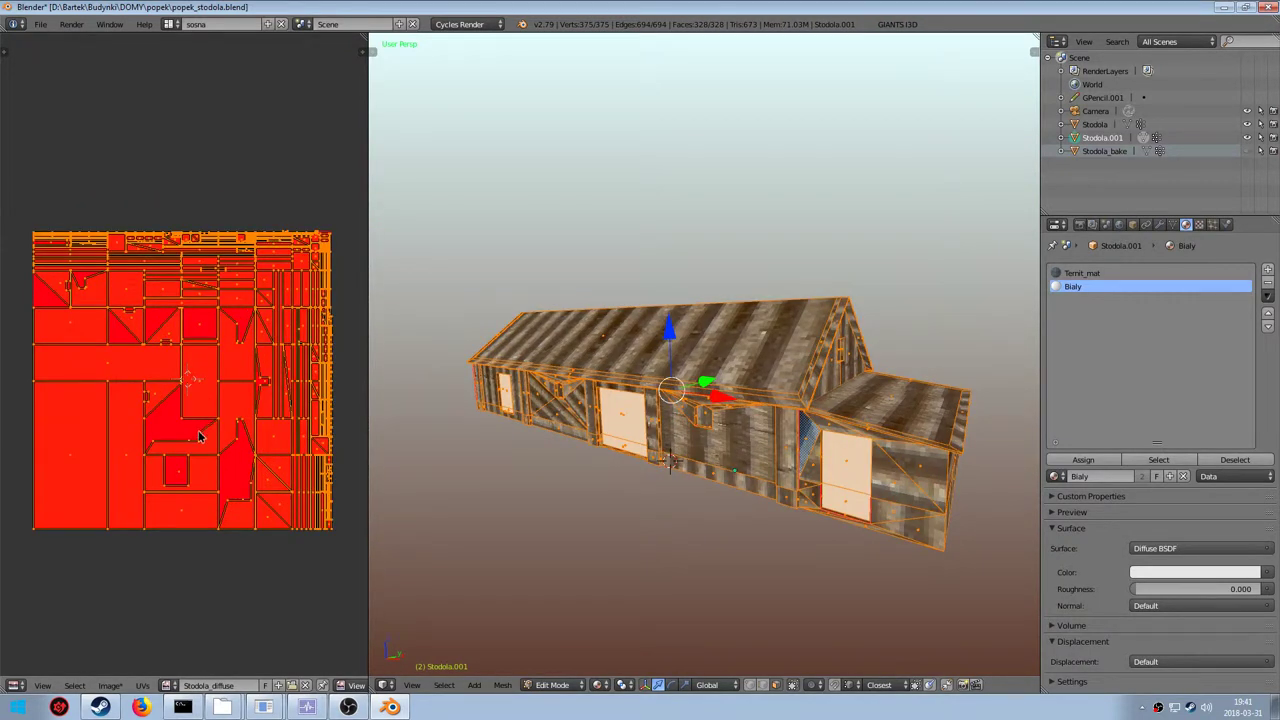
pyautogui.scroll(2, 168, 460)
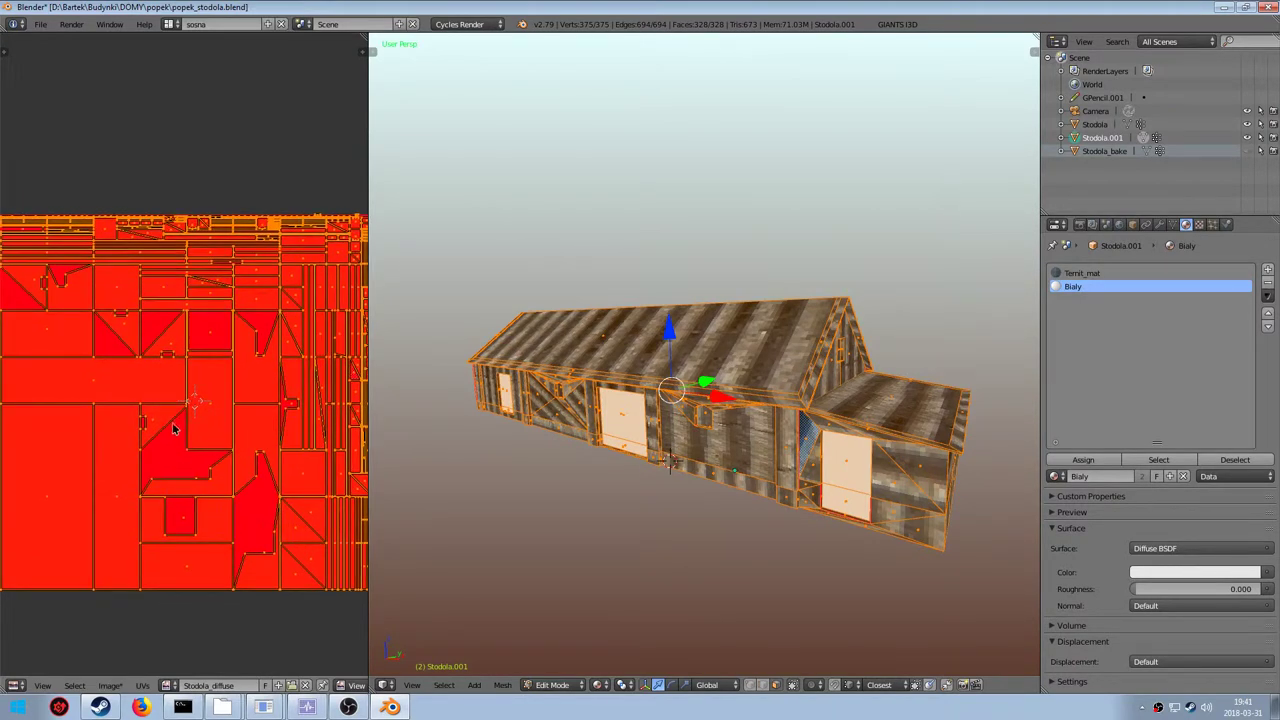
pyautogui.scroll(-5, 322, 685)
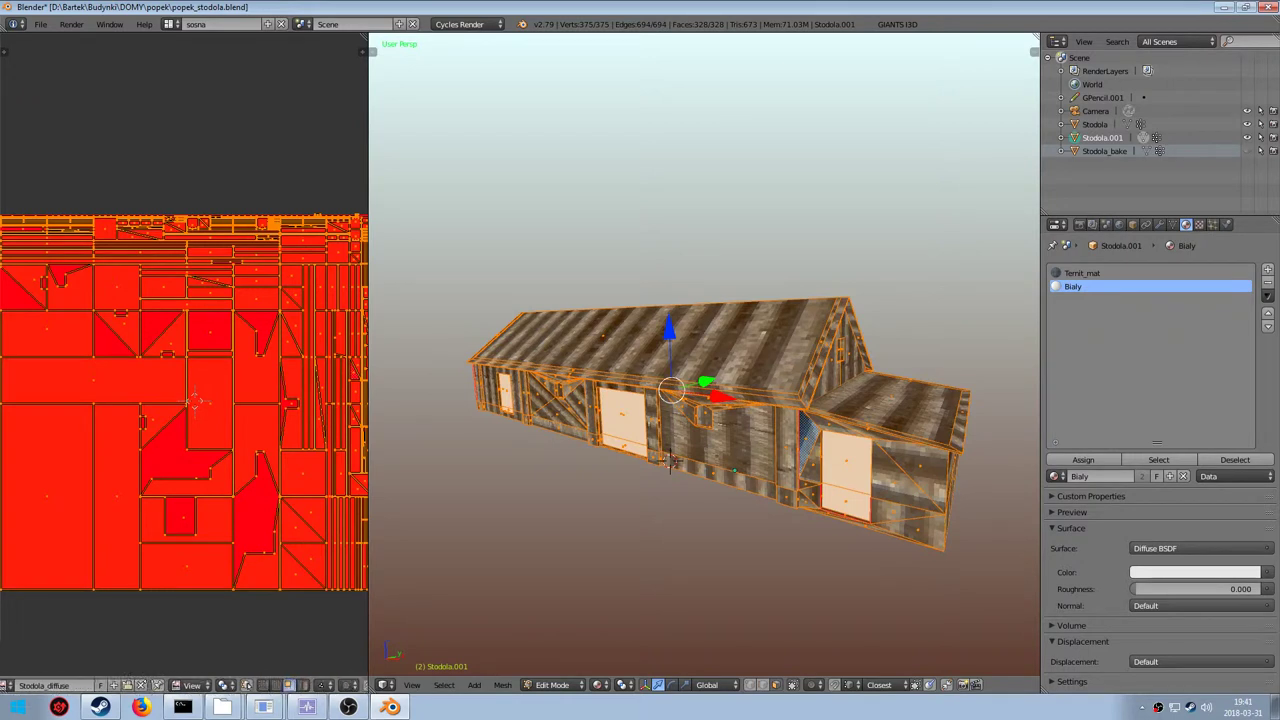
pyautogui.rightClick(176, 468)
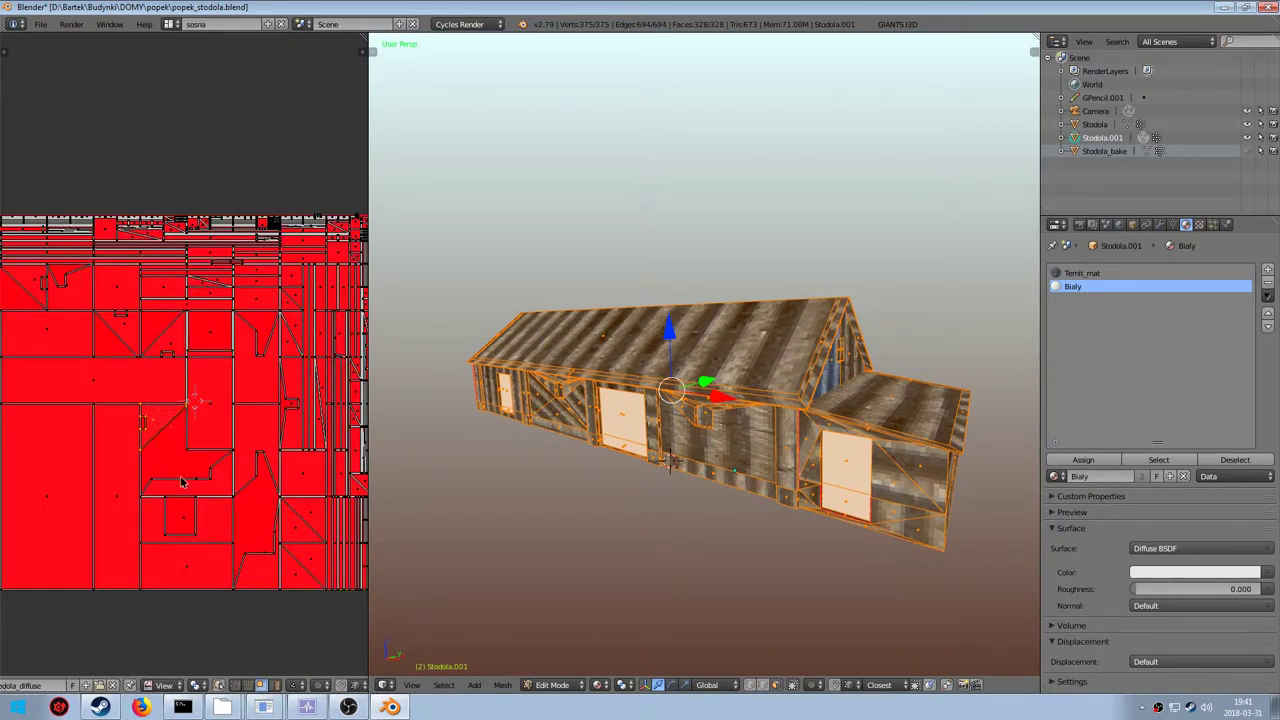
pyautogui.rightClick(198, 490)
pyautogui.rightClick(178, 468)
pyautogui.scroll(5, 167, 403)
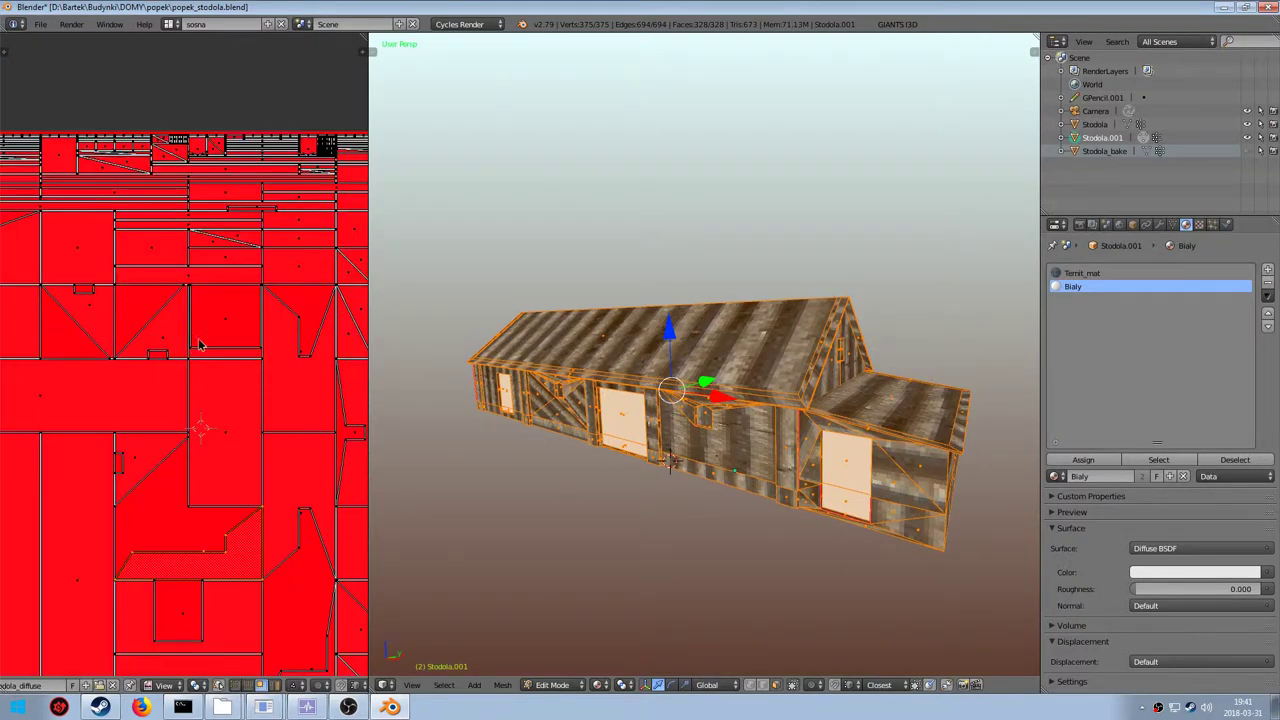
# Move a small arched window face from the layout's upper strip into the free space beside the stepped wall face and enlarge it
pyautogui.scroll(5, 680, 452)
pyautogui.moveTo(680, 456); pyautogui.dragTo(719, 443, button='middle')
pyautogui.rightClick(170, 337)
pyautogui.scroll(-5, 187, 343)
pyautogui.moveTo(204, 340); pyautogui.dragTo(240, 262, button='middle')
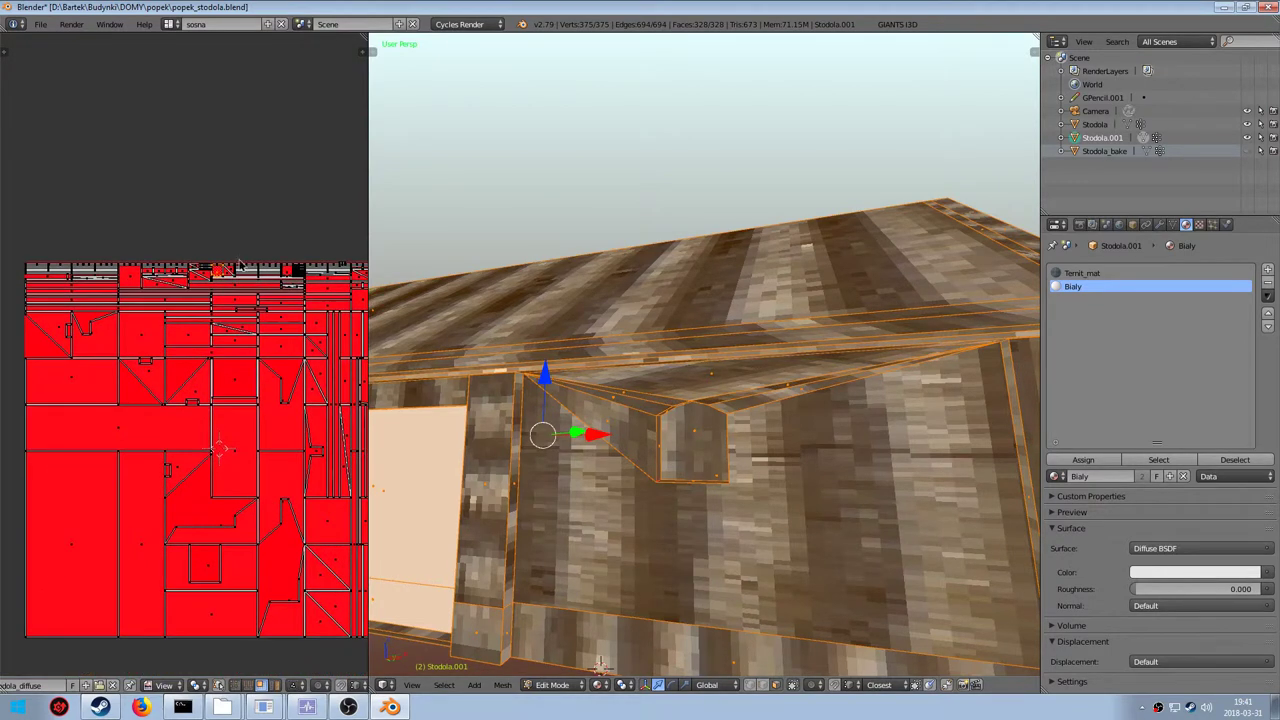
pyautogui.scroll(2, 241, 264)
pyautogui.scroll(-1, 249, 256)
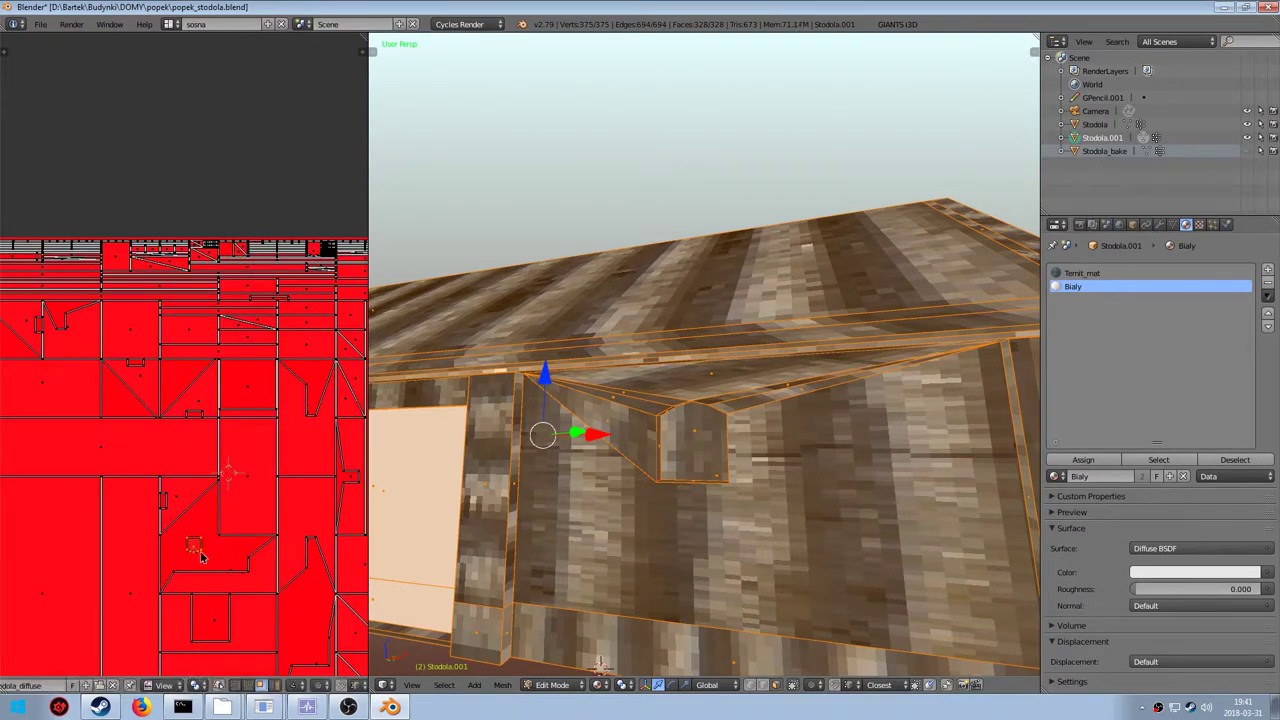
pyautogui.scroll(4, 222, 400)
pyautogui.press('g')
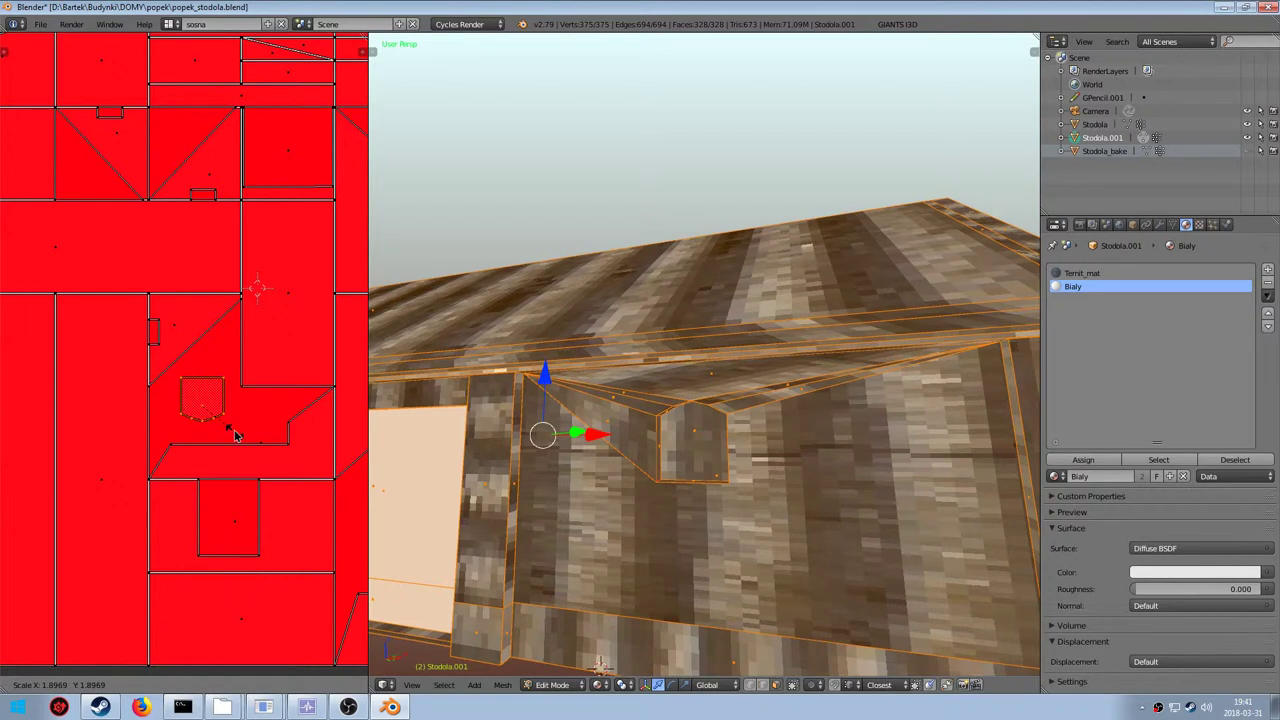
pyautogui.click(202, 450)
pyautogui.scroll(-8, 202, 450)
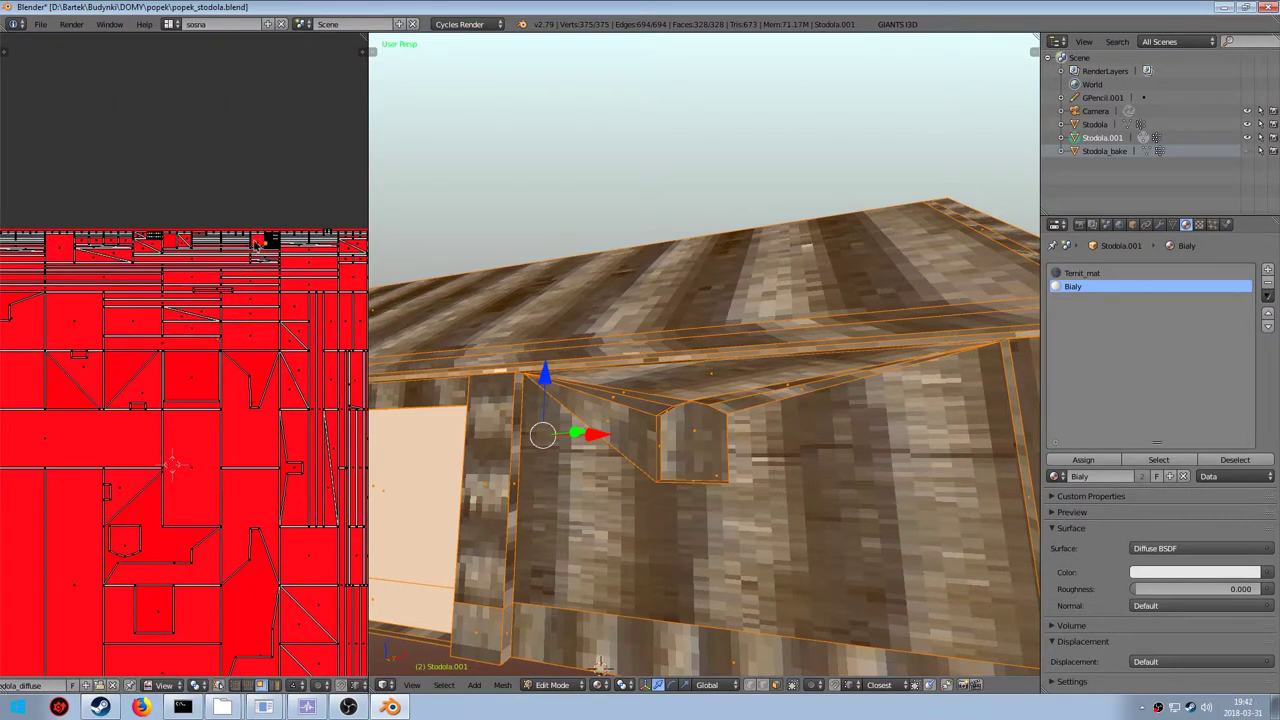
# Move a second small arched window face next to the first one in the UV layout and enlarge it
pyautogui.moveTo(206, 362); pyautogui.dragTo(246, 253, button='middle')
pyautogui.press('g')
pyautogui.click(178, 531)
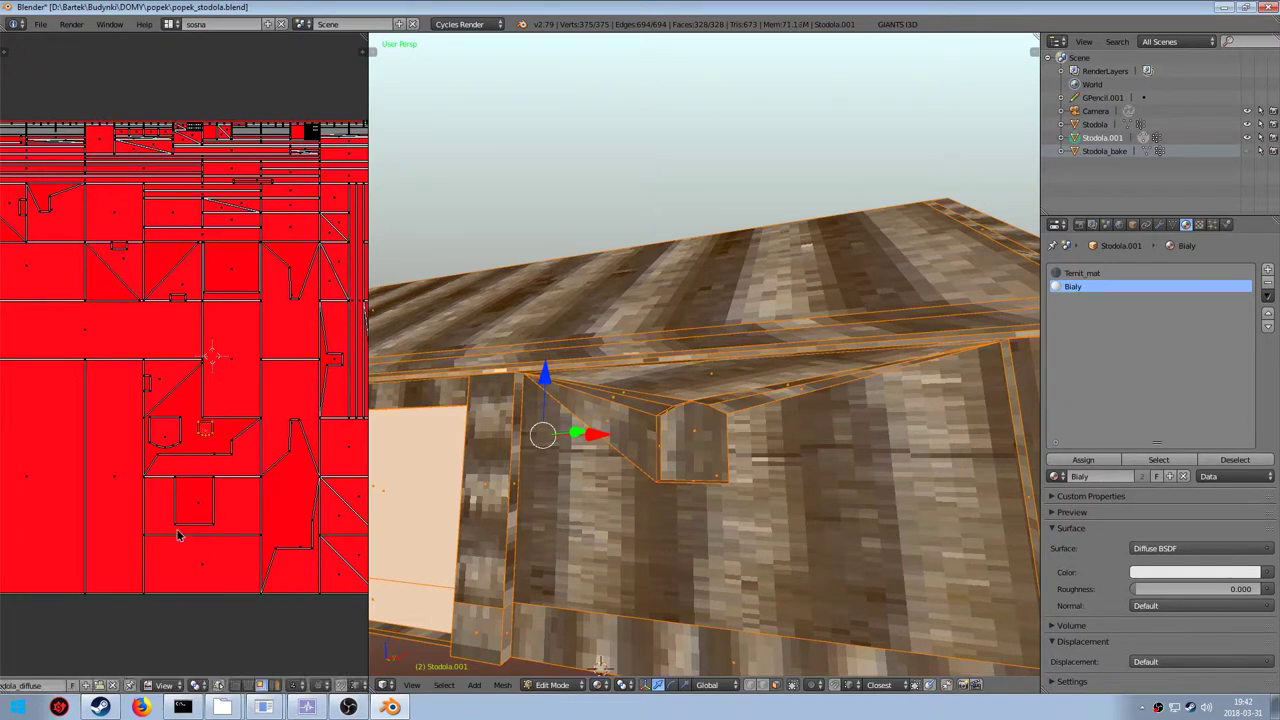
pyautogui.scroll(3, 190, 530)
pyautogui.press('s')
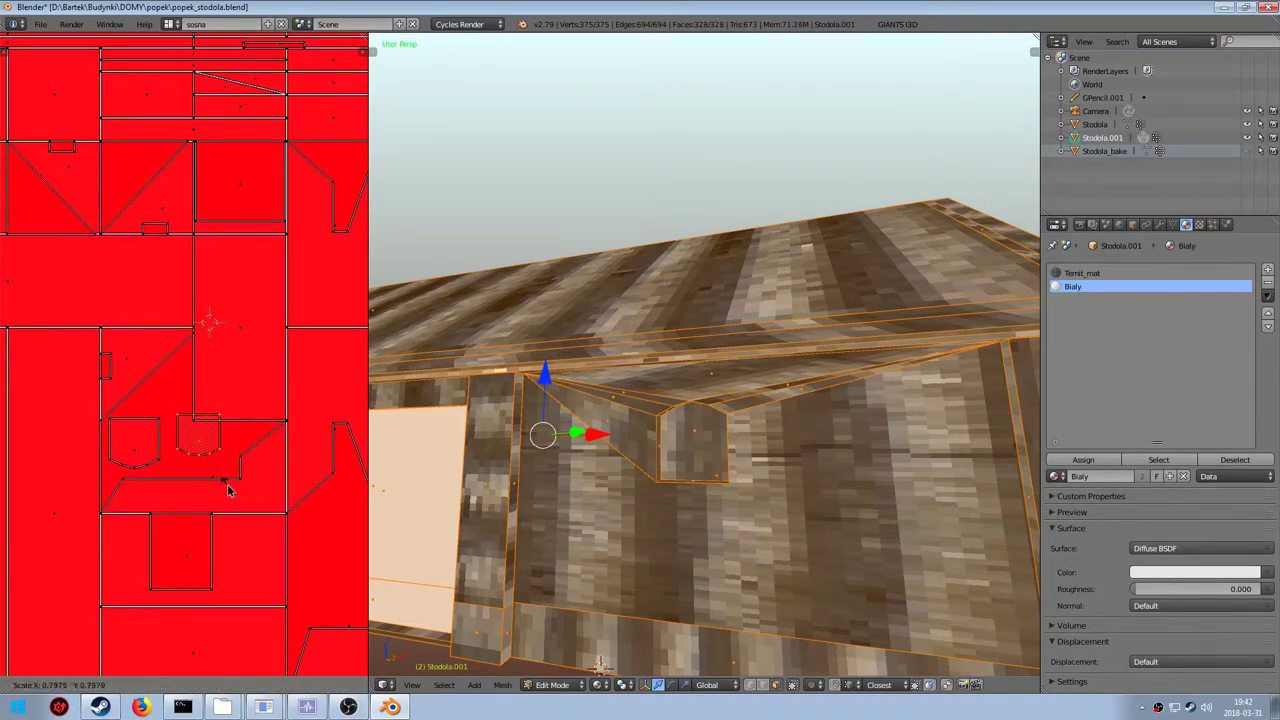
pyautogui.click(214, 506)
pyautogui.scroll(3, 180, 488)
pyautogui.scroll(2, 180, 488)
pyautogui.scroll(-6, 220, 440)
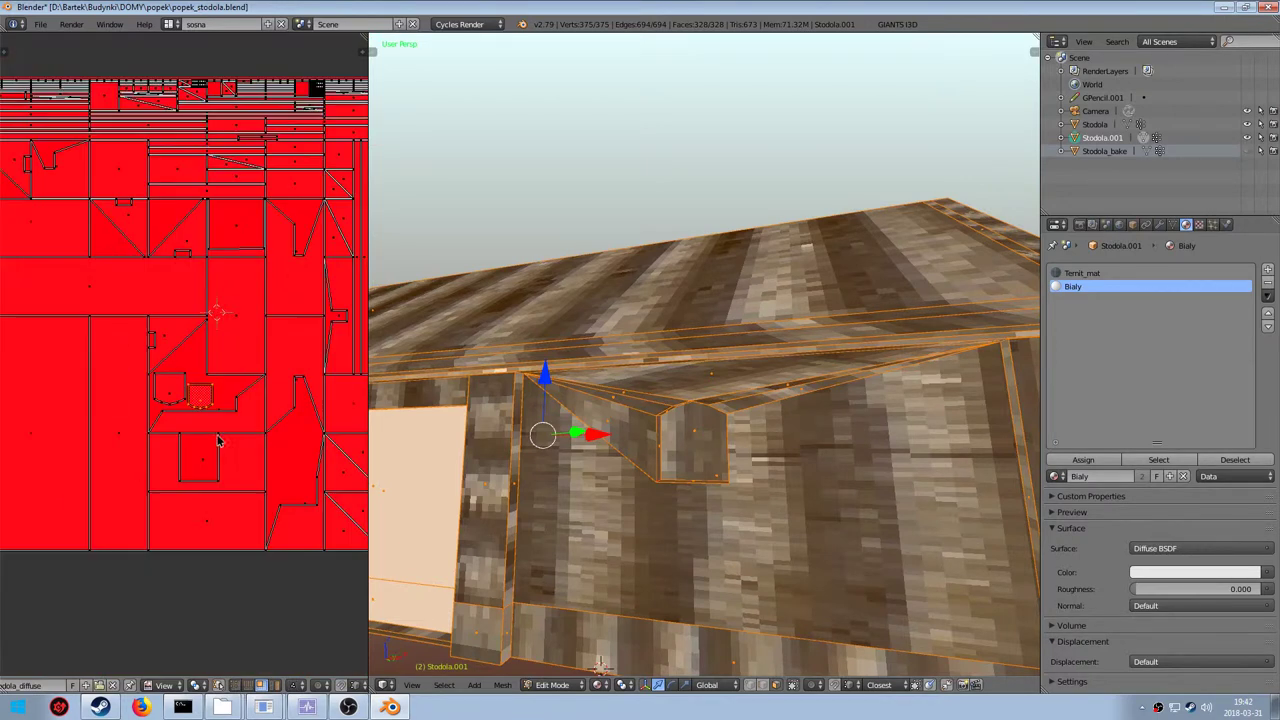
pyautogui.scroll(-6, 247, 432)
pyautogui.scroll(2, 203, 360)
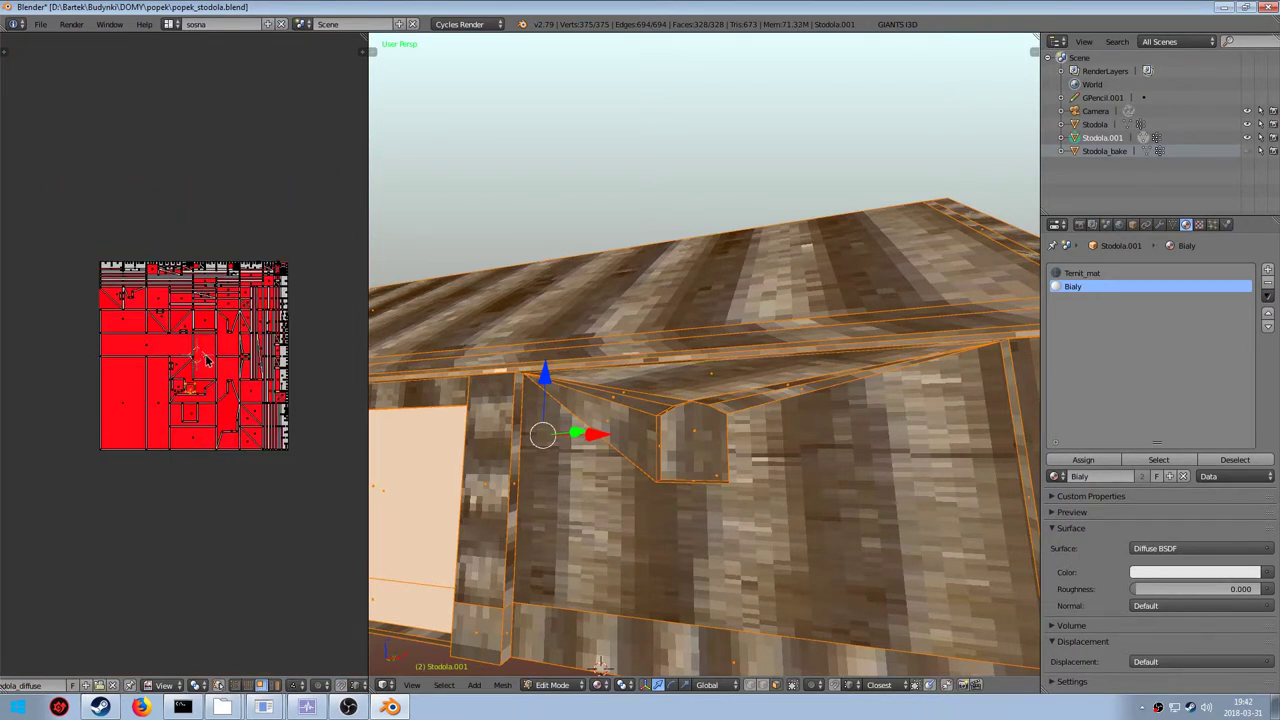
pyautogui.scroll(1, 206, 361)
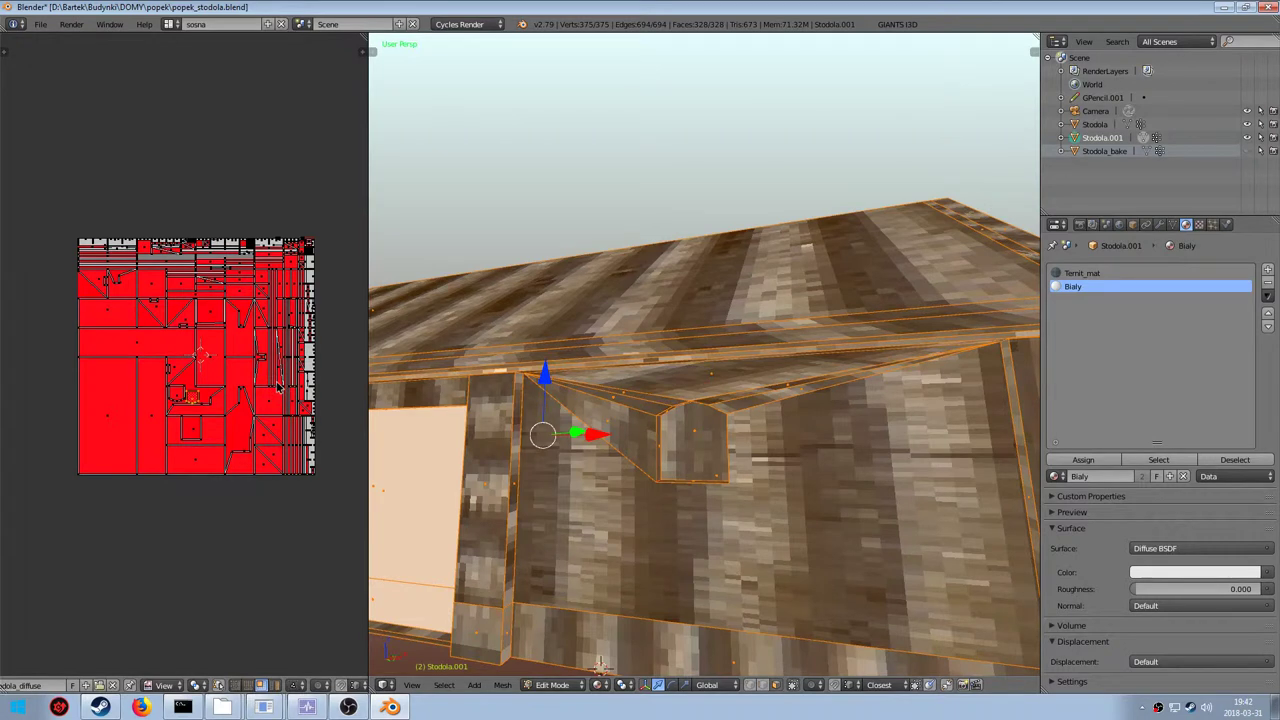
# Leave mesh editing and delete the duplicate object Stodola.001 from the scene
pyautogui.moveTo(668, 308); pyautogui.dragTo(614, 377, button='middle')
pyautogui.scroll(-5, 660, 338)
pyautogui.scroll(-2, 624, 345)
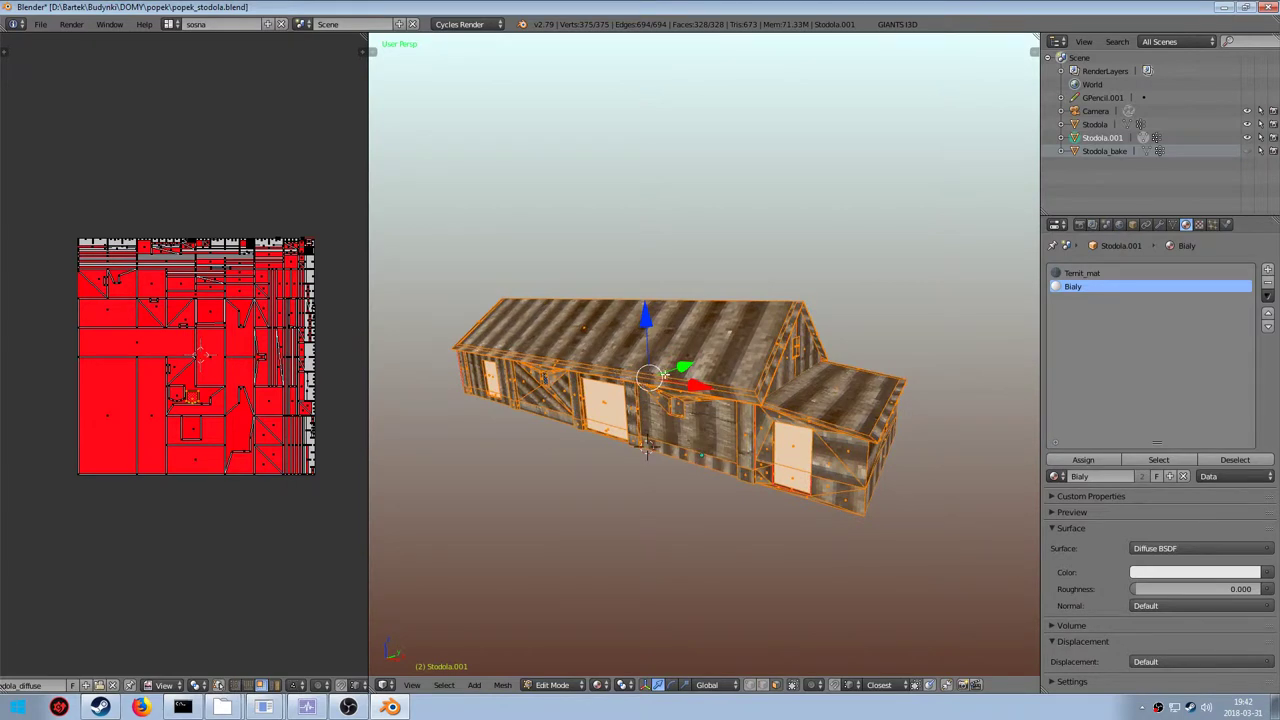
pyautogui.click(1079, 224)
pyautogui.press('Tab')
pyautogui.rightClick(693, 358)
pyautogui.rightClick(693, 358)
pyautogui.press('x')
pyautogui.click(673, 356)
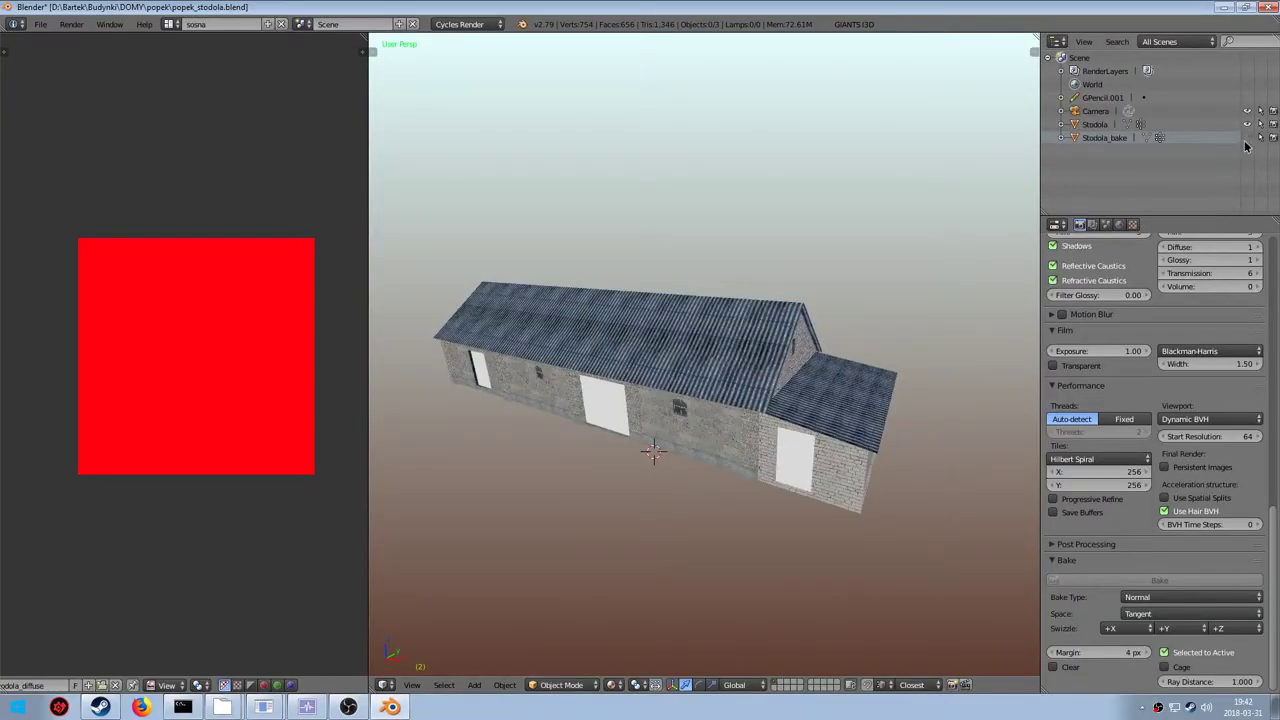
# Show Stodola_bake in place of the Stodola object and replace its existing material with a new one
pyautogui.click(1247, 131)
pyautogui.click(1088, 138)
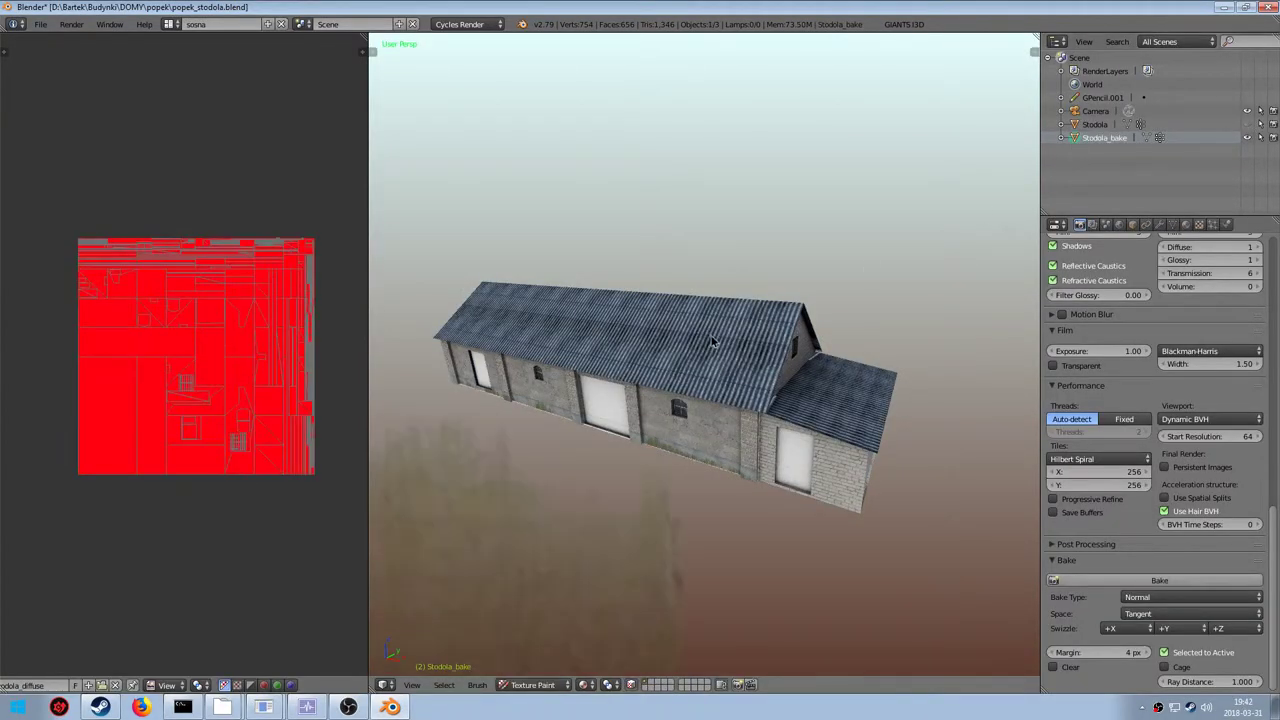
pyautogui.click(1190, 224)
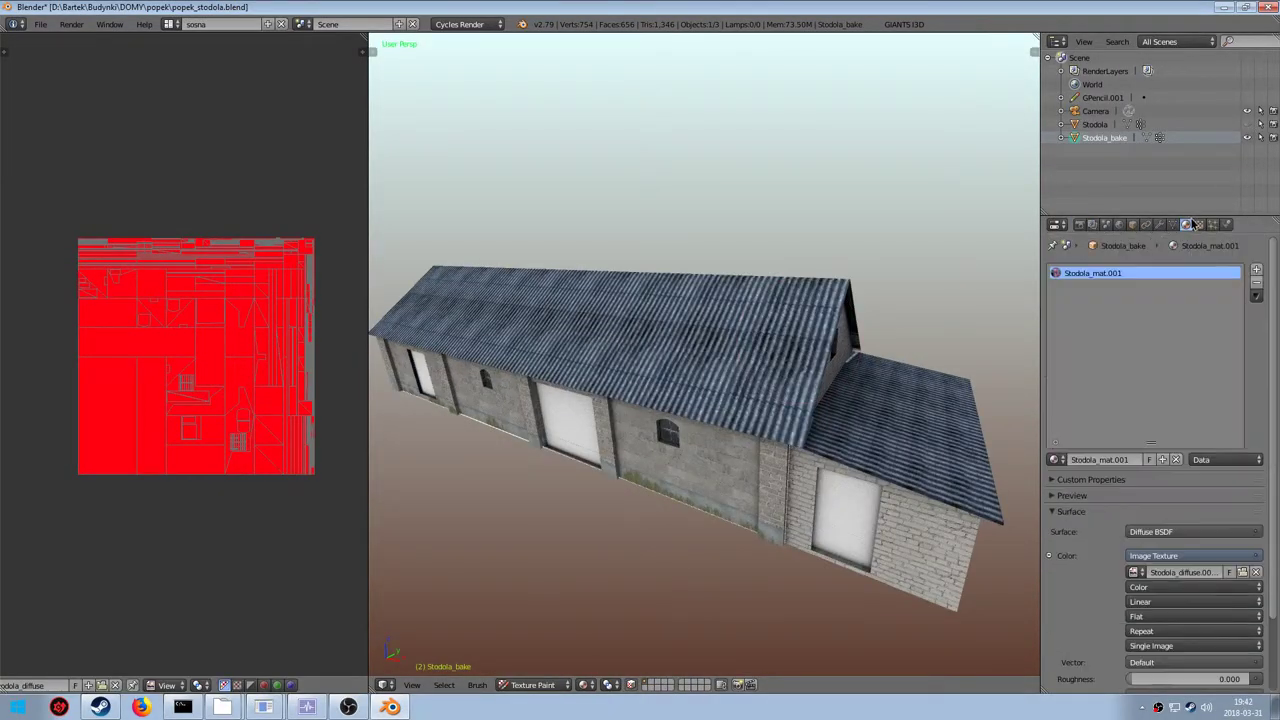
pyautogui.click(1257, 283)
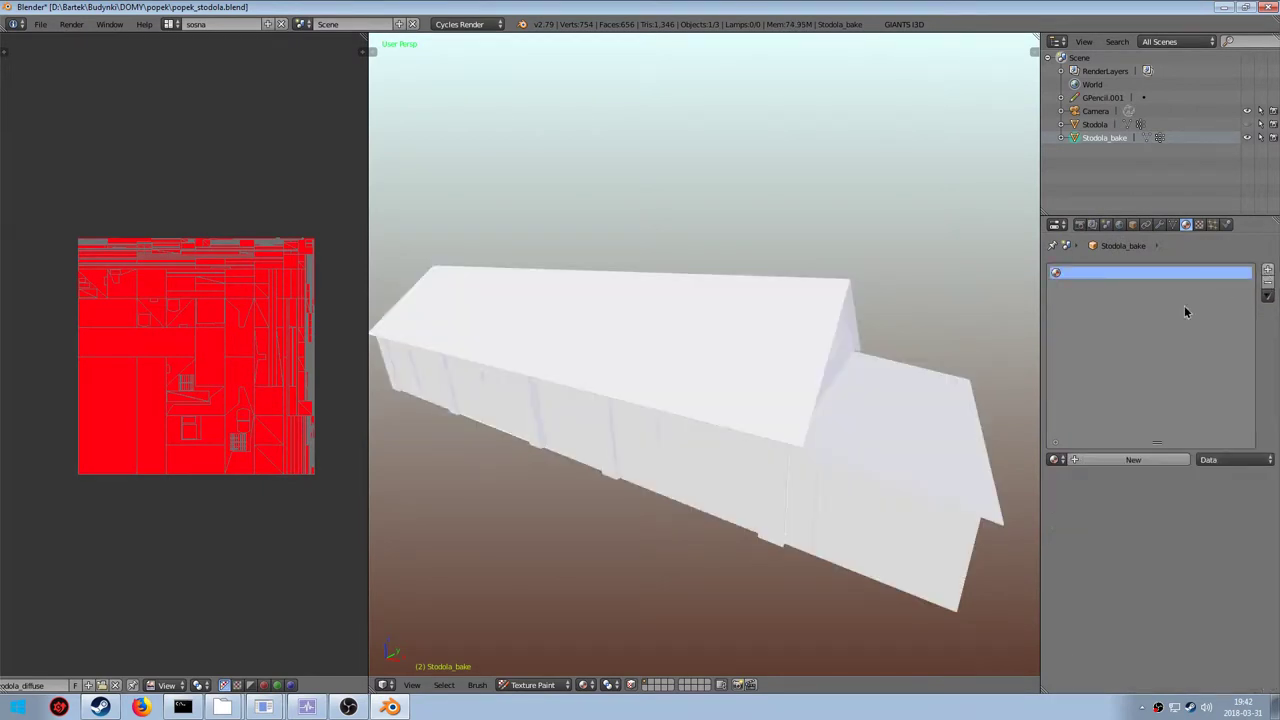
pyautogui.click(1133, 459)
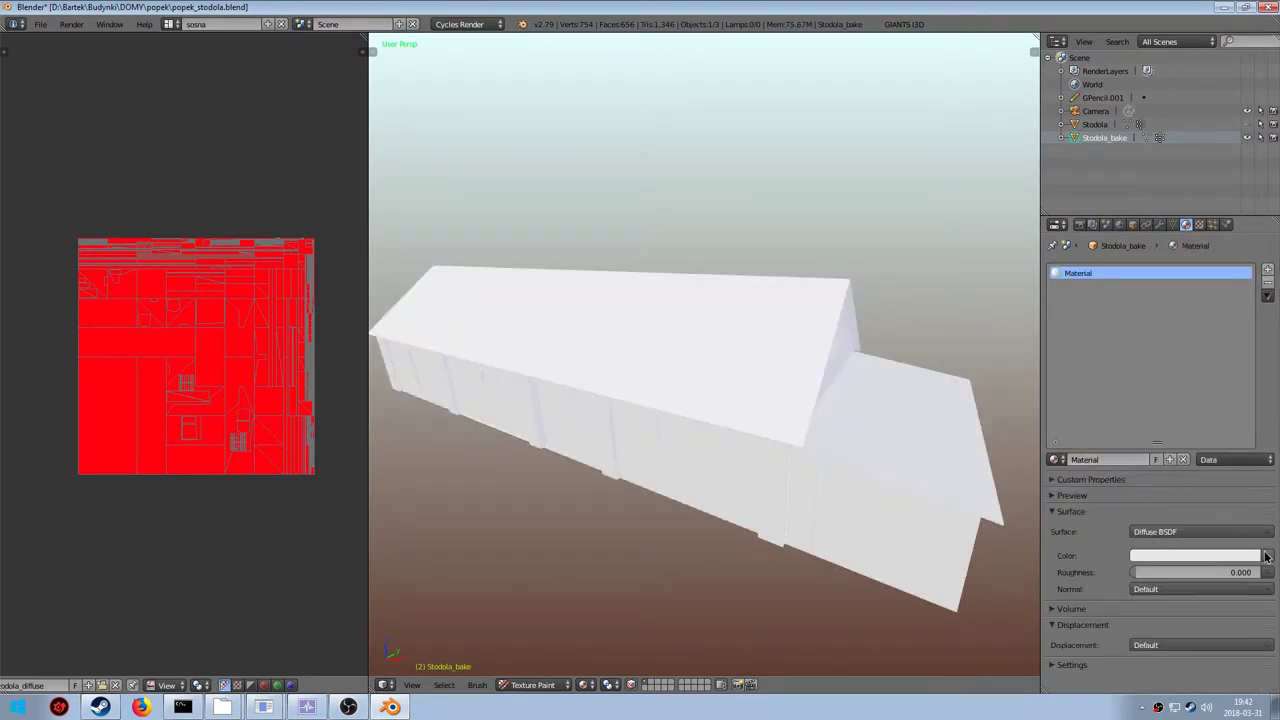
# Add an Image Texture to the new material's diffuse colour and assign it the red Stodola_diffuse image
pyautogui.click(1266, 556)
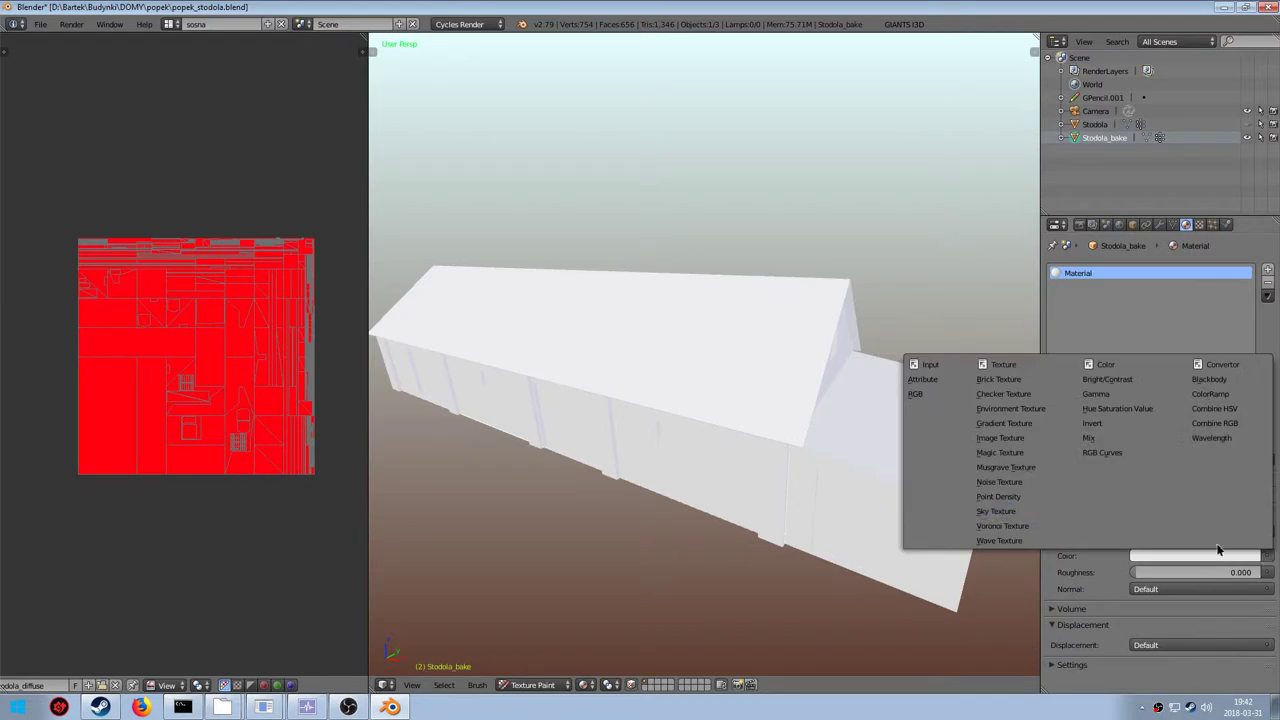
pyautogui.click(991, 438)
pyautogui.click(1133, 572)
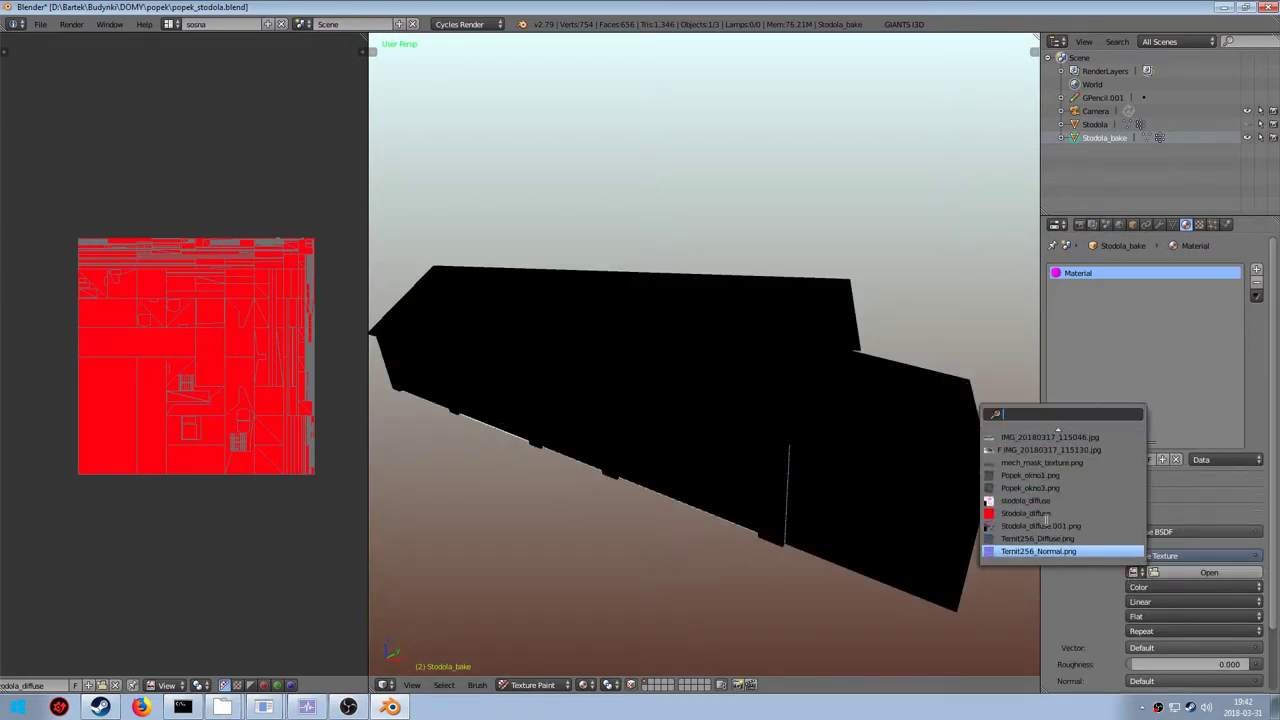
pyautogui.click(1025, 513)
pyautogui.scroll(-4, 670, 437)
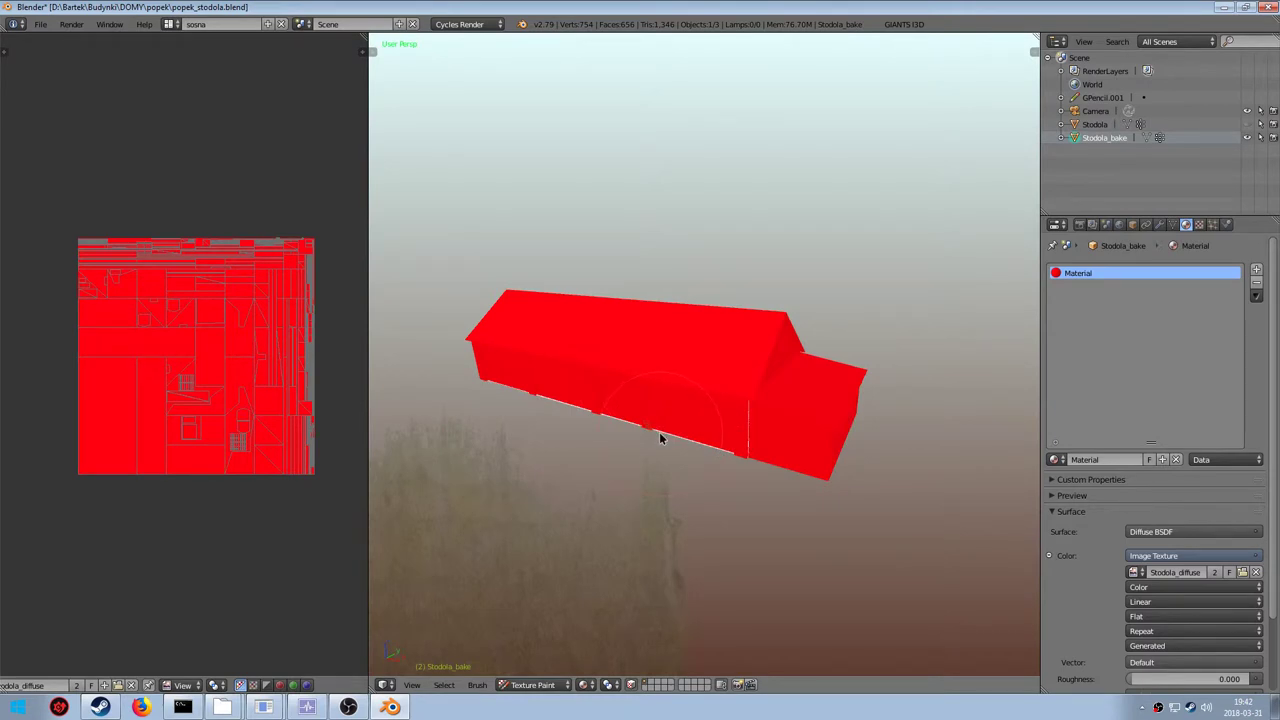
pyautogui.scroll(6, 186, 443)
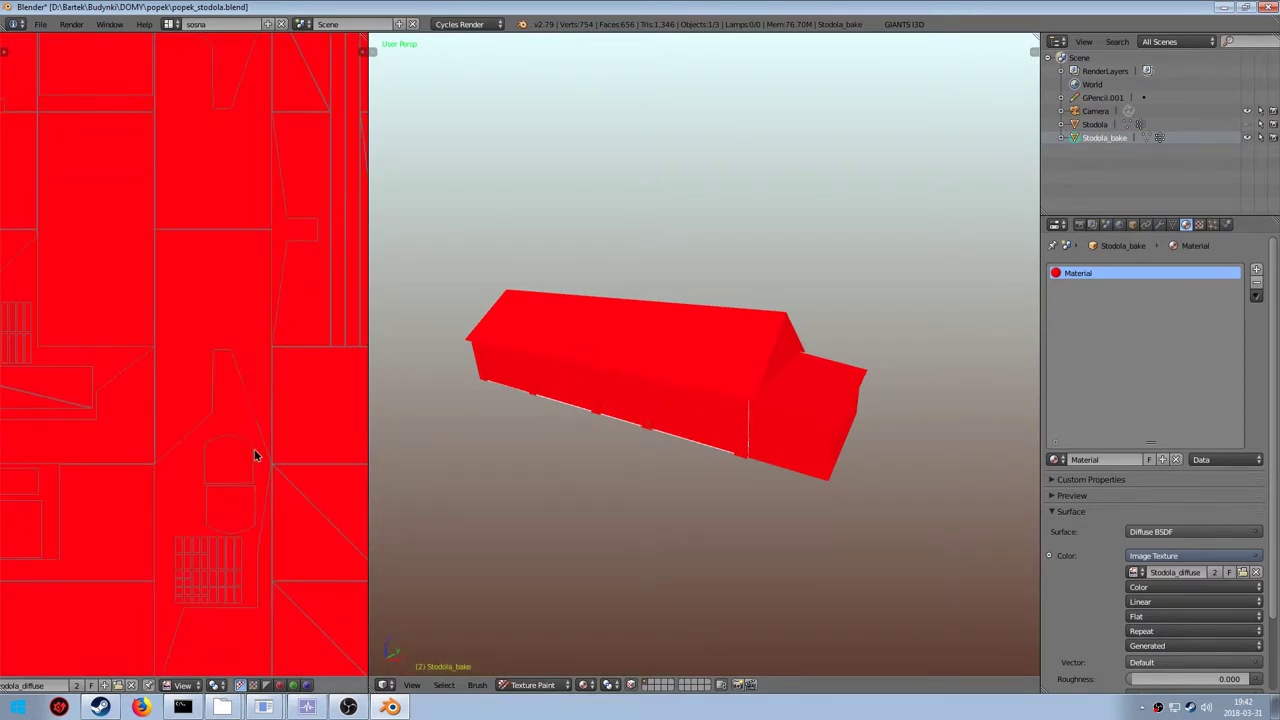
pyautogui.press('Tab')
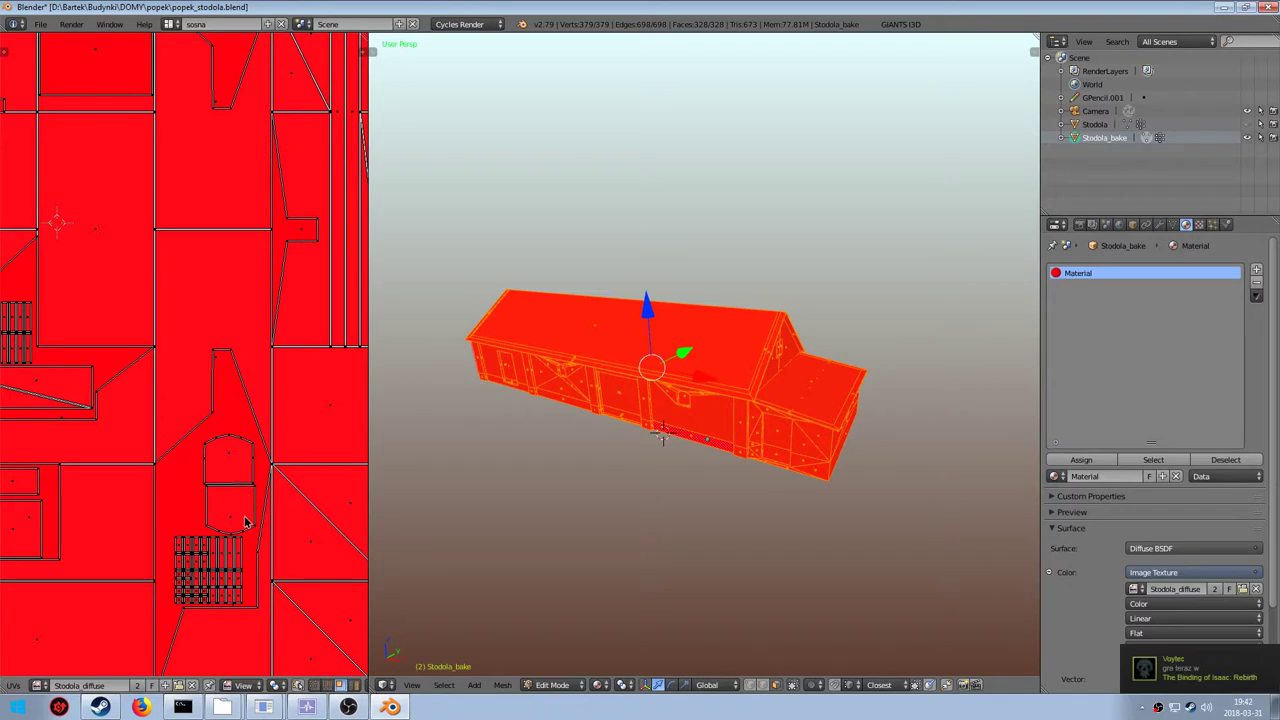
pyautogui.scroll(-2, 246, 521)
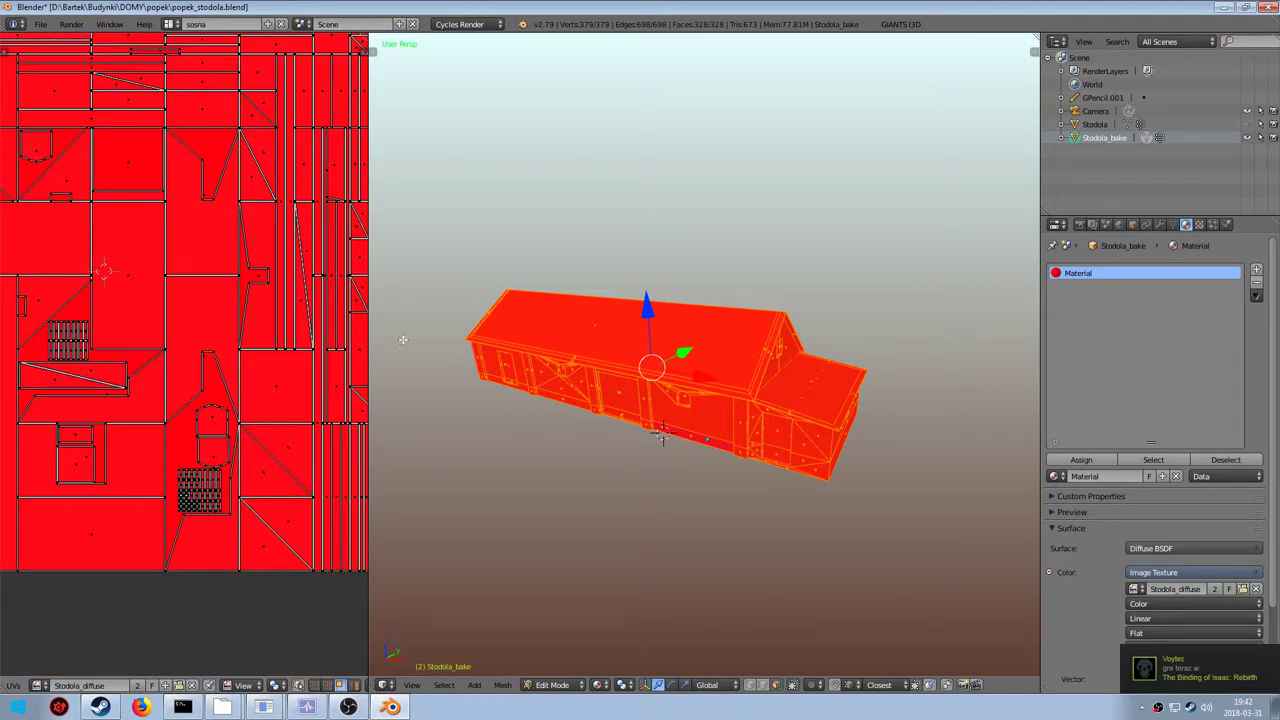
pyautogui.moveTo(739, 369)
pyautogui.mouseDown(button='middle')
pyautogui.moveTo(733, 378)
pyautogui.moveTo(744, 371)
pyautogui.mouseUp(button='middle')
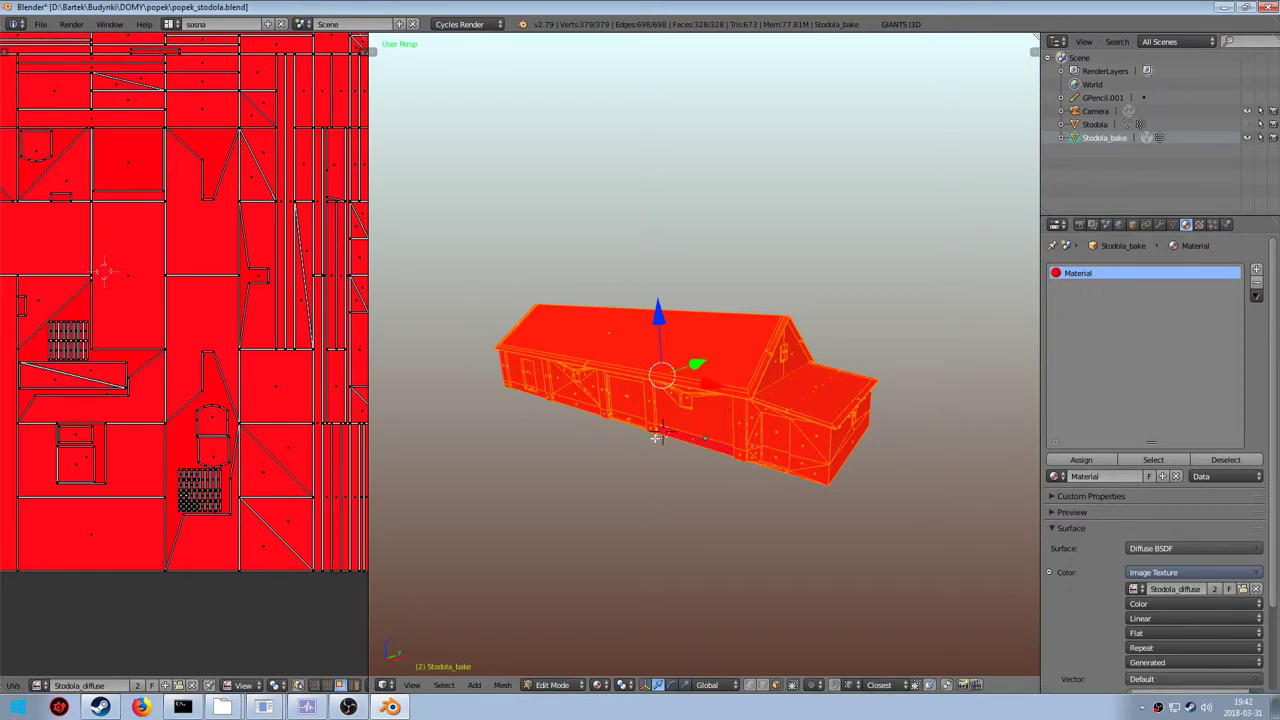
# Split the UV editor area into two stacked areas and turn the lower one into a Node Editor
pyautogui.moveTo(4, 678); pyautogui.dragTo(4, 354)
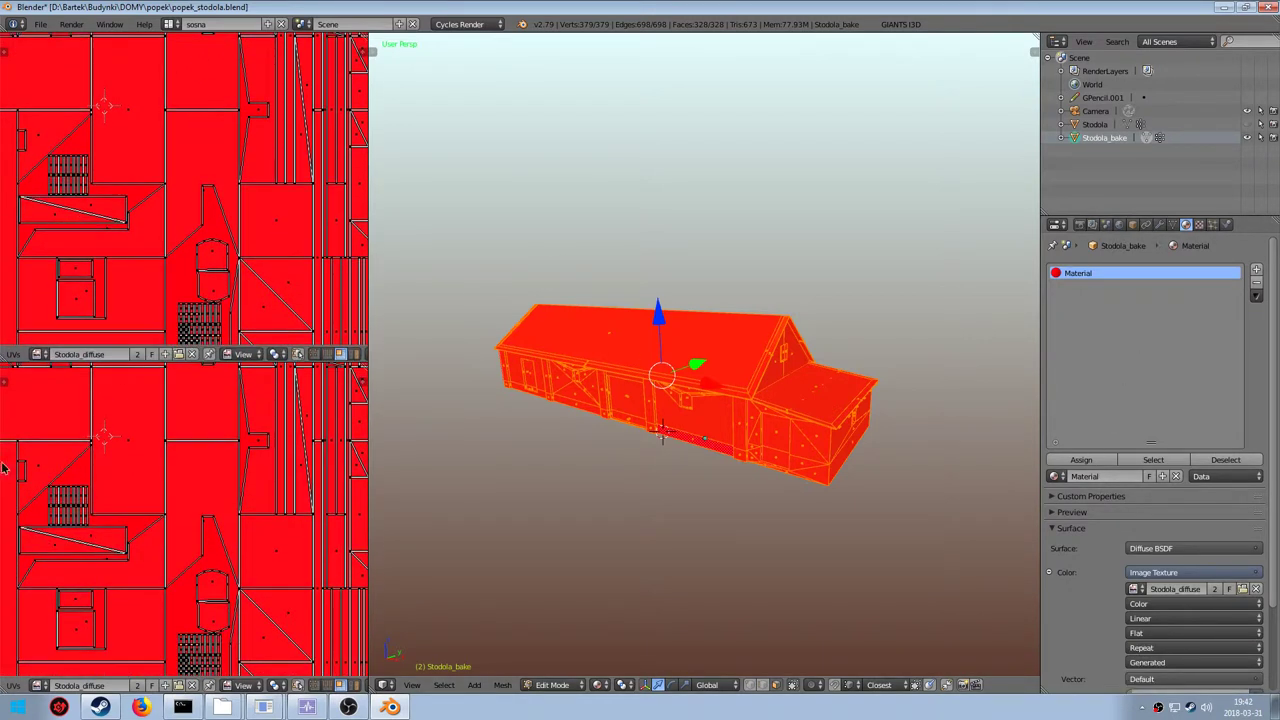
pyautogui.click(37, 685)
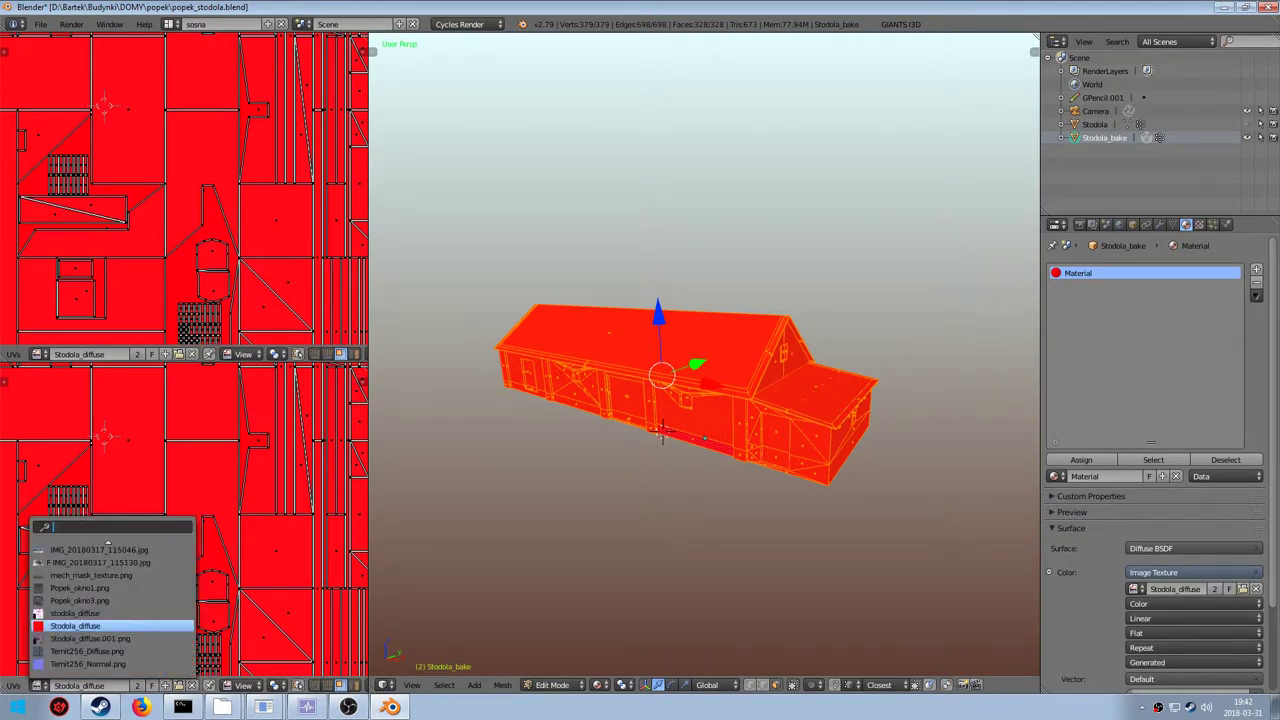
pyautogui.click(17, 671)
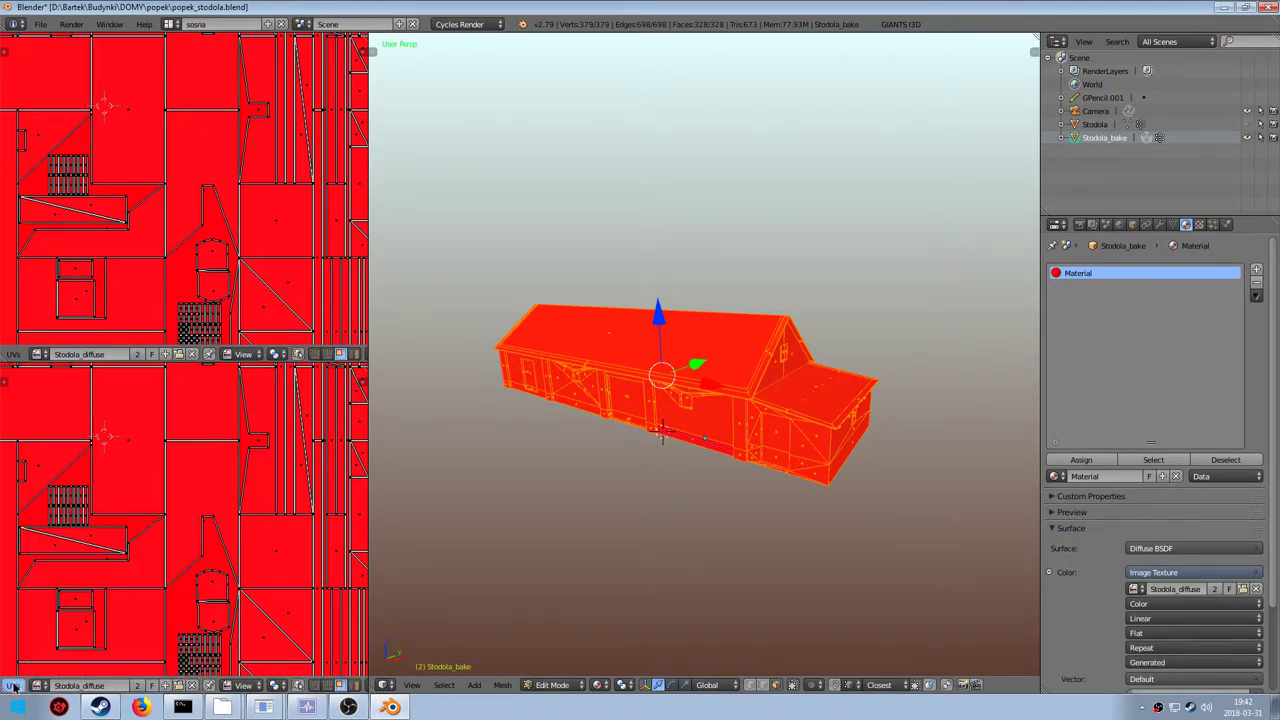
pyautogui.moveTo(17, 687); pyautogui.dragTo(144, 687, button='middle')
pyautogui.click(15, 685)
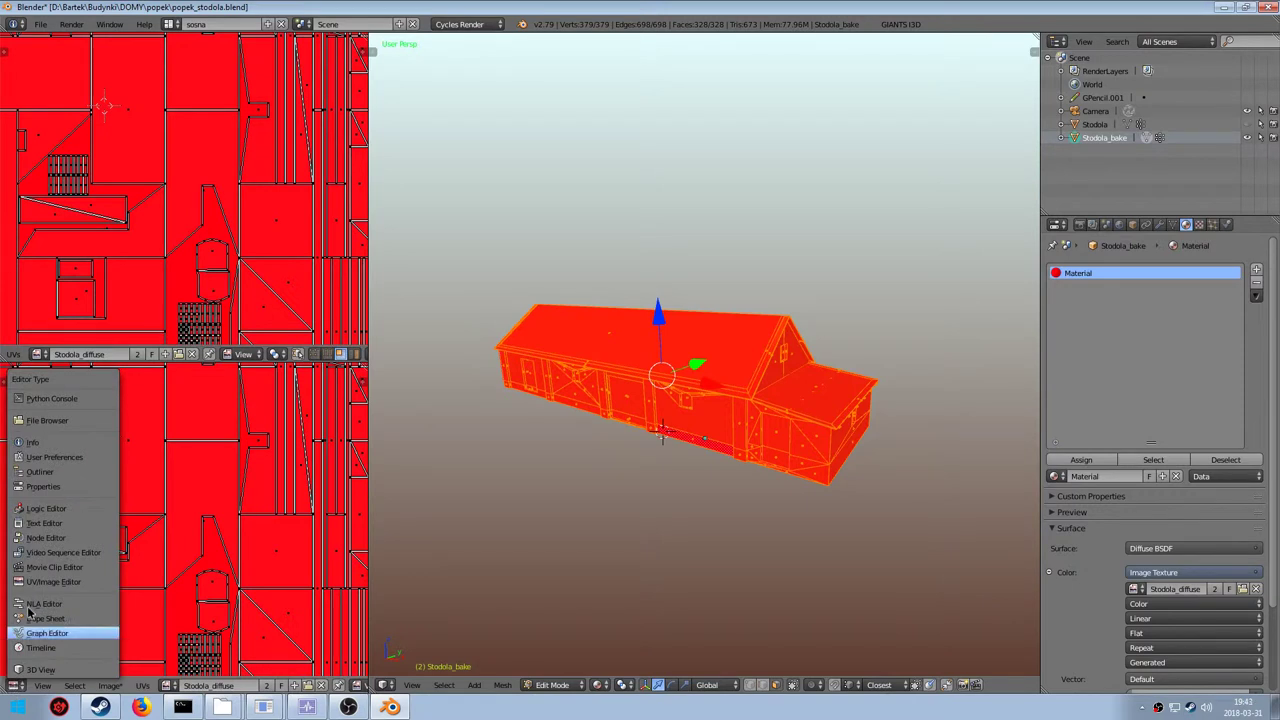
pyautogui.click(38, 541)
pyautogui.scroll(-1, 174, 511)
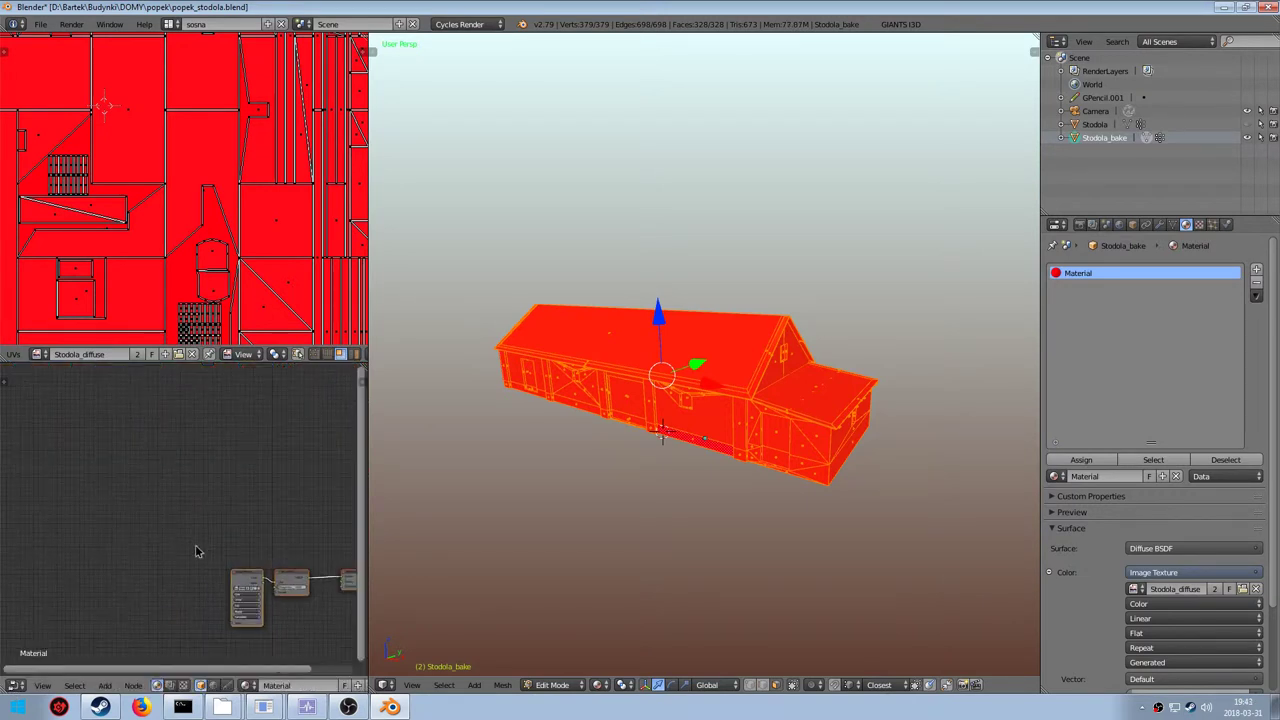
# Widen the Image Texture node so its full image name is readable, leaving that node selected
pyautogui.moveTo(283, 569); pyautogui.dragTo(166, 494, button='middle')
pyautogui.scroll(4, 202, 506)
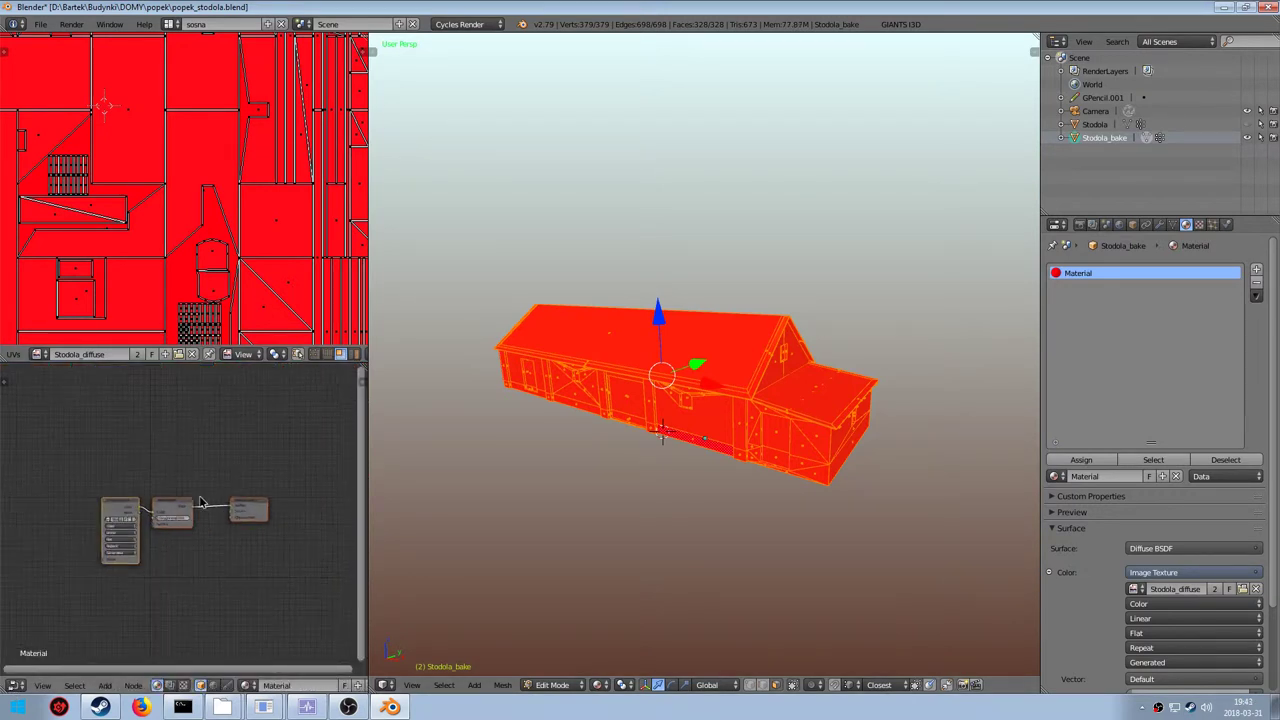
pyautogui.scroll(4, 204, 550)
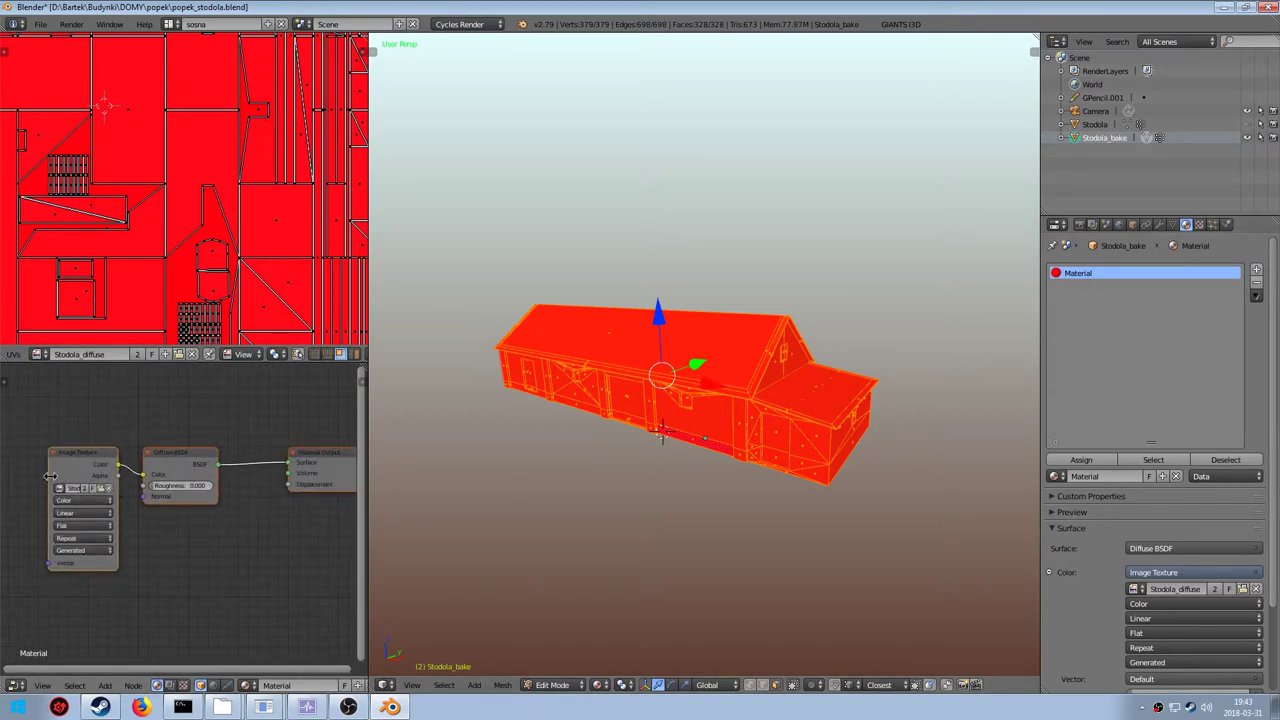
pyautogui.moveTo(50, 478); pyautogui.dragTo(2, 483)
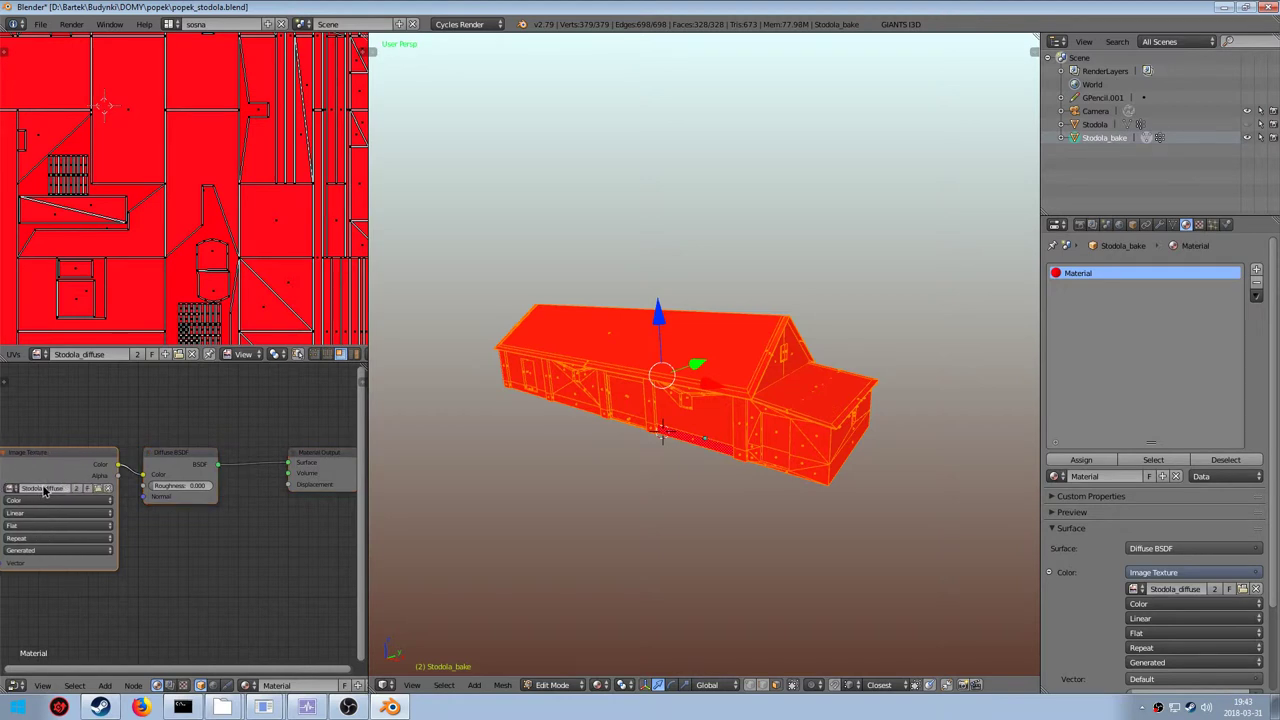
pyautogui.moveTo(42, 480); pyautogui.dragTo(71, 479, button='middle')
pyautogui.moveTo(86, 458); pyautogui.dragTo(82, 456)
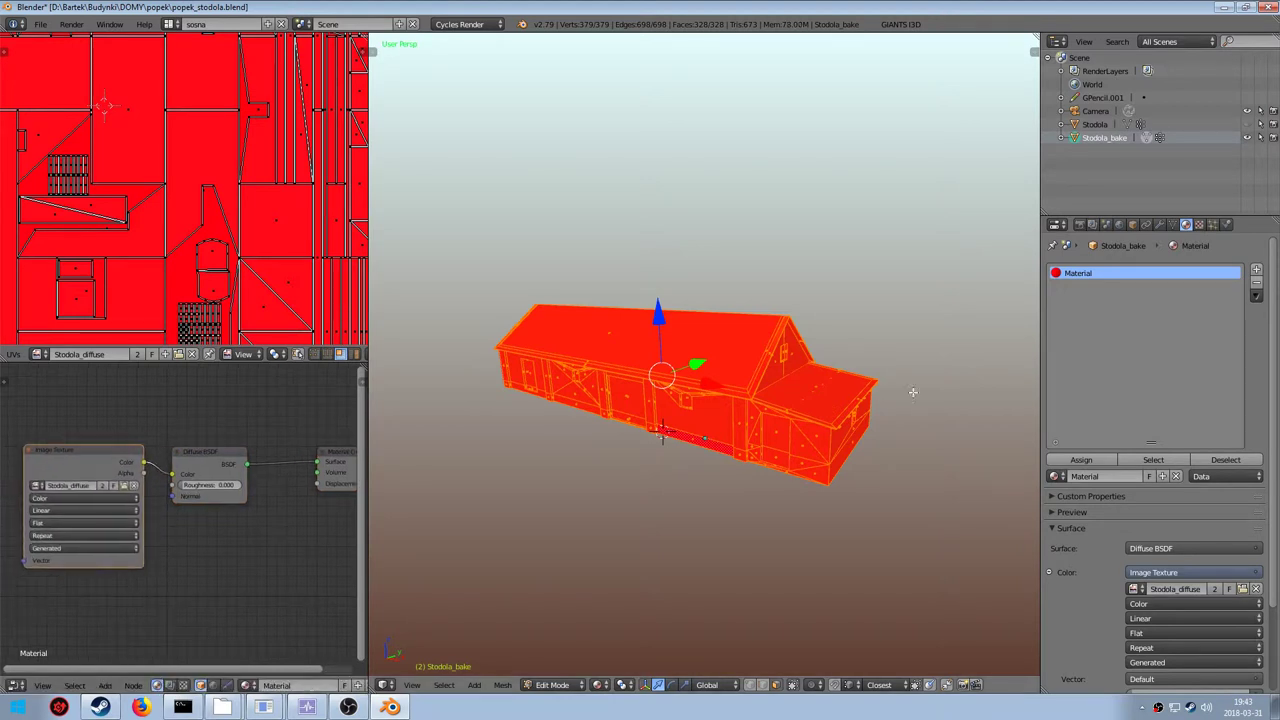
# Unhide Stodola, switch to Object Mode and select Stodola together with Stodola_bake as the active object
pyautogui.scroll(1, 752, 356)
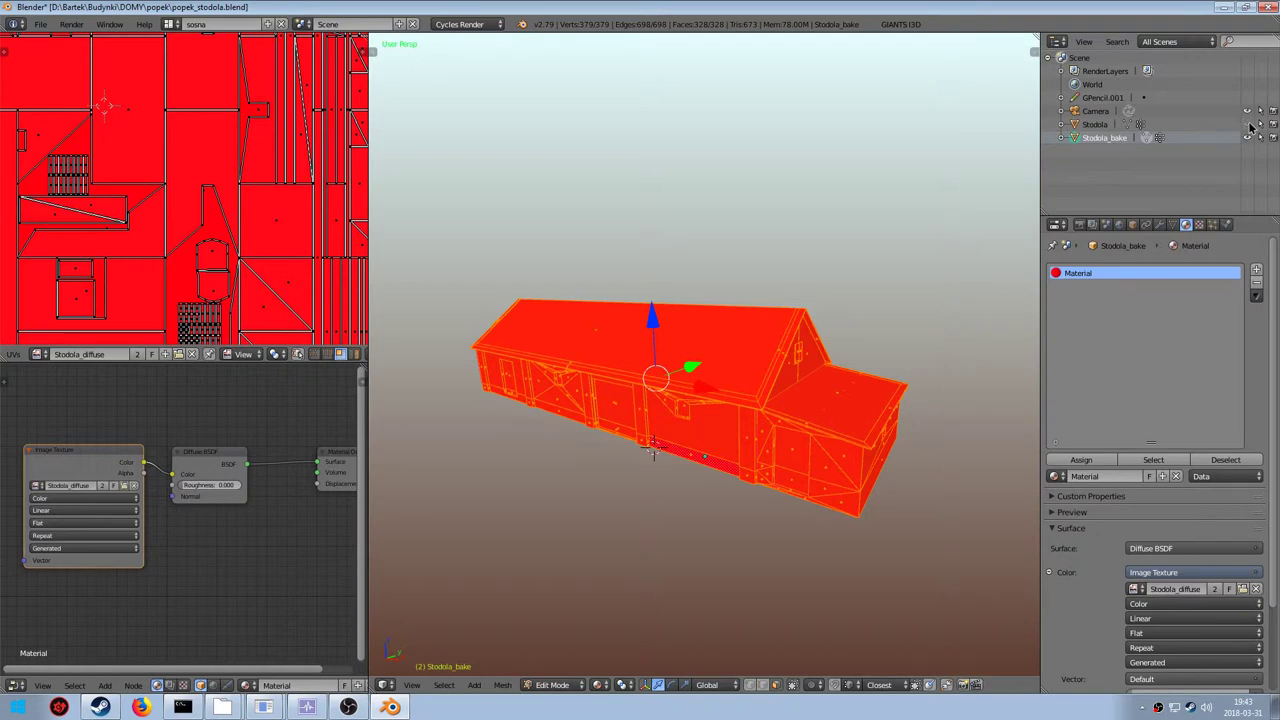
pyautogui.press('Tab')
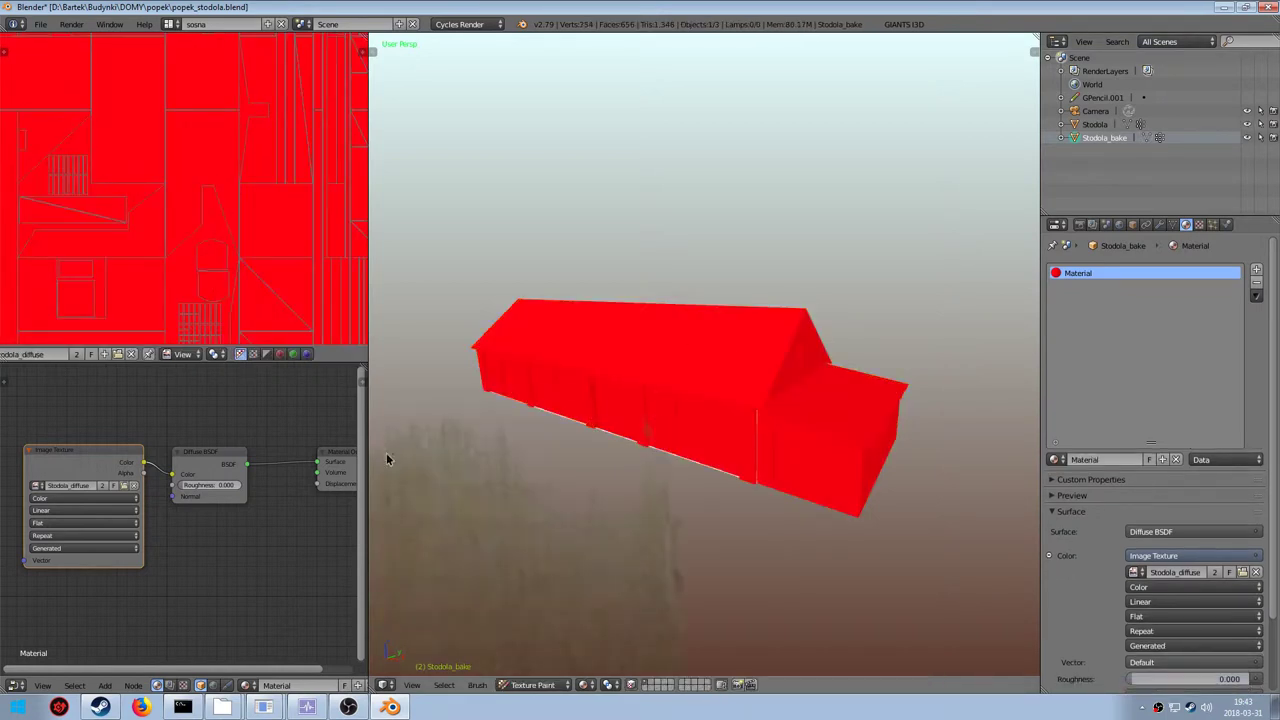
pyautogui.click(535, 688)
pyautogui.click(543, 674)
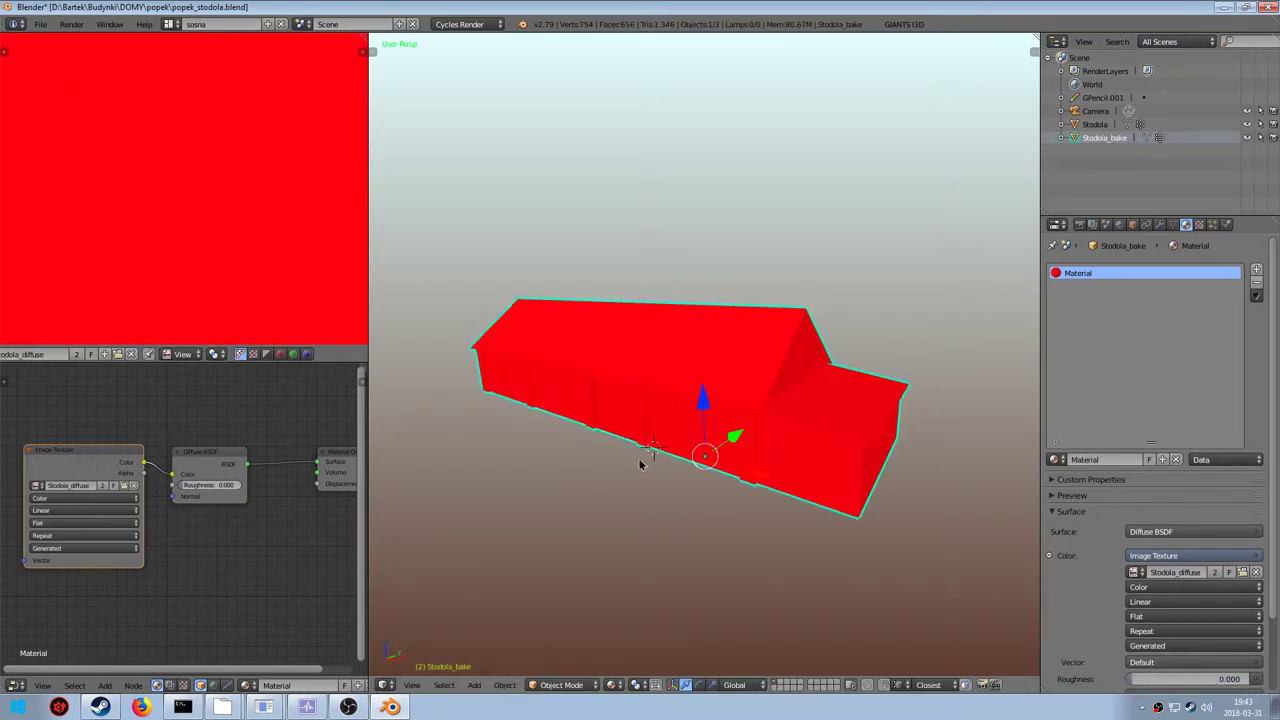
pyautogui.rightClick(652, 368)
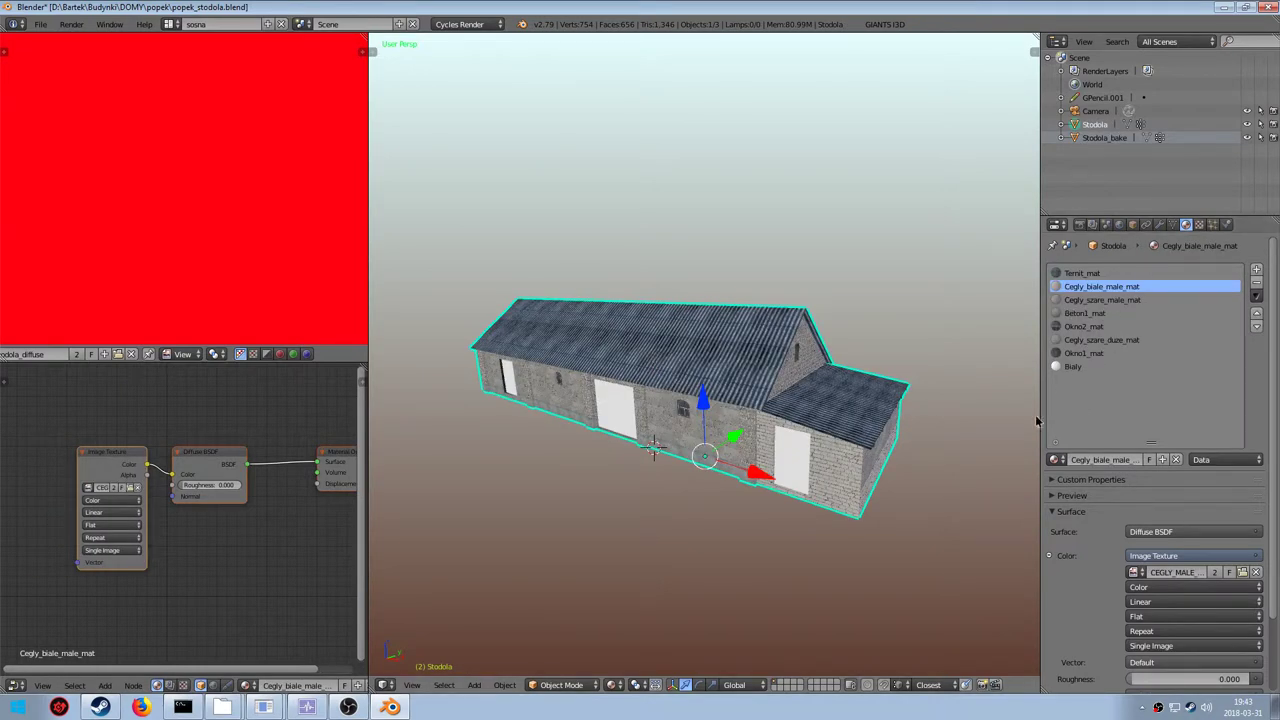
pyautogui.keyDown('shift'); pyautogui.rightClick(690, 375); pyautogui.keyUp('shift')
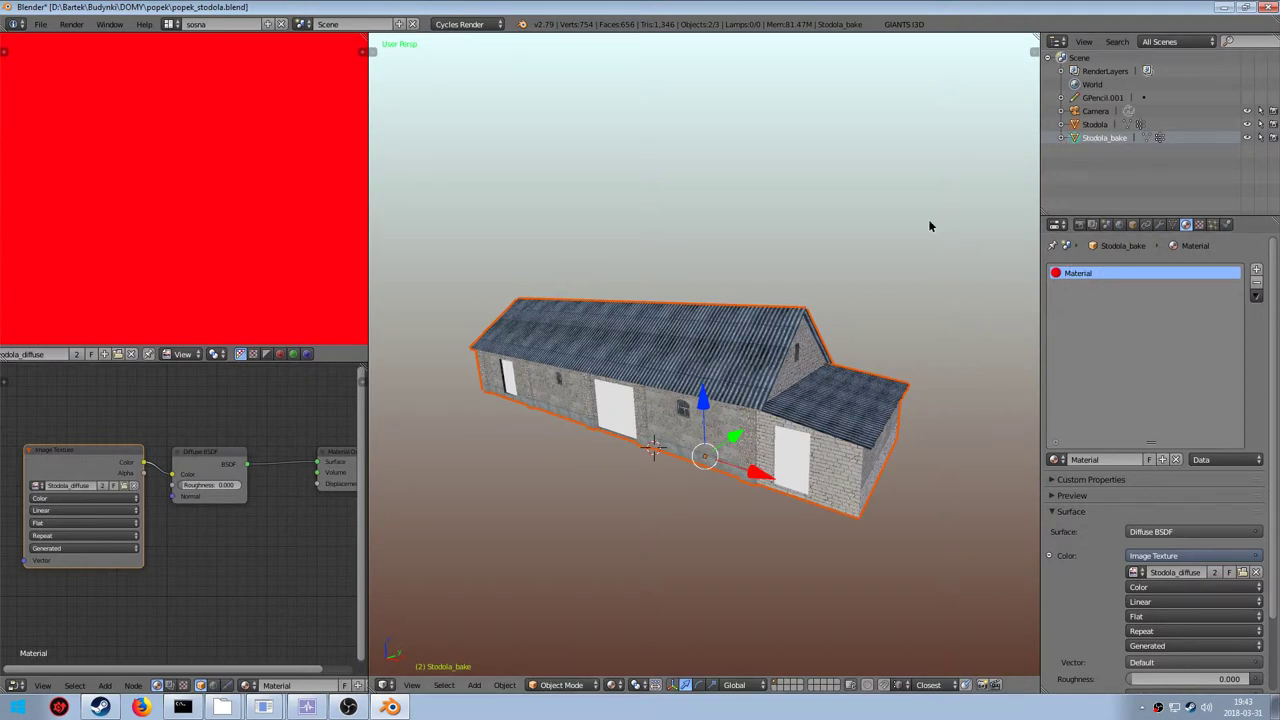
# Open the render settings and collapse the Performance, Film, Light Paths and Sampling sections above the bake options
pyautogui.click(1079, 224)
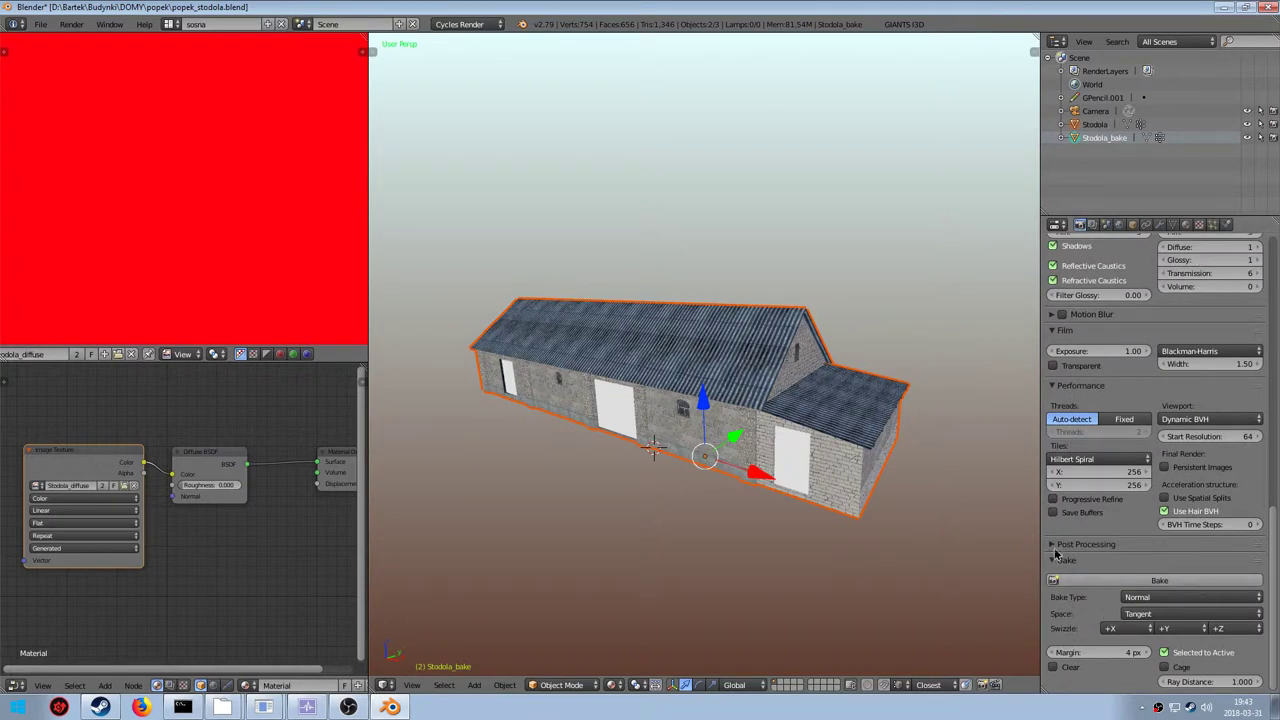
pyautogui.click(1055, 388)
pyautogui.click(1056, 332)
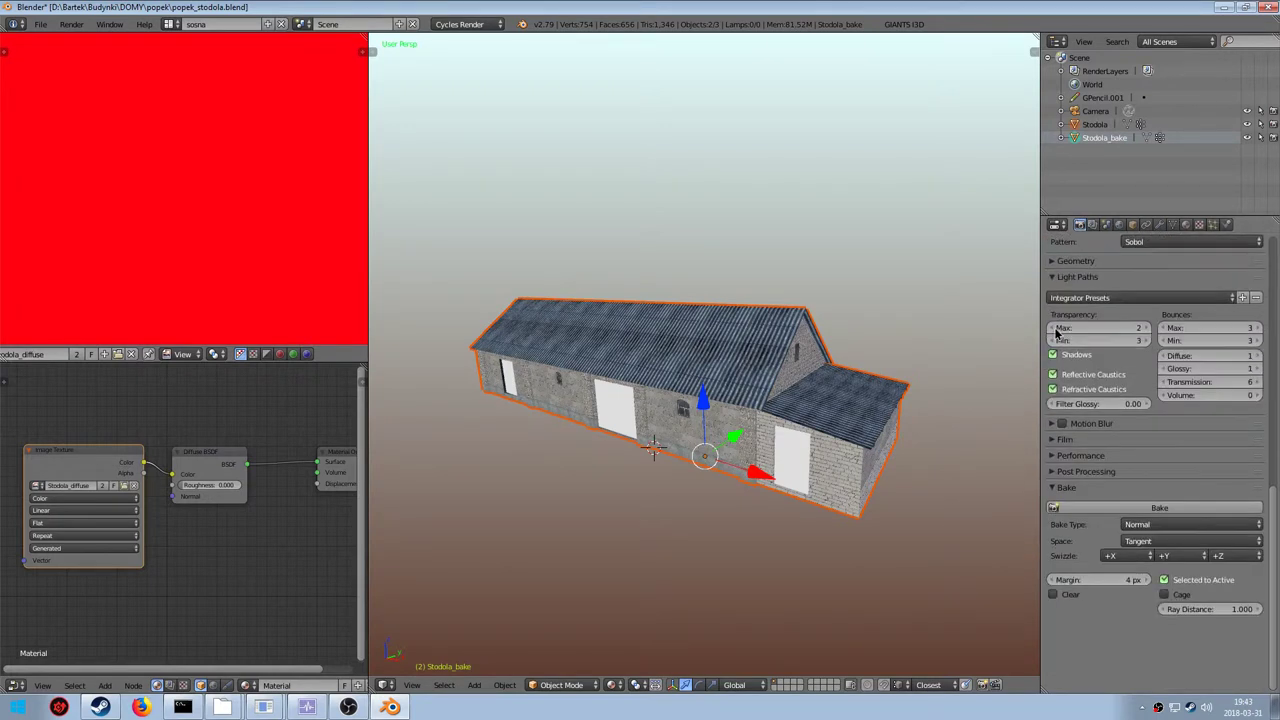
pyautogui.click(1053, 277)
pyautogui.click(1052, 299)
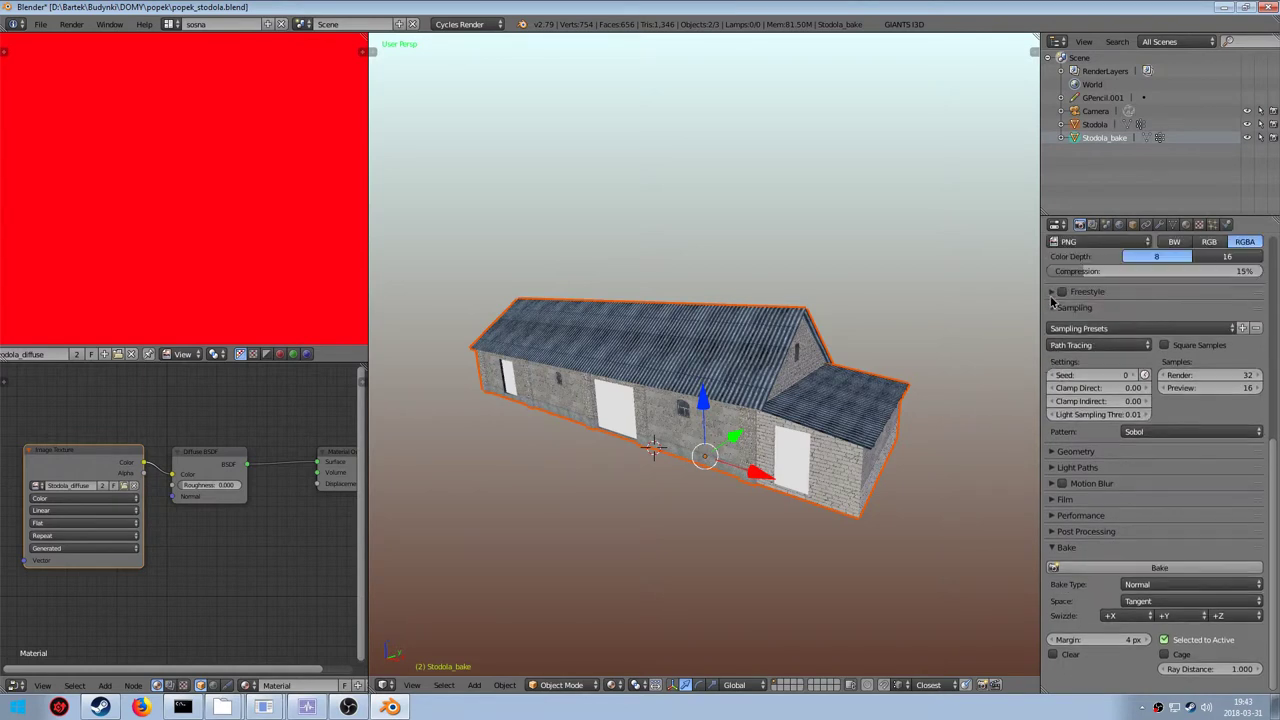
pyautogui.click(1053, 306)
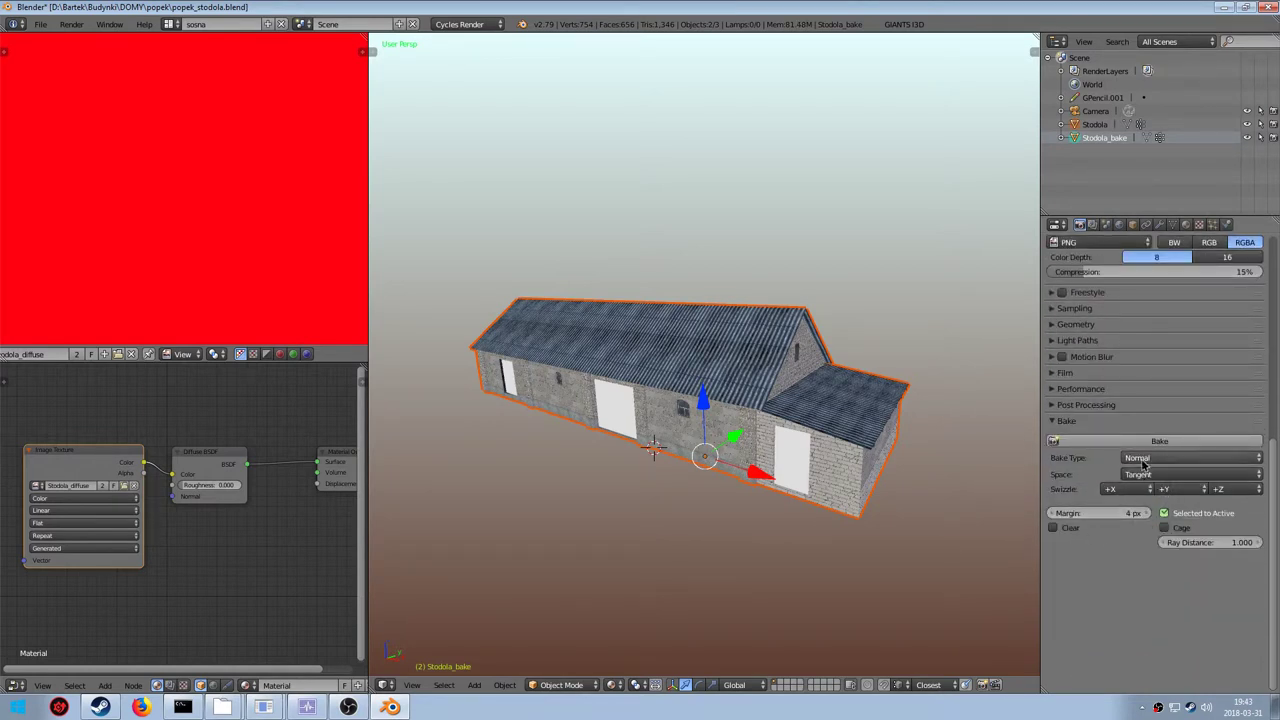
# Set the bake type to Diffuse, and switch Selected to Active off and back on
pyautogui.click(1142, 462)
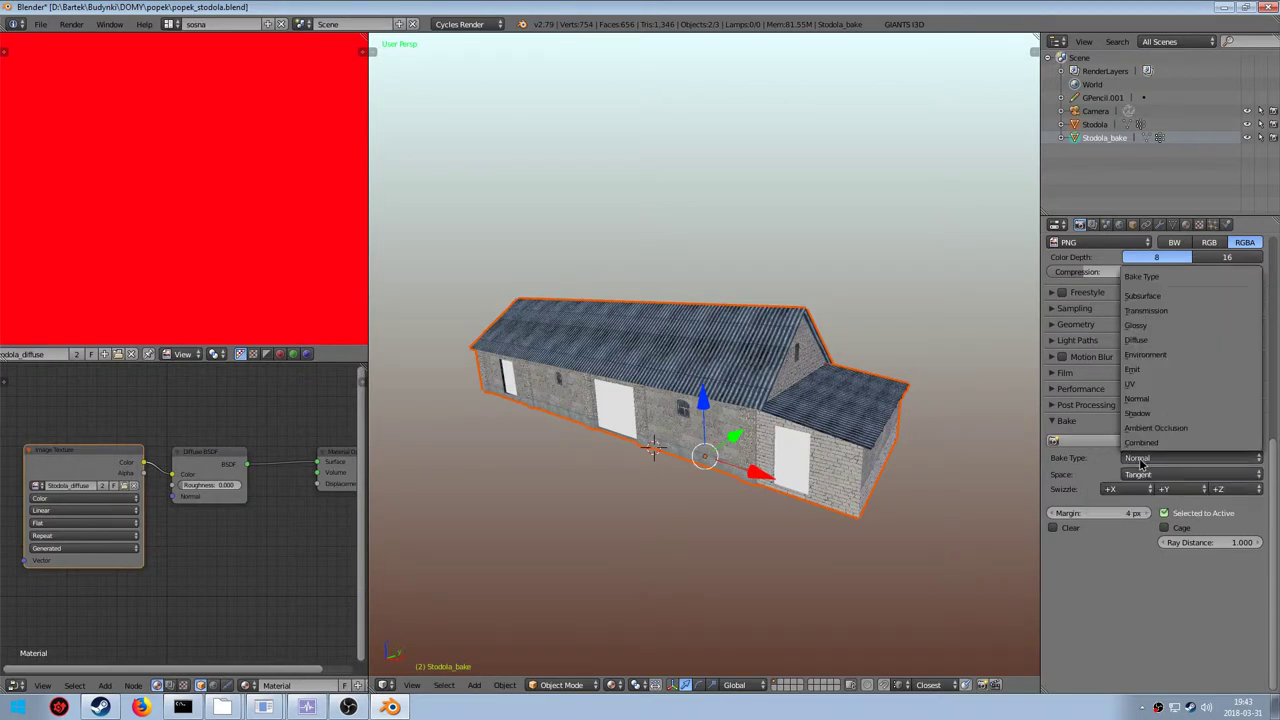
pyautogui.click(1145, 342)
pyautogui.moveTo(689, 411); pyautogui.dragTo(588, 369, button='middle')
pyautogui.scroll(5, 693, 371)
pyautogui.moveTo(980, 486); pyautogui.dragTo(796, 426, button='middle')
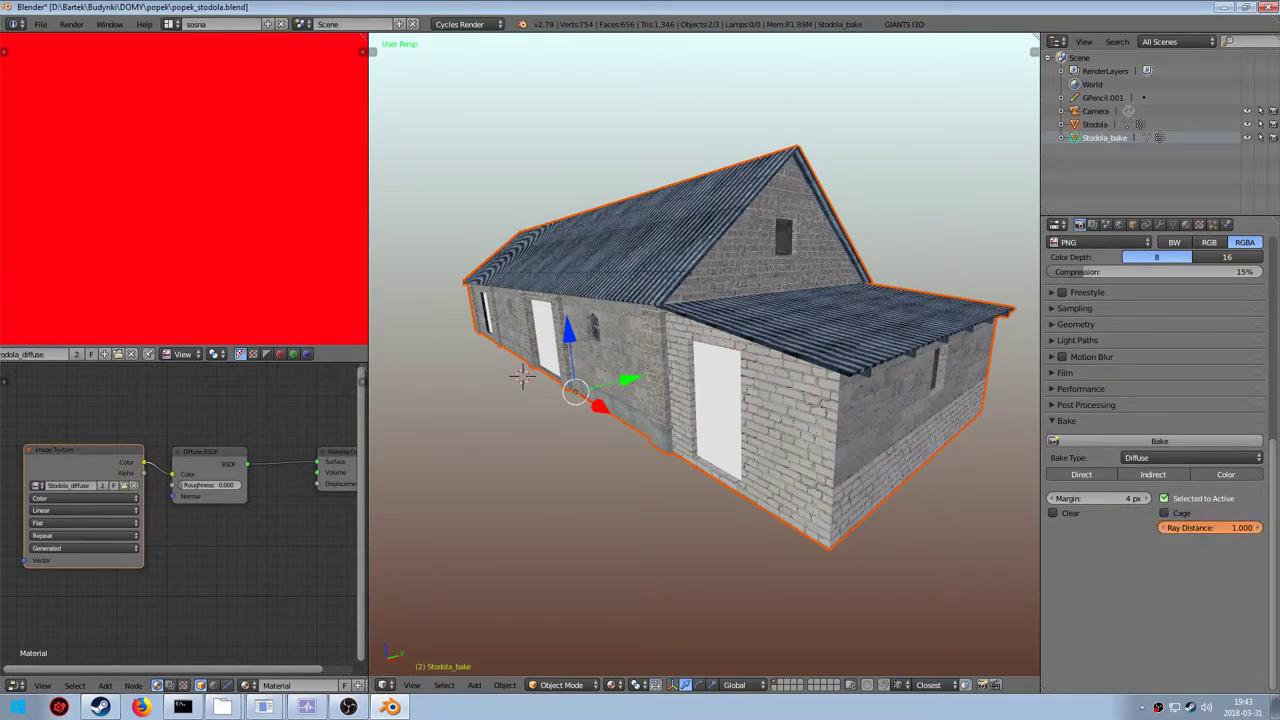
pyautogui.click(1164, 499)
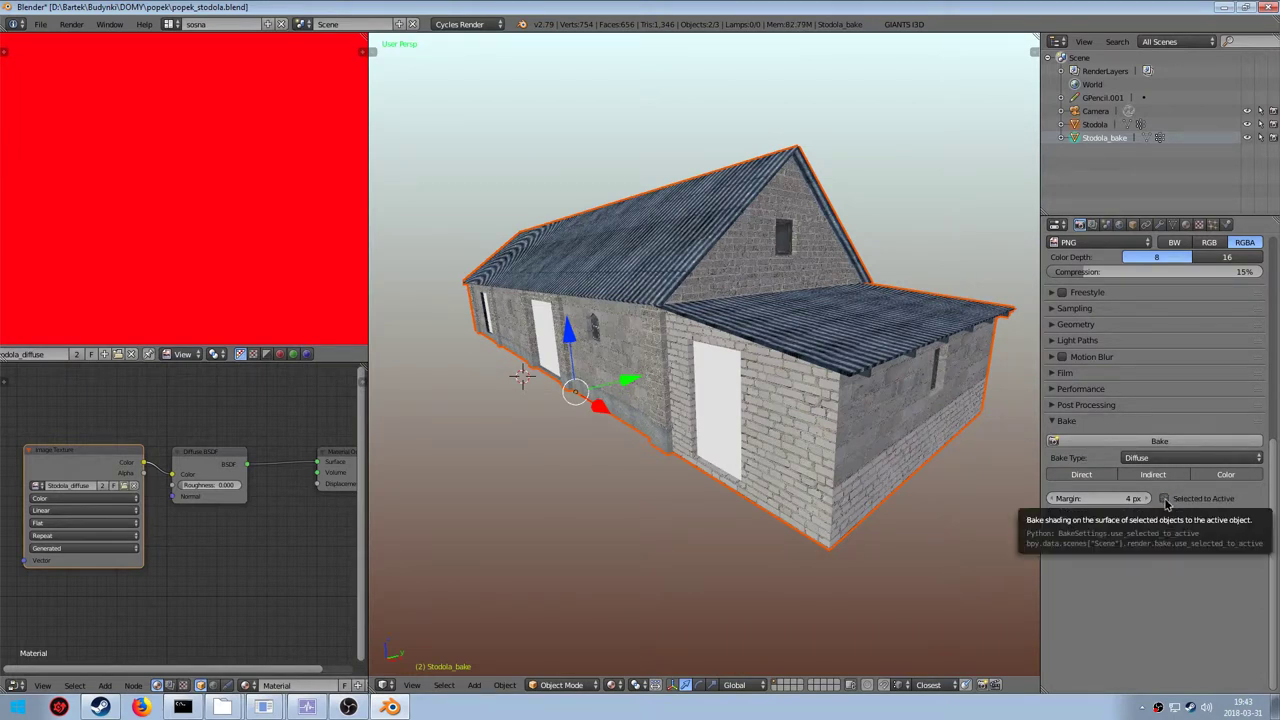
pyautogui.click(1165, 500)
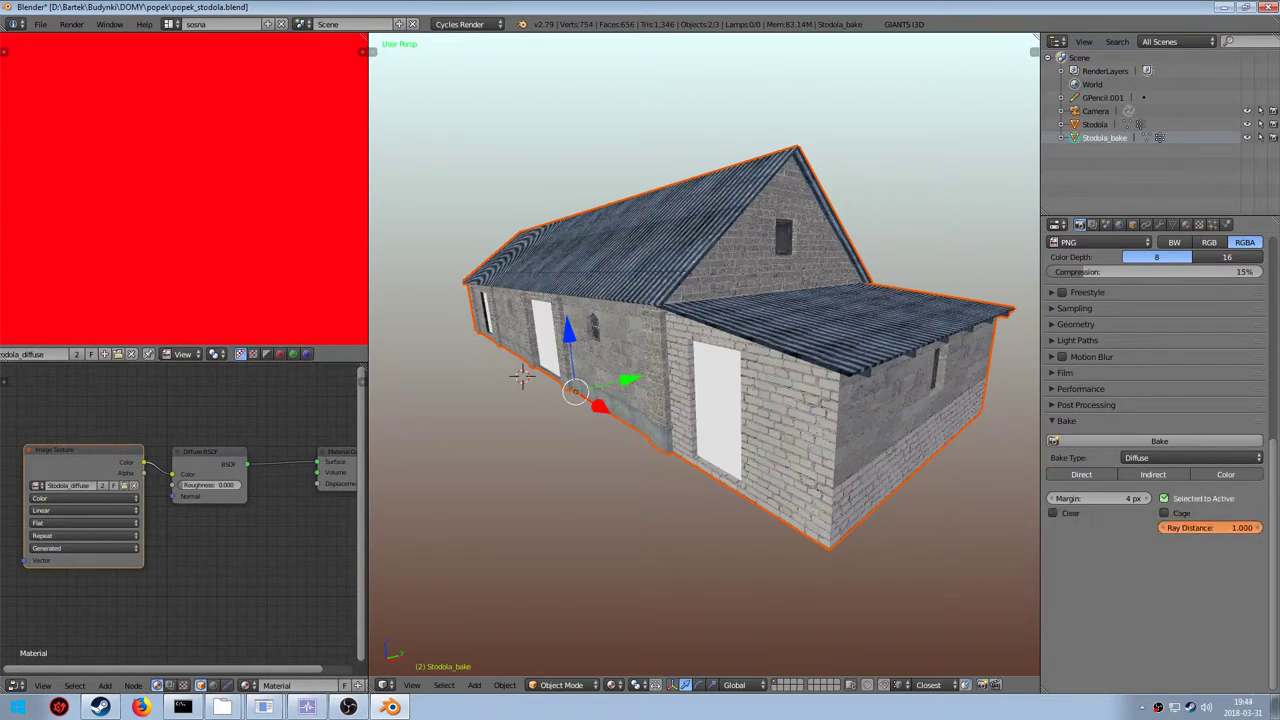
# Shift the Image Texture node slightly, show the whole Stodola_diffuse image, and bake the Diffuse pass from Stodola onto Stodola_bake
pyautogui.scroll(-3, 620, 388)
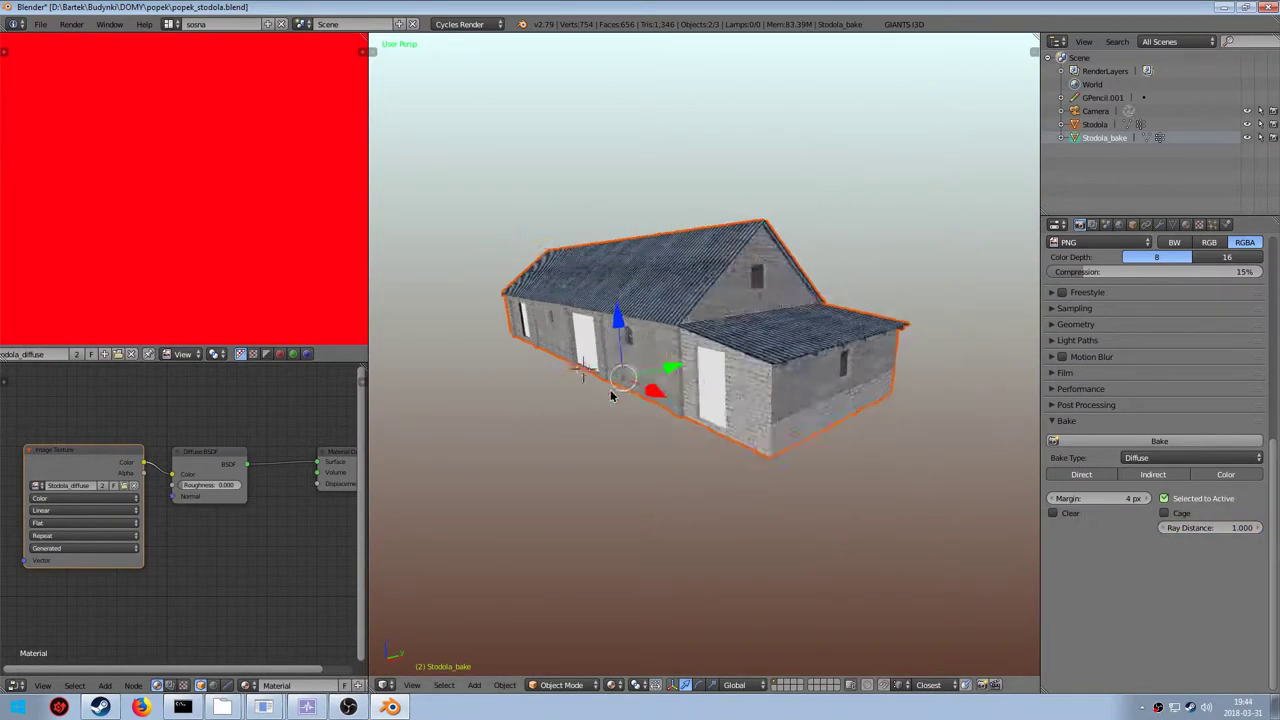
pyautogui.moveTo(676, 350); pyautogui.dragTo(655, 398, button='middle')
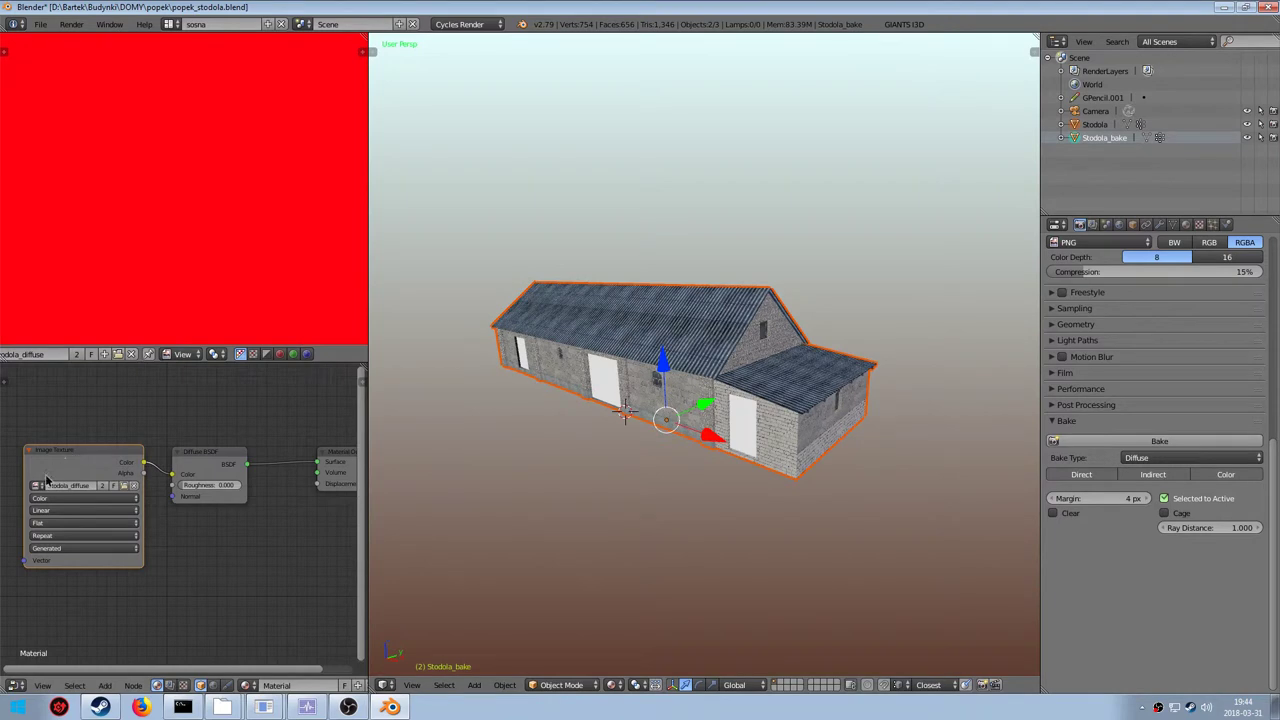
pyautogui.moveTo(118, 480); pyautogui.dragTo(106, 479)
pyautogui.scroll(-2, 163, 271)
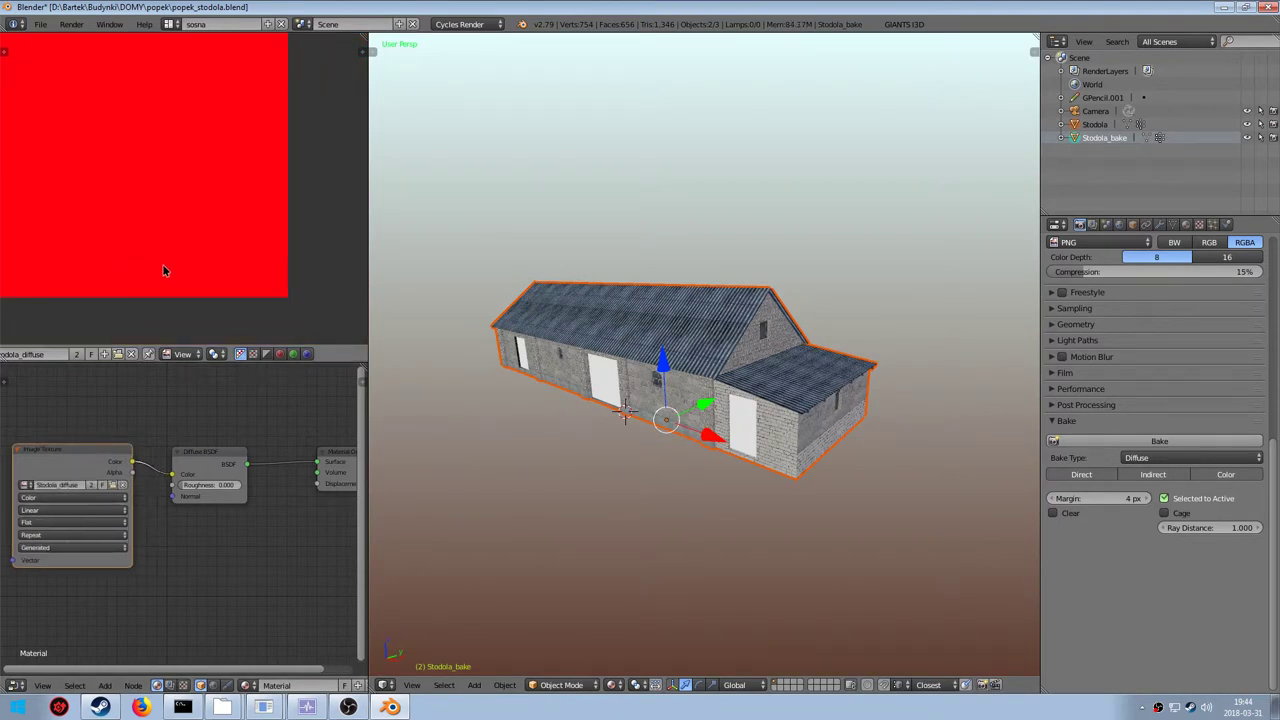
pyautogui.scroll(-3, 117, 243)
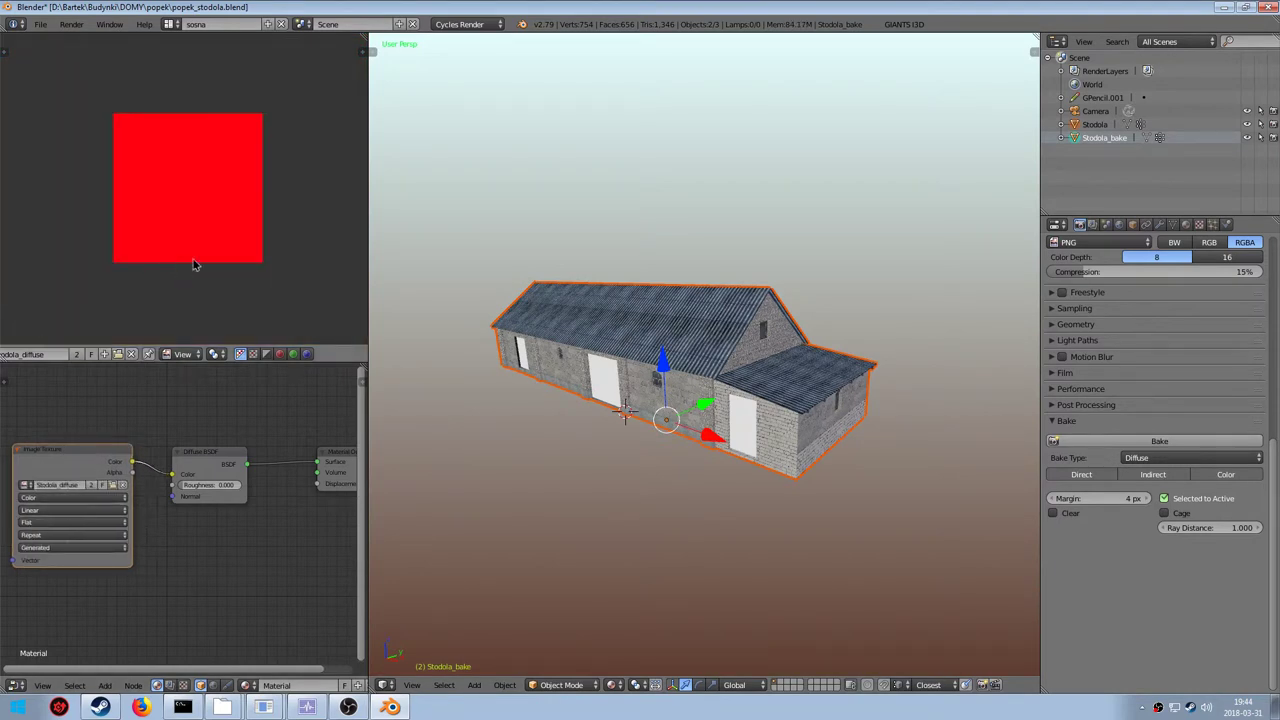
pyautogui.click(1110, 442)
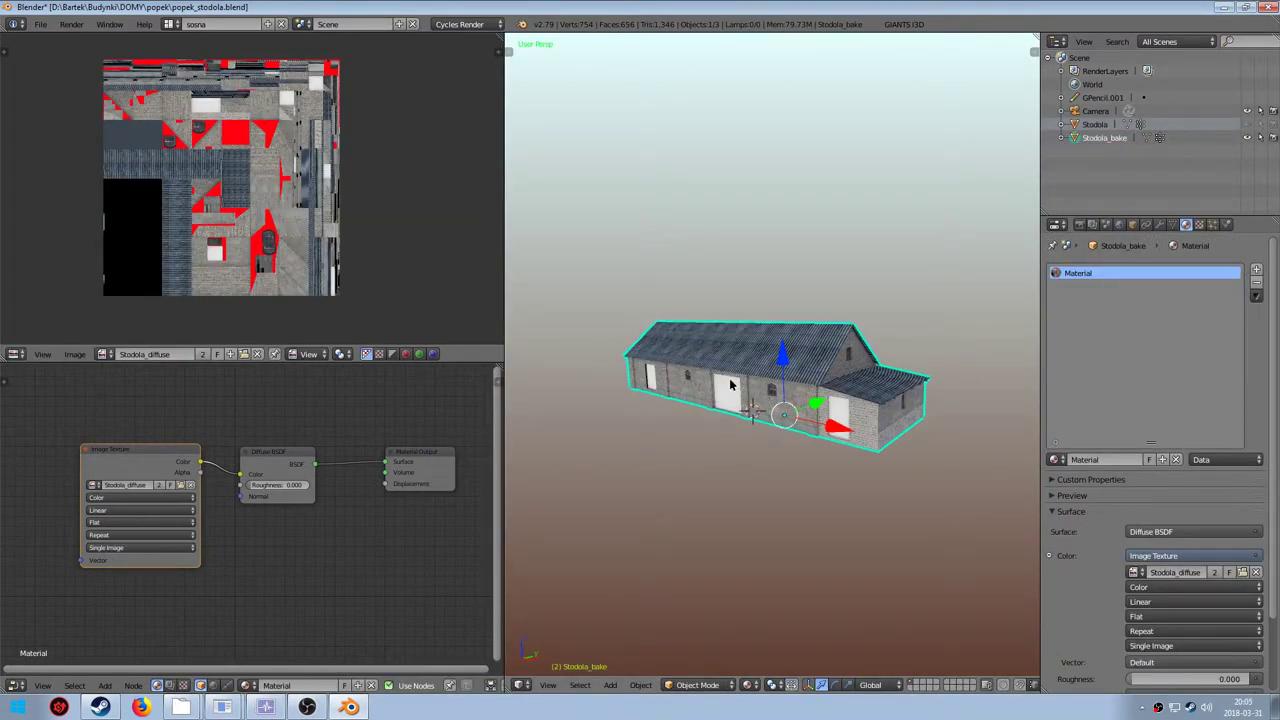
# Examine the baked Stodola_diffuse texture up close, checking the roof, wall and window islands
pyautogui.scroll(4, 222, 191)
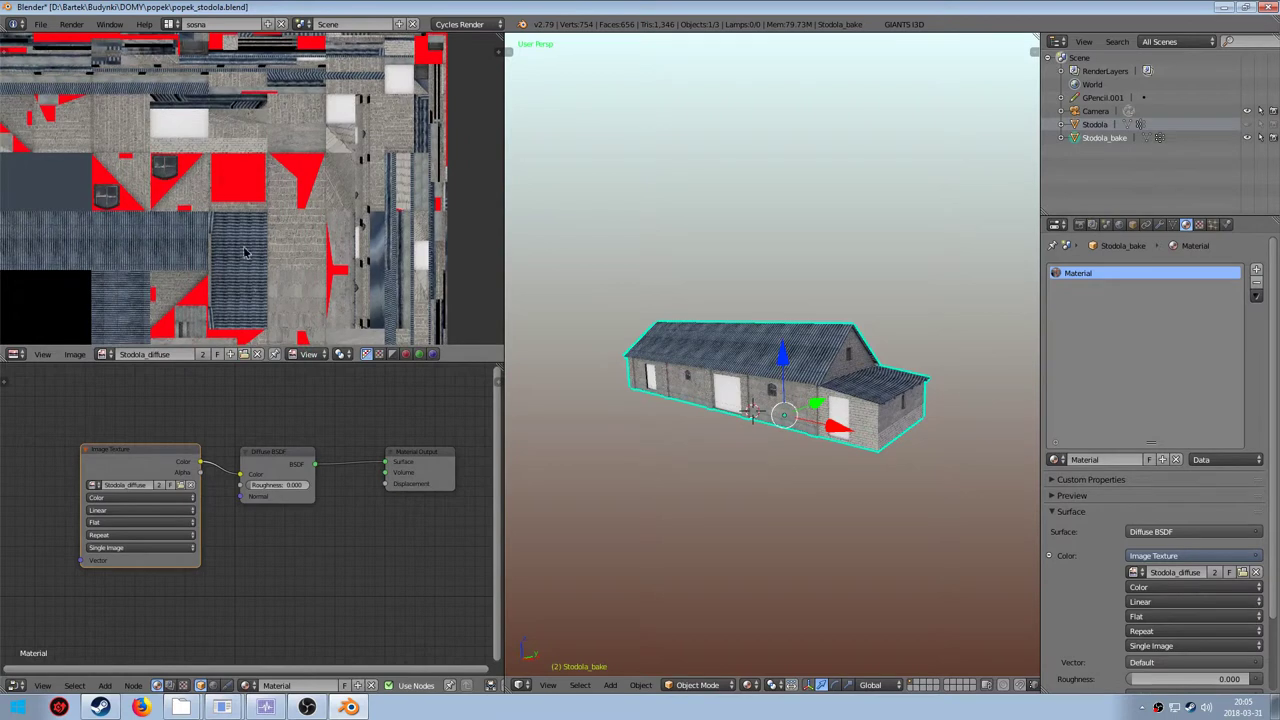
pyautogui.moveTo(222, 191); pyautogui.dragTo(291, 200, button='middle')
pyautogui.scroll(-2, 268, 149)
pyautogui.moveTo(279, 137); pyautogui.dragTo(291, 192, button='middle')
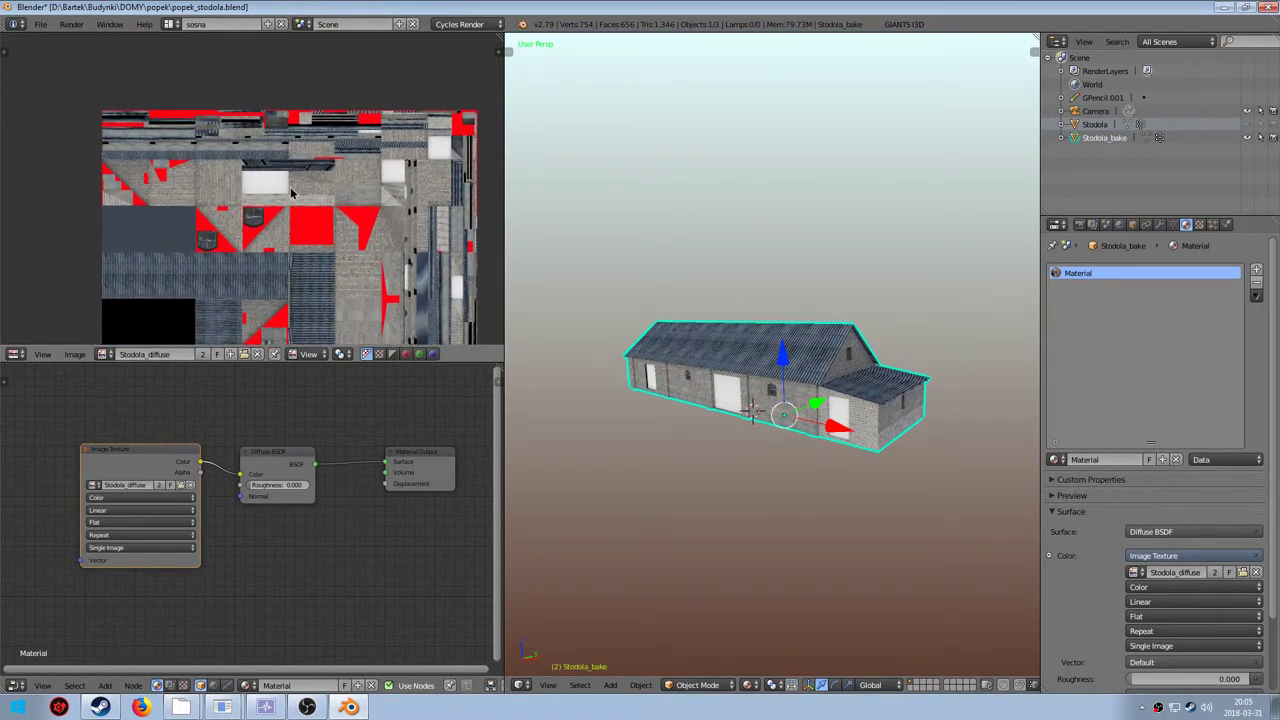
pyautogui.scroll(2, 320, 122)
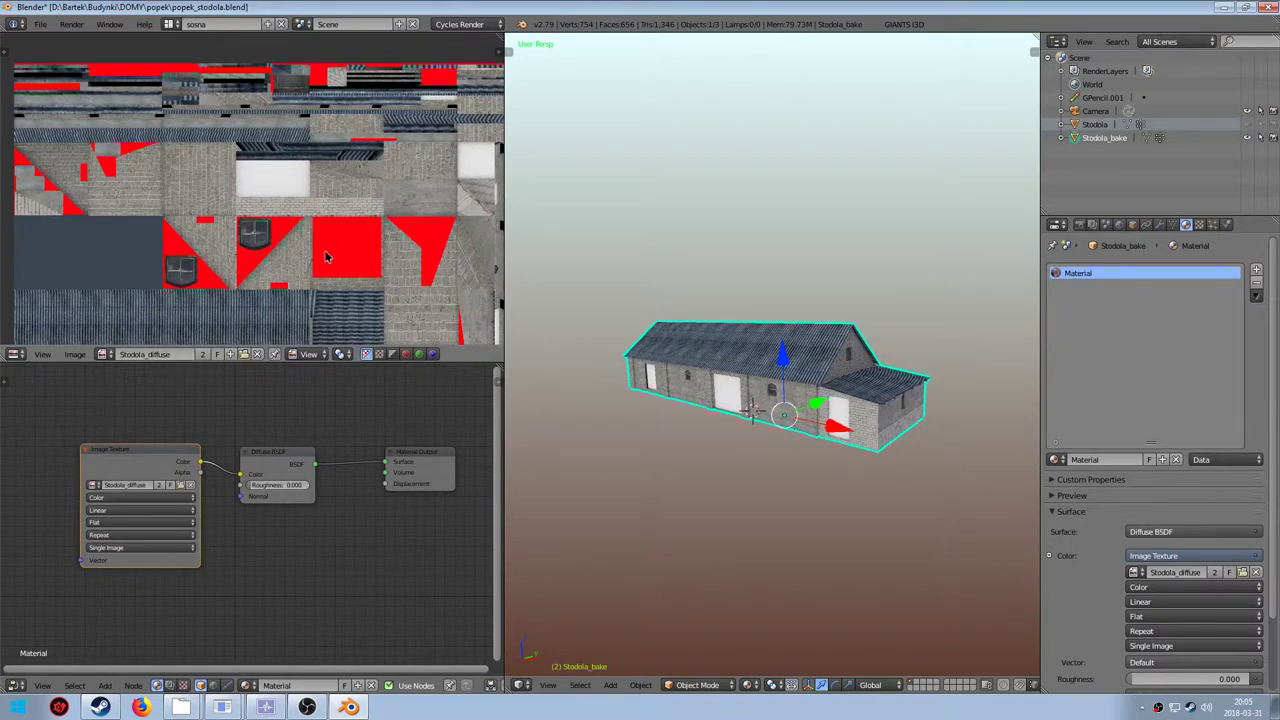
pyautogui.moveTo(198, 172); pyautogui.dragTo(319, 159, button='middle')
pyautogui.scroll(-2, 312, 190)
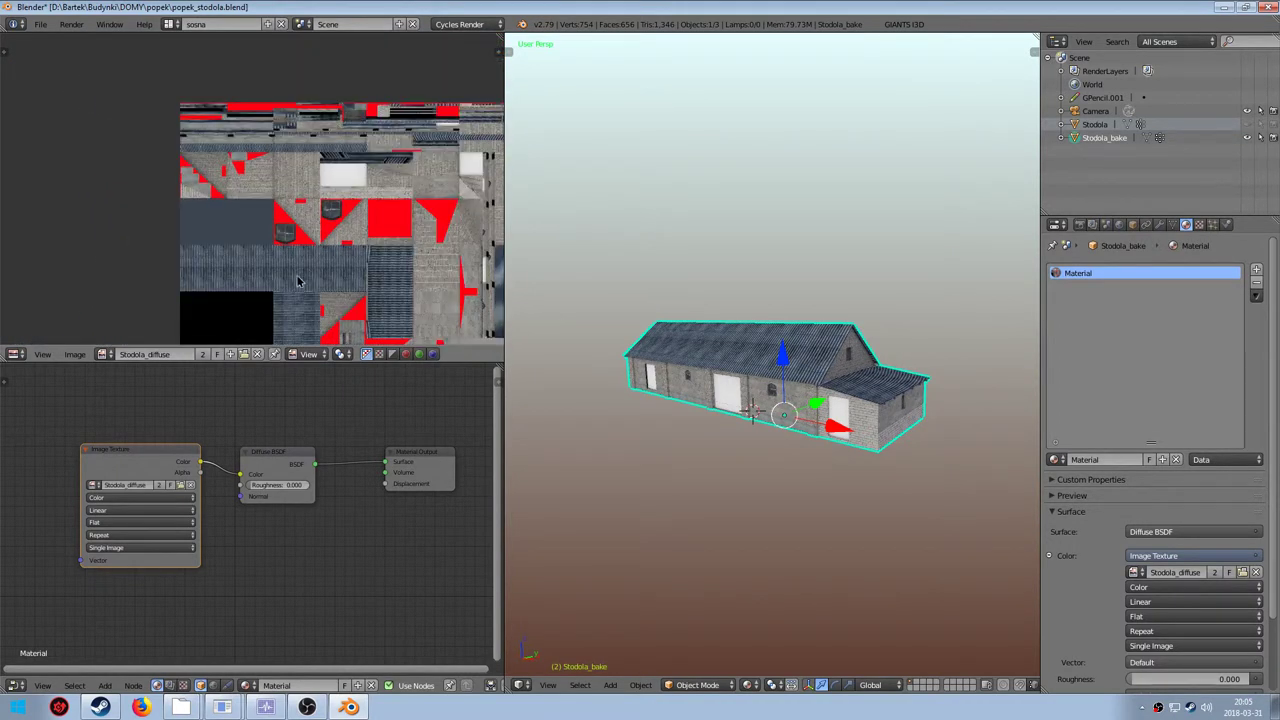
pyautogui.moveTo(298, 278); pyautogui.dragTo(272, 154, button='middle')
pyautogui.scroll(1, 201, 235)
# Inspect the baked diffuse texture on Stodola_bake's roof and walls, walking through the scene and viewing the barn from several distances
pyautogui.hotkey('shift', 'f')
pyautogui.press('w')
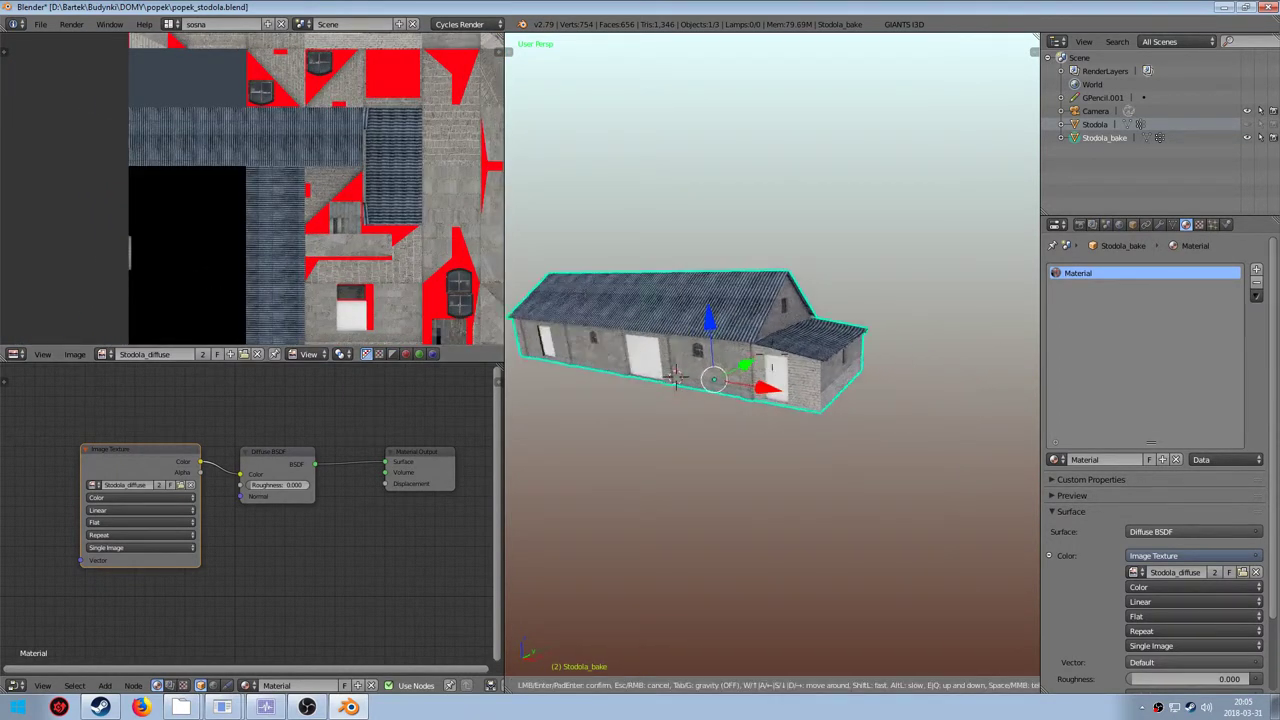
pyautogui.press('w')
pyautogui.press('s')
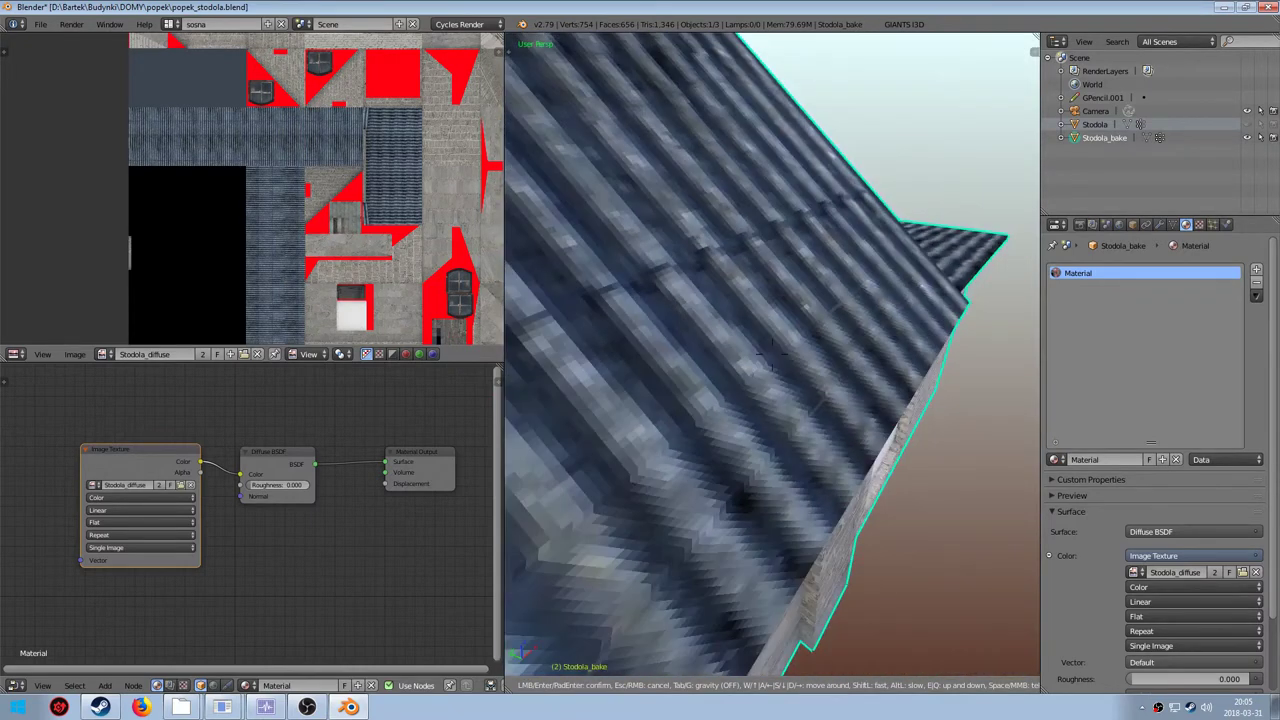
pyautogui.click(773, 354)
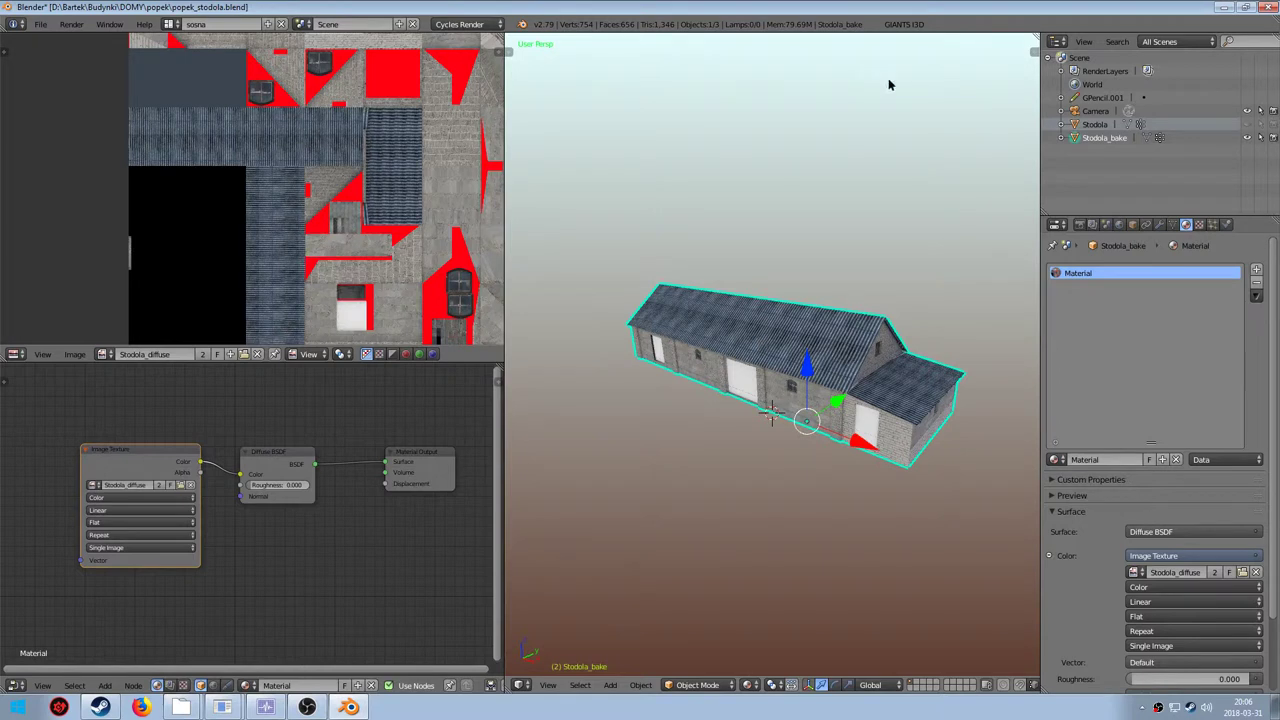
pyautogui.scroll(5, 798, 312)
pyautogui.moveTo(749, 414)
pyautogui.mouseDown(button='middle')
pyautogui.moveTo(766, 376)
pyautogui.moveTo(757, 391)
pyautogui.mouseUp(button='middle')
pyautogui.scroll(5, 762, 373)
pyautogui.scroll(-9, 742, 337)
pyautogui.moveTo(720, 306); pyautogui.dragTo(732, 325, button='middle')
pyautogui.scroll(3, 712, 380)
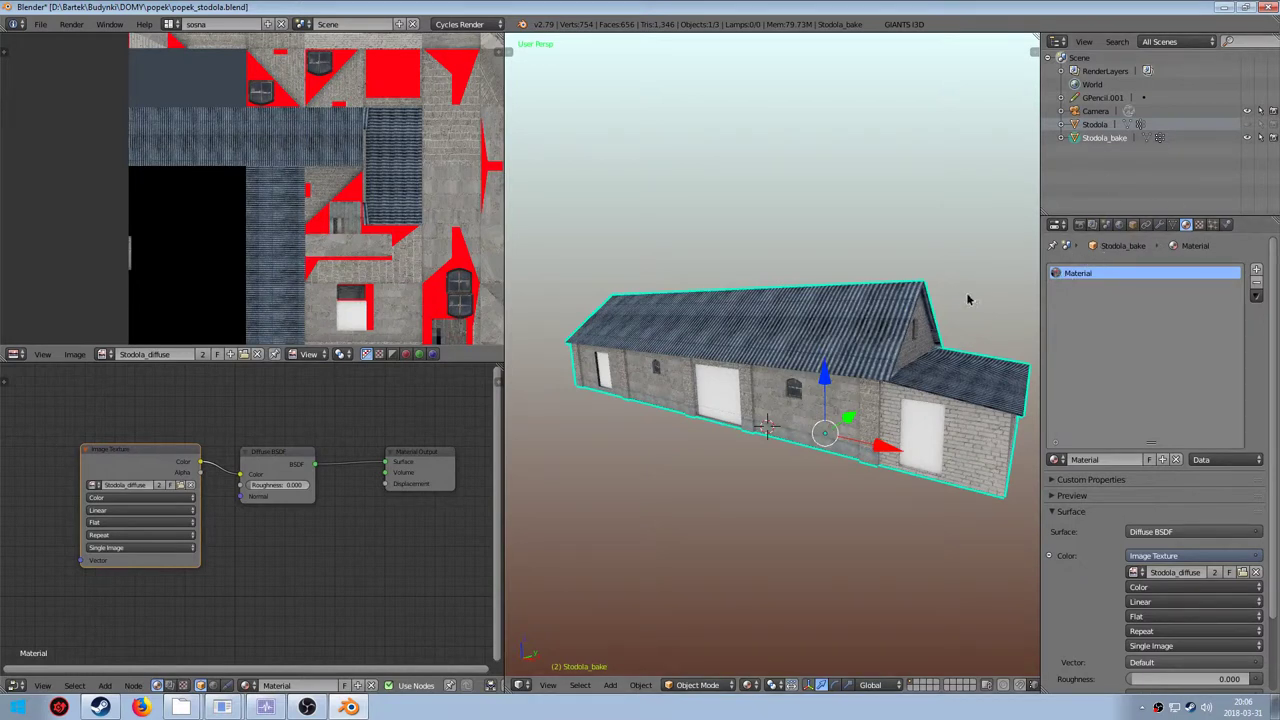
# Create a new 2048 × 2048 px image named Stodaola_AO with a black fill colour and alpha 0
pyautogui.click(230, 355)
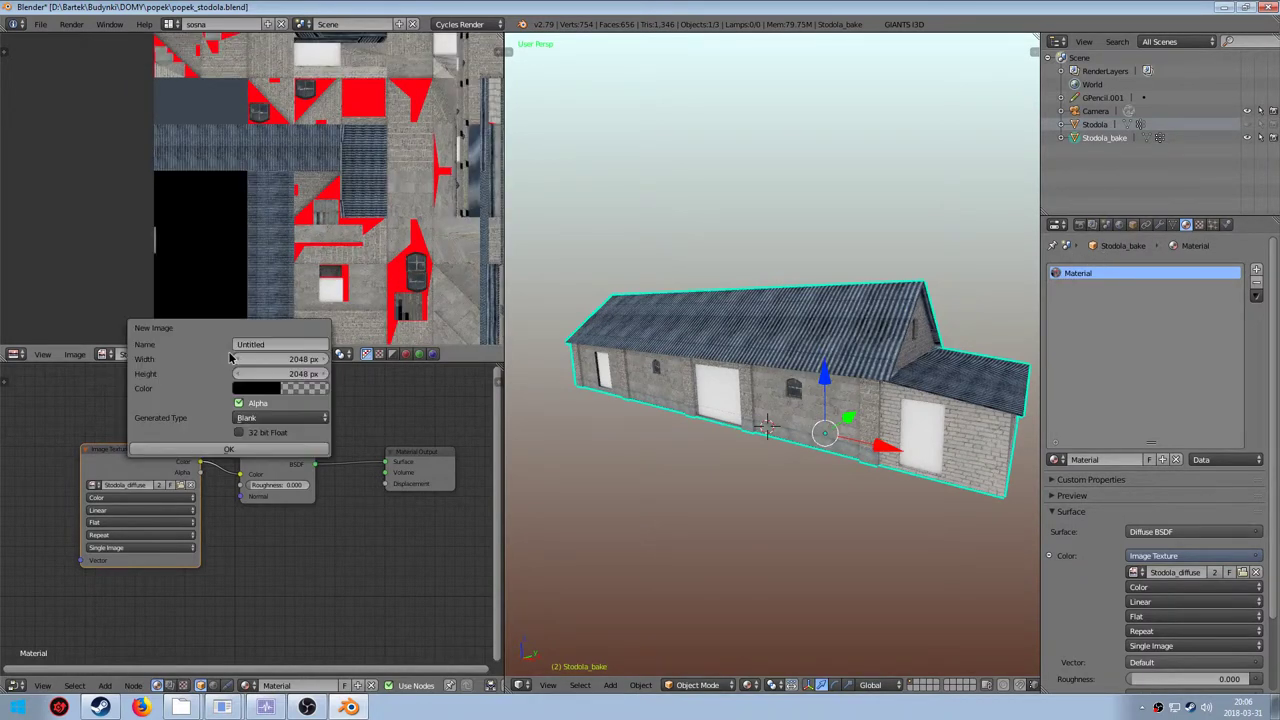
pyautogui.click(275, 345)
pyautogui.write('s')
pyautogui.press('Return')
pyautogui.click(291, 390)
pyautogui.moveTo(264, 329)
pyautogui.mouseDown()
pyautogui.moveTo(281, 329)
pyautogui.moveTo(253, 330)
pyautogui.moveTo(284, 341)
pyautogui.moveTo(256, 342)
pyautogui.moveTo(270, 367)
pyautogui.moveTo(306, 367)
pyautogui.moveTo(260, 368)
pyautogui.mouseUp()
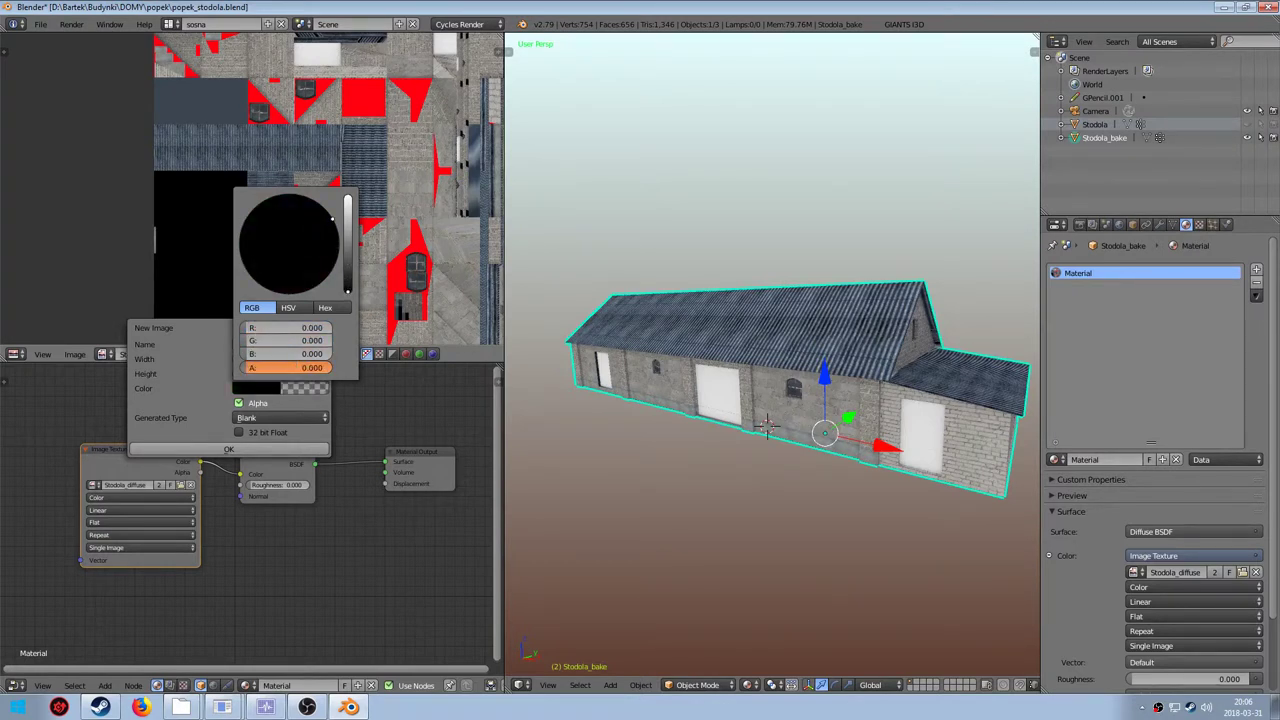
pyautogui.click(230, 452)
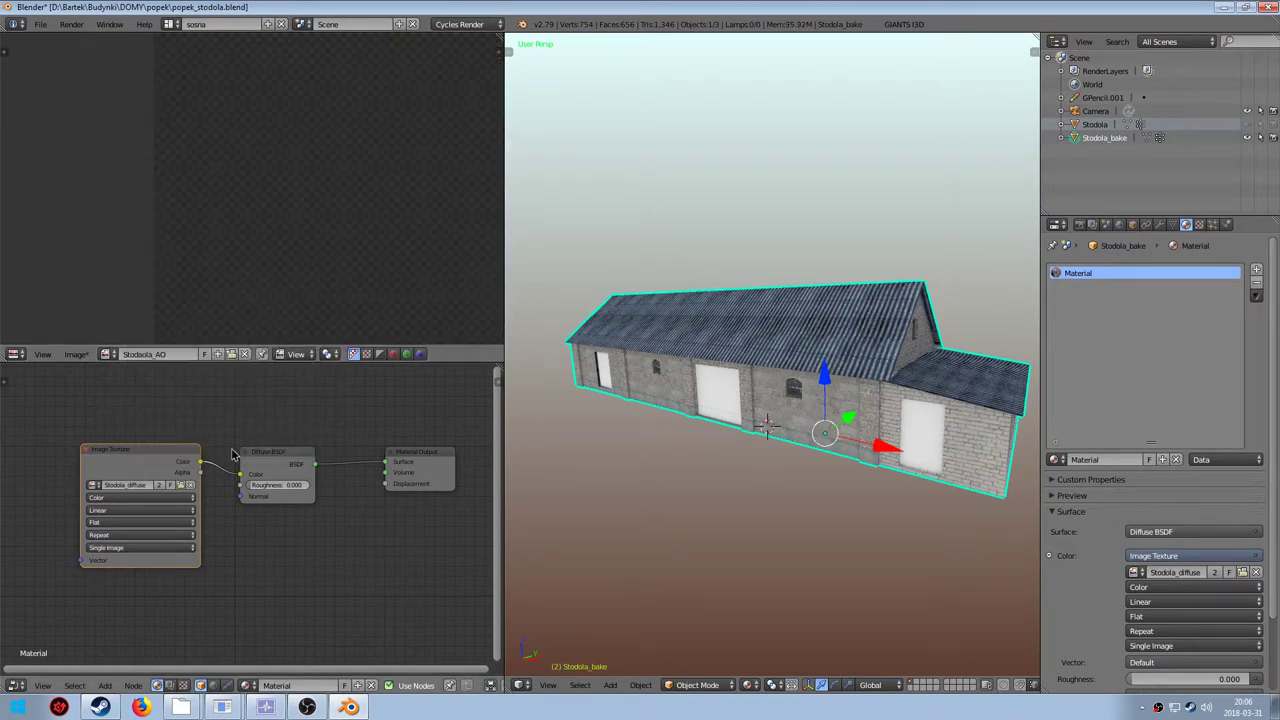
pyautogui.scroll(2, 286, 271)
pyautogui.scroll(1, 300, 270)
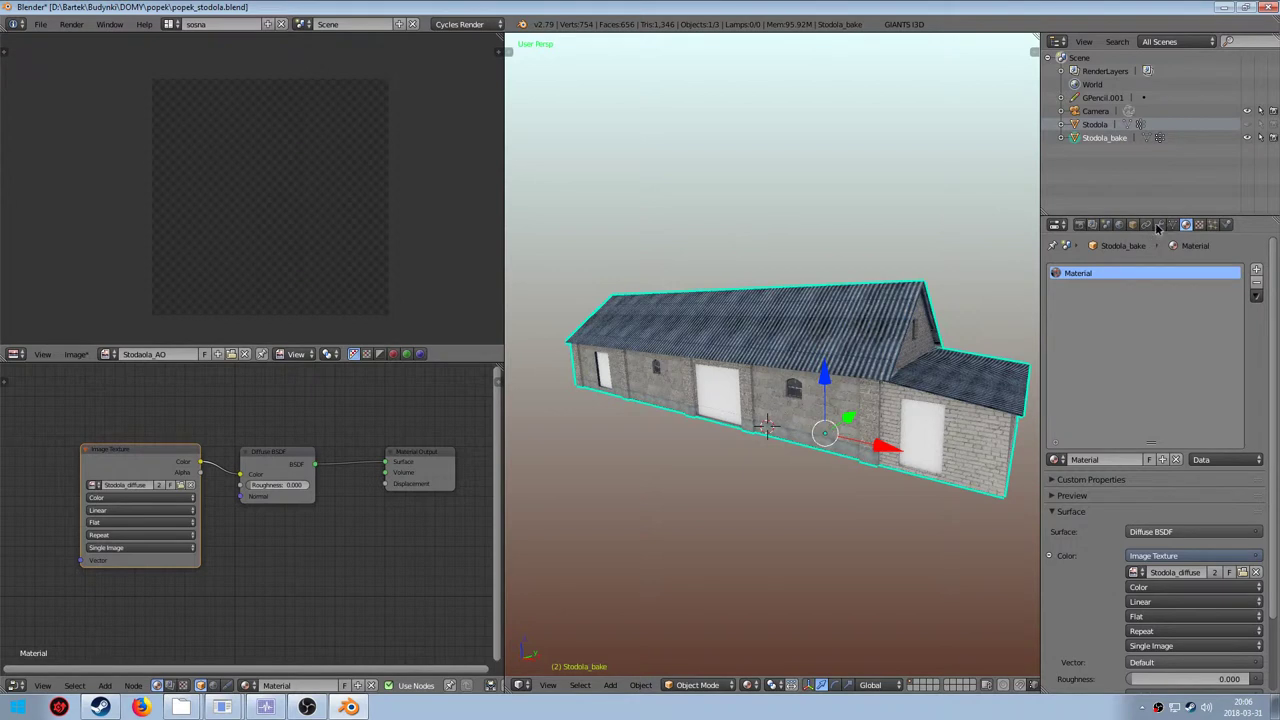
# Assign the Stodaola_AO image to the Image Texture of Stodola_bake's material in place of the diffuse bake
pyautogui.scroll(1, 878, 334)
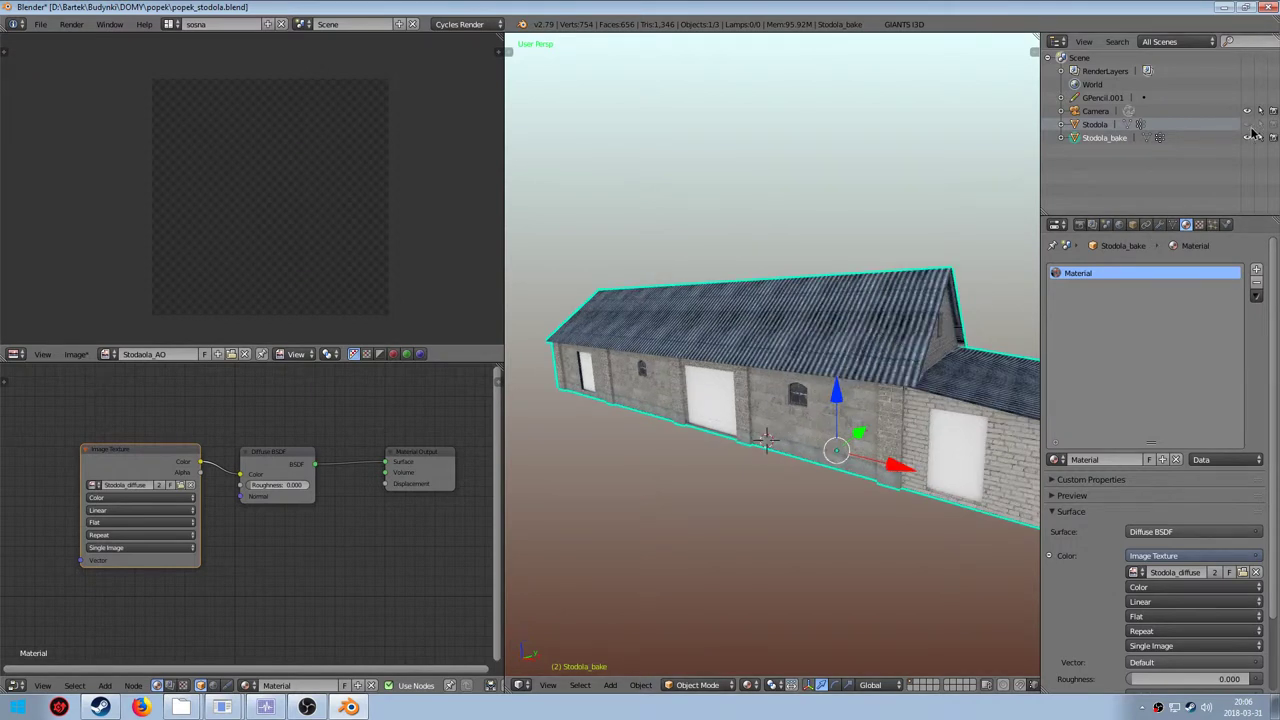
pyautogui.click(1133, 572)
pyautogui.scroll(-5, 1046, 489)
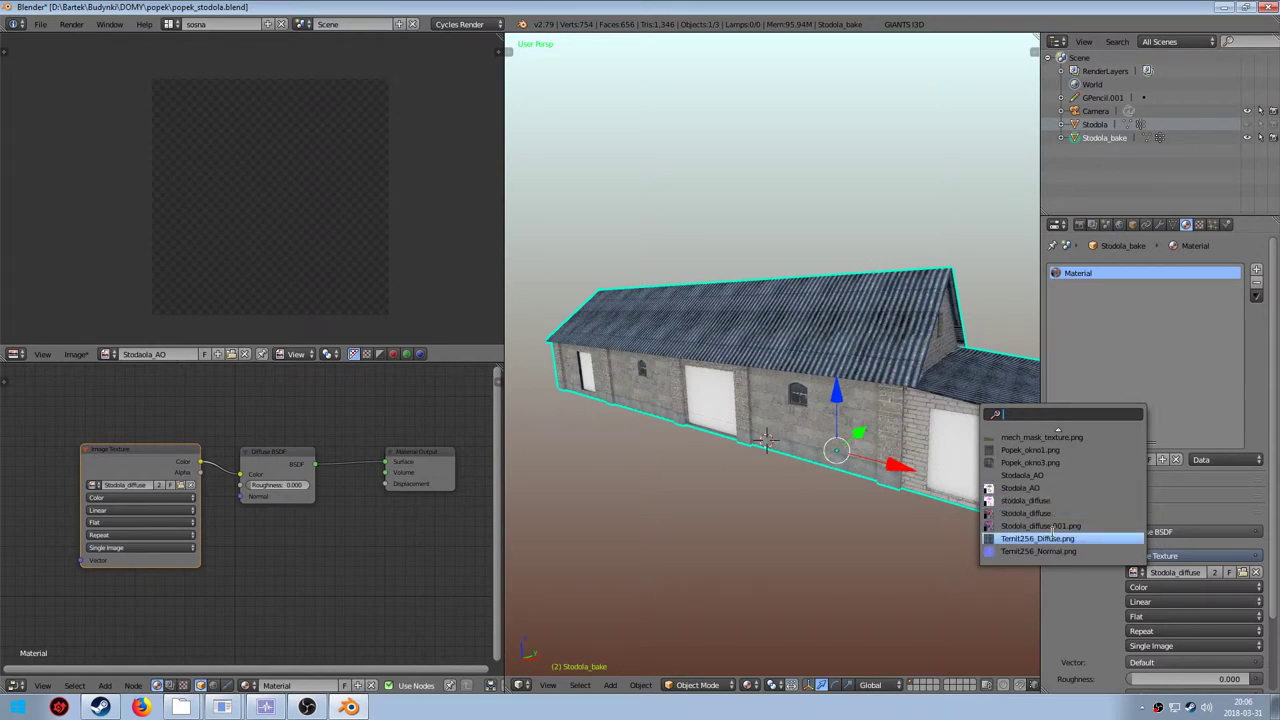
pyautogui.click(1036, 476)
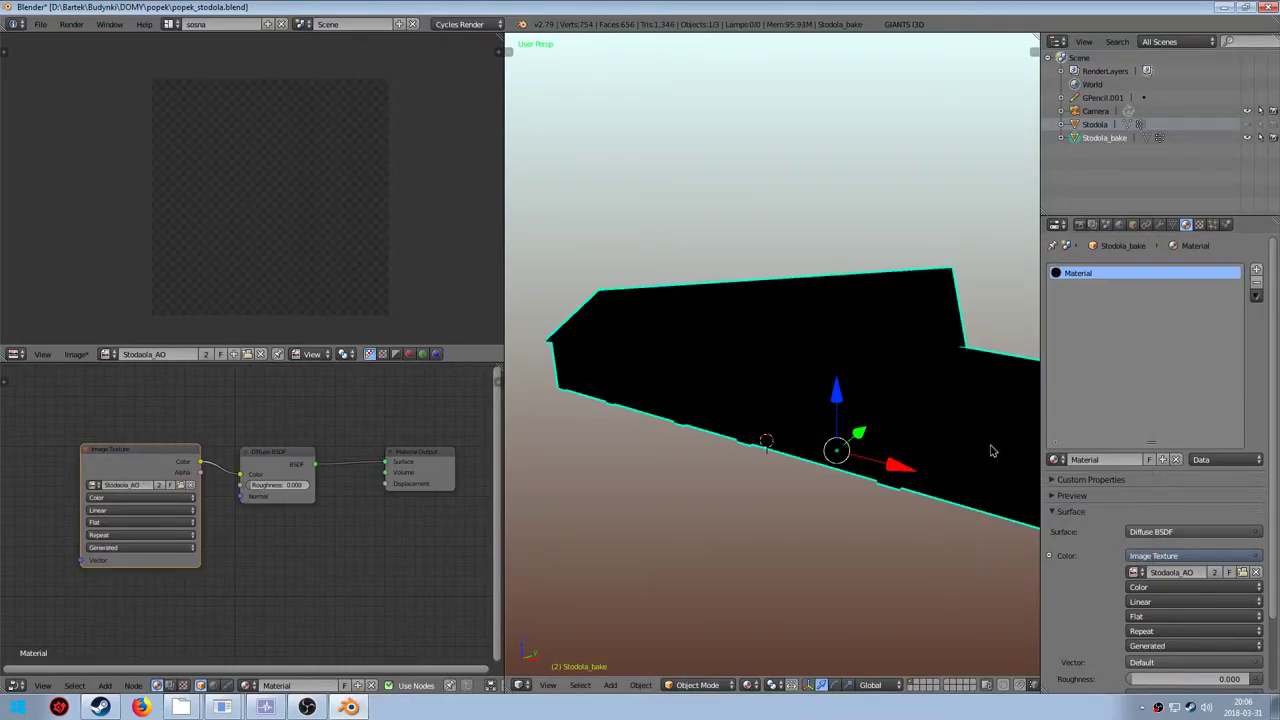
pyautogui.scroll(-1, 941, 410)
pyautogui.moveTo(902, 417); pyautogui.dragTo(872, 430, button='middle')
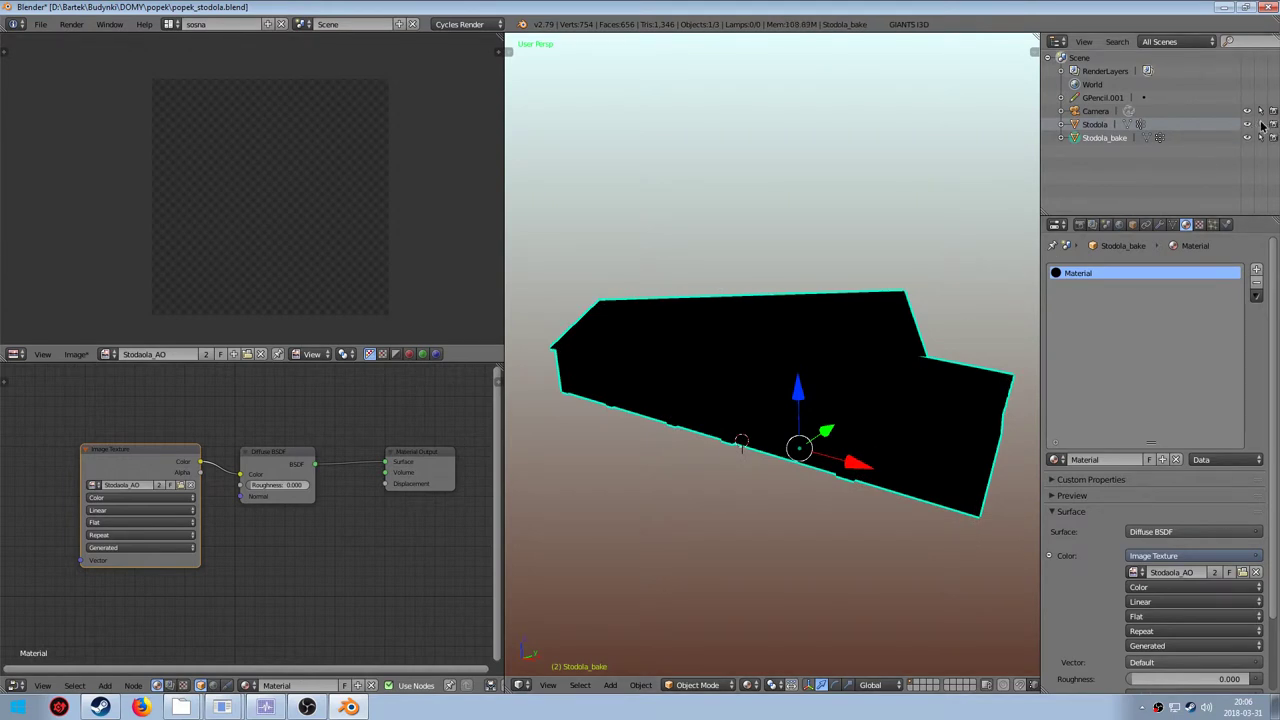
# With Stodola unhidden, select it together with Stodola_bake as the active object
pyautogui.rightClick(760, 330)
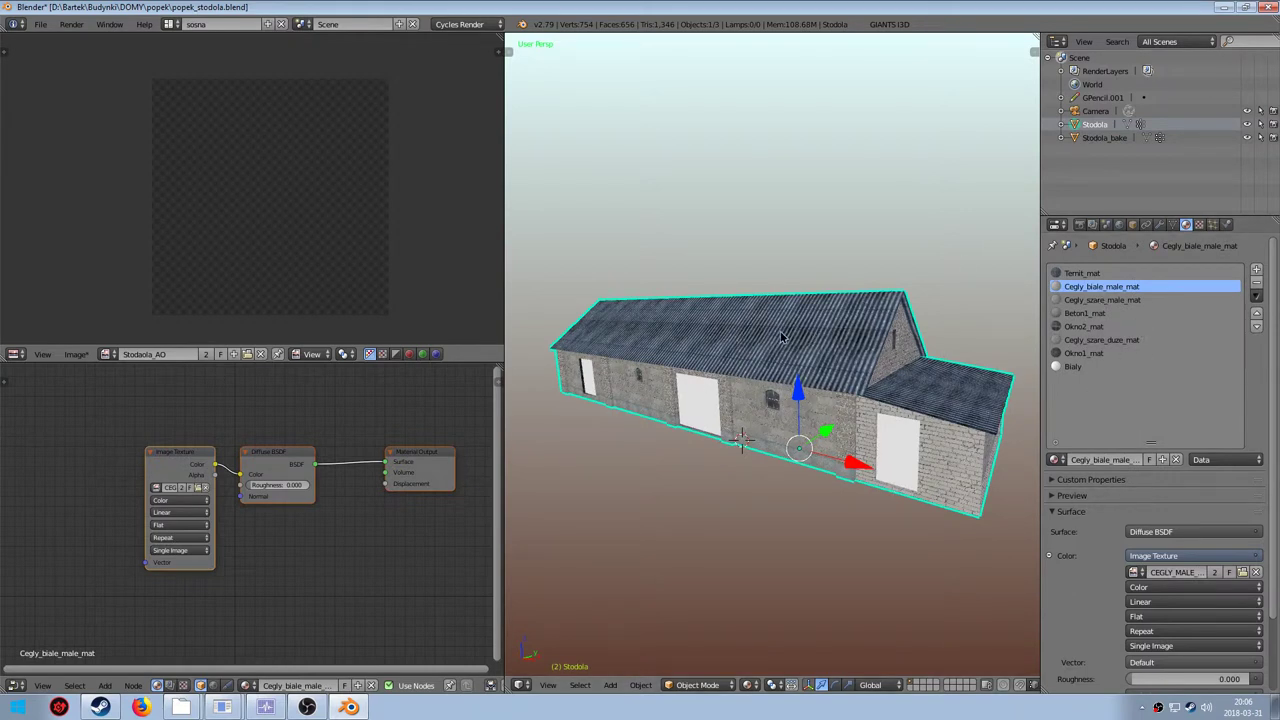
pyautogui.scroll(3, 783, 337)
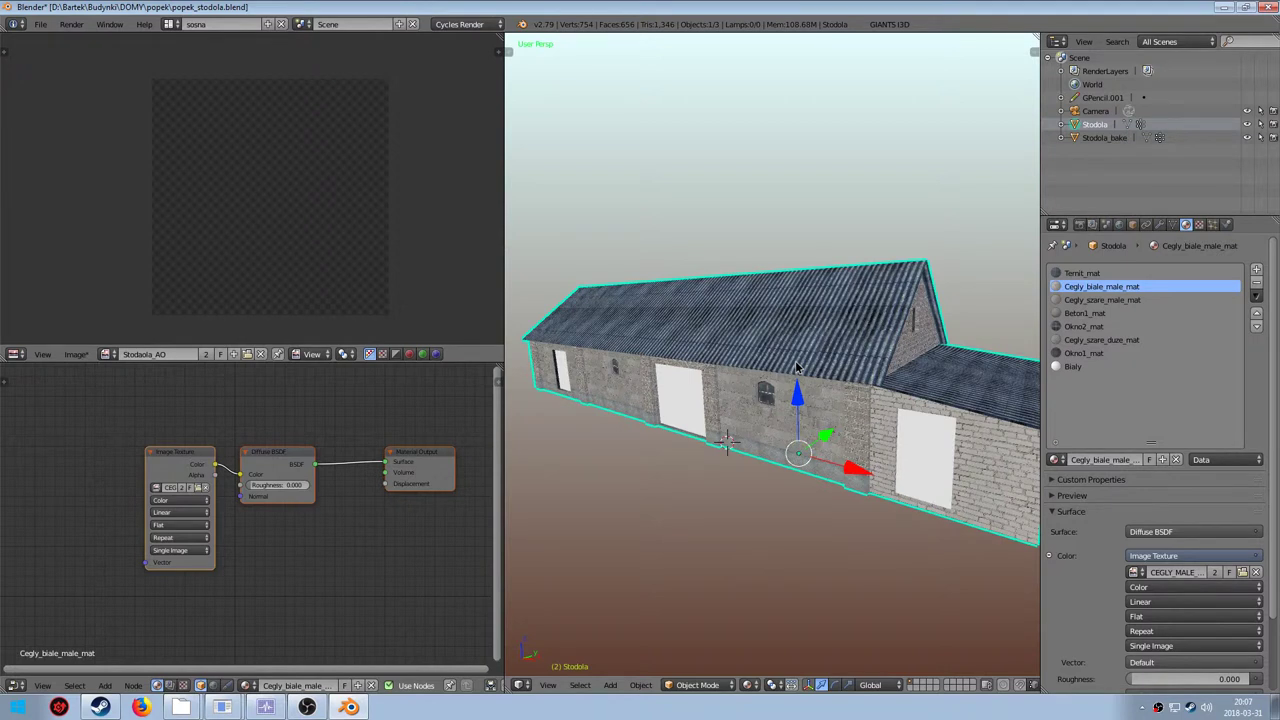
pyautogui.keyDown('shift'); pyautogui.rightClick(797, 368); pyautogui.keyUp('shift')
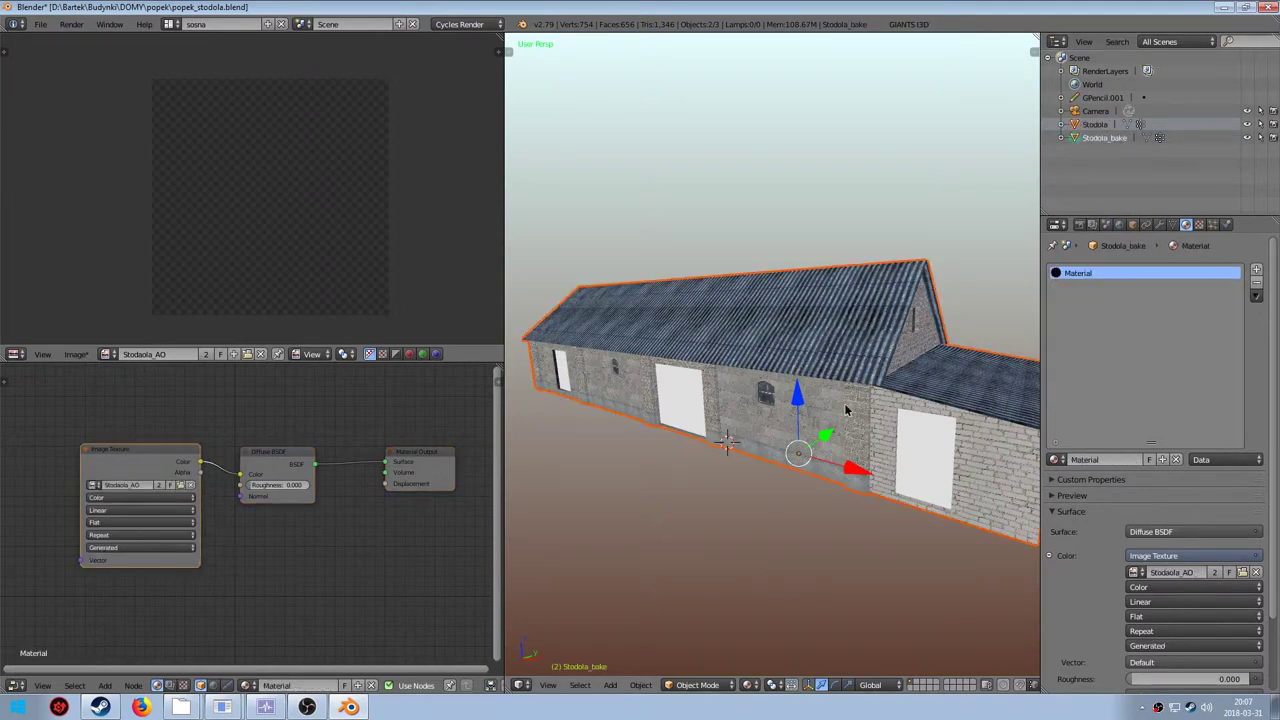
pyautogui.keyDown('shift'); pyautogui.moveTo(840, 403); pyautogui.dragTo(803, 403, button='middle'); pyautogui.keyUp('shift')
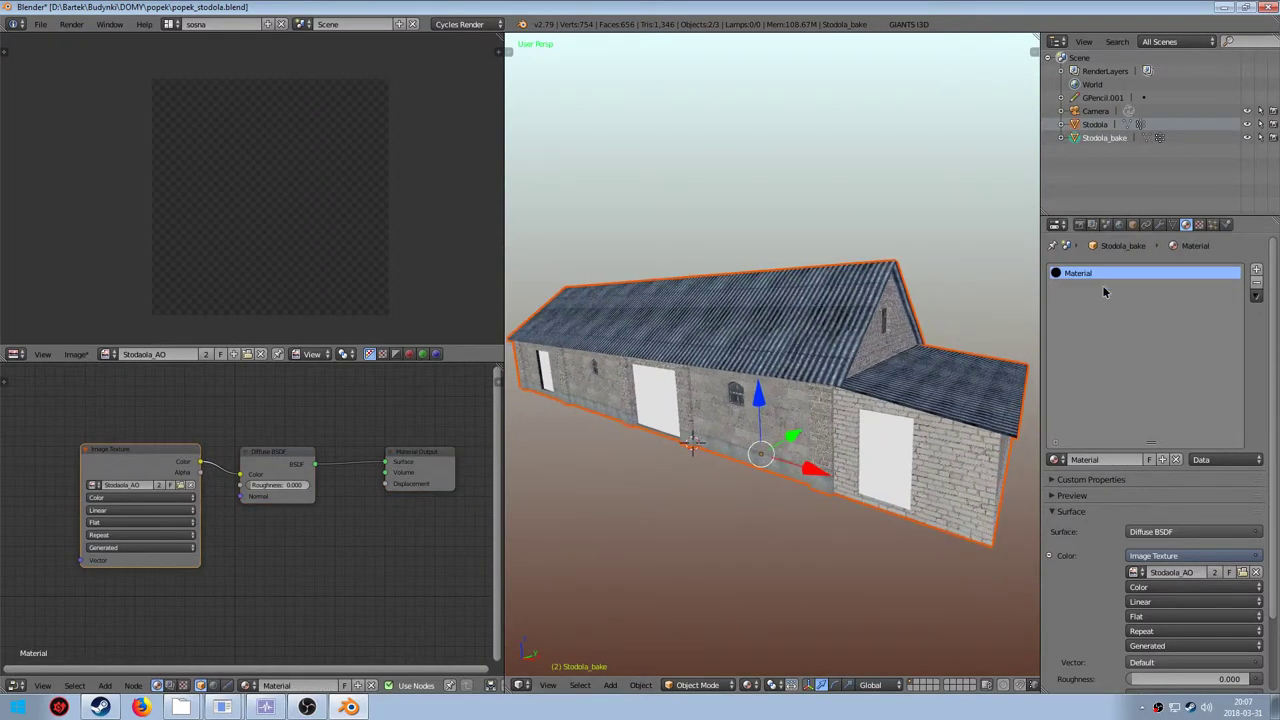
# Open the render settings, collapse the Output section and set the render samples to 128
pyautogui.click(1079, 224)
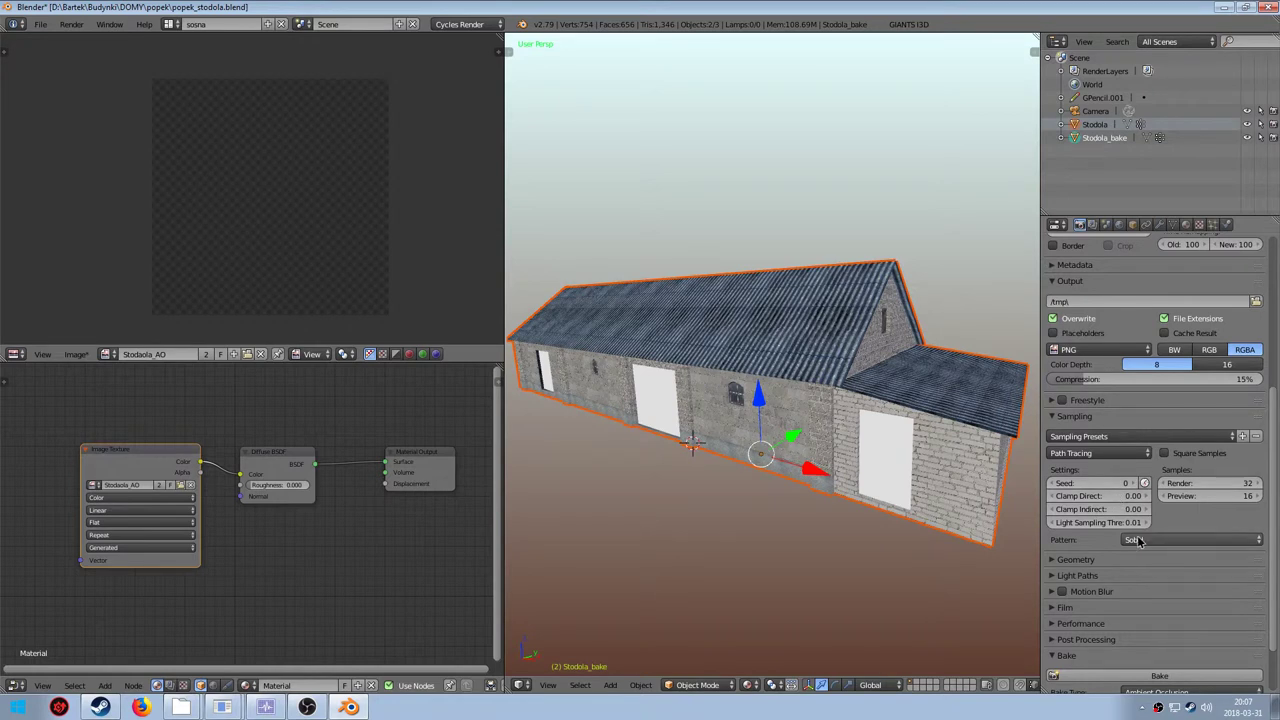
pyautogui.scroll(2, 1130, 530)
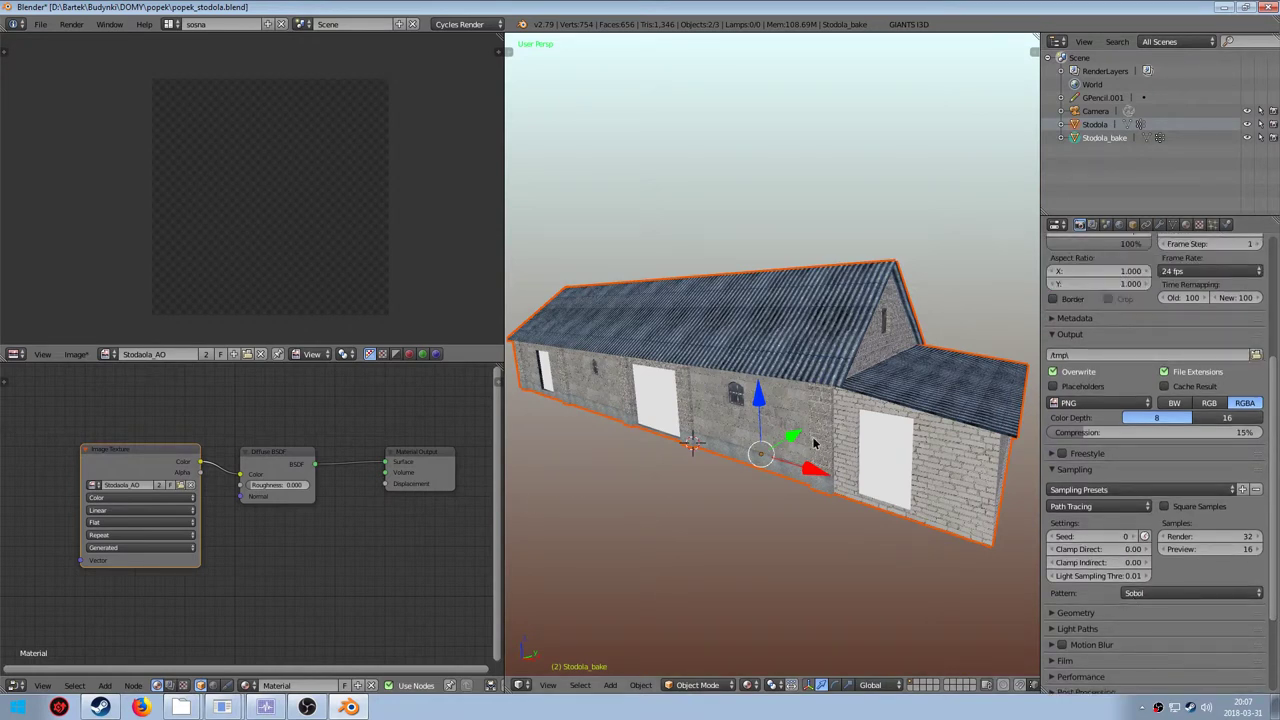
pyautogui.scroll(2, 1075, 425)
pyautogui.click(1070, 414)
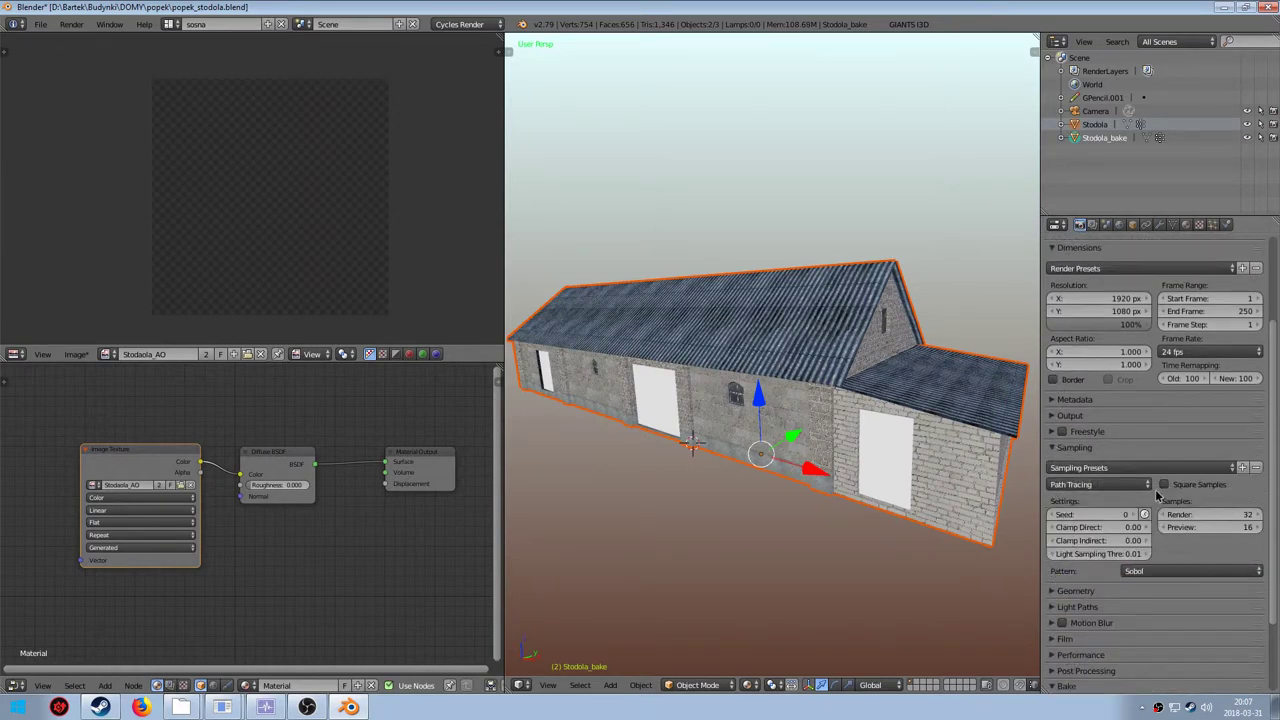
pyautogui.click(1188, 514)
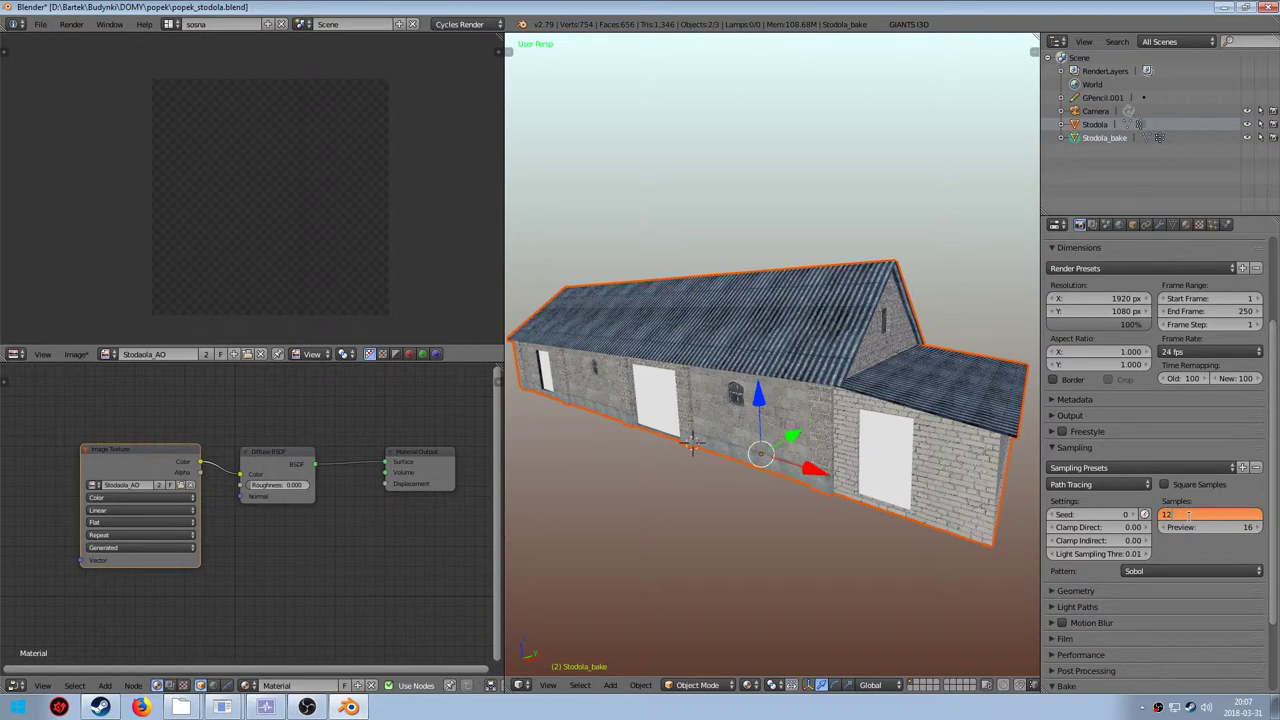
pyautogui.press('Return')
pyautogui.scroll(-2, 1146, 558)
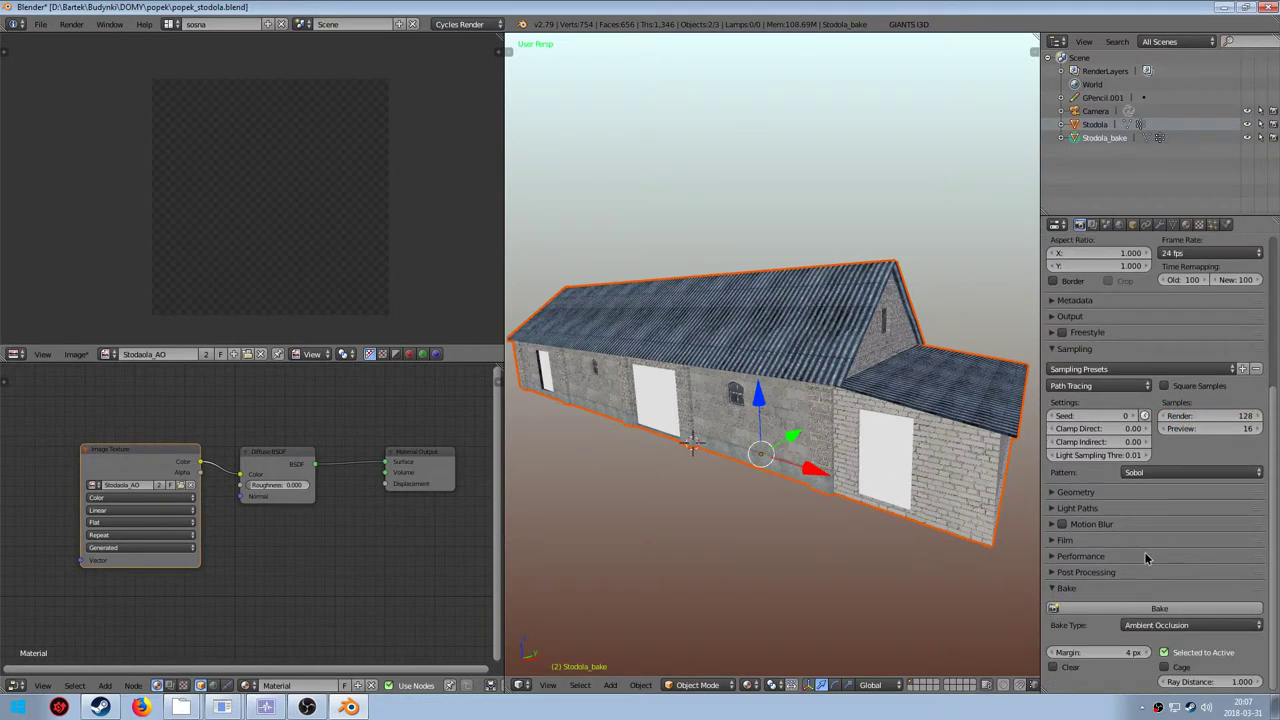
# Set the bake type to Ambient Occlusion and bake it from Stodola onto Stodola_bake
pyautogui.click(1141, 630)
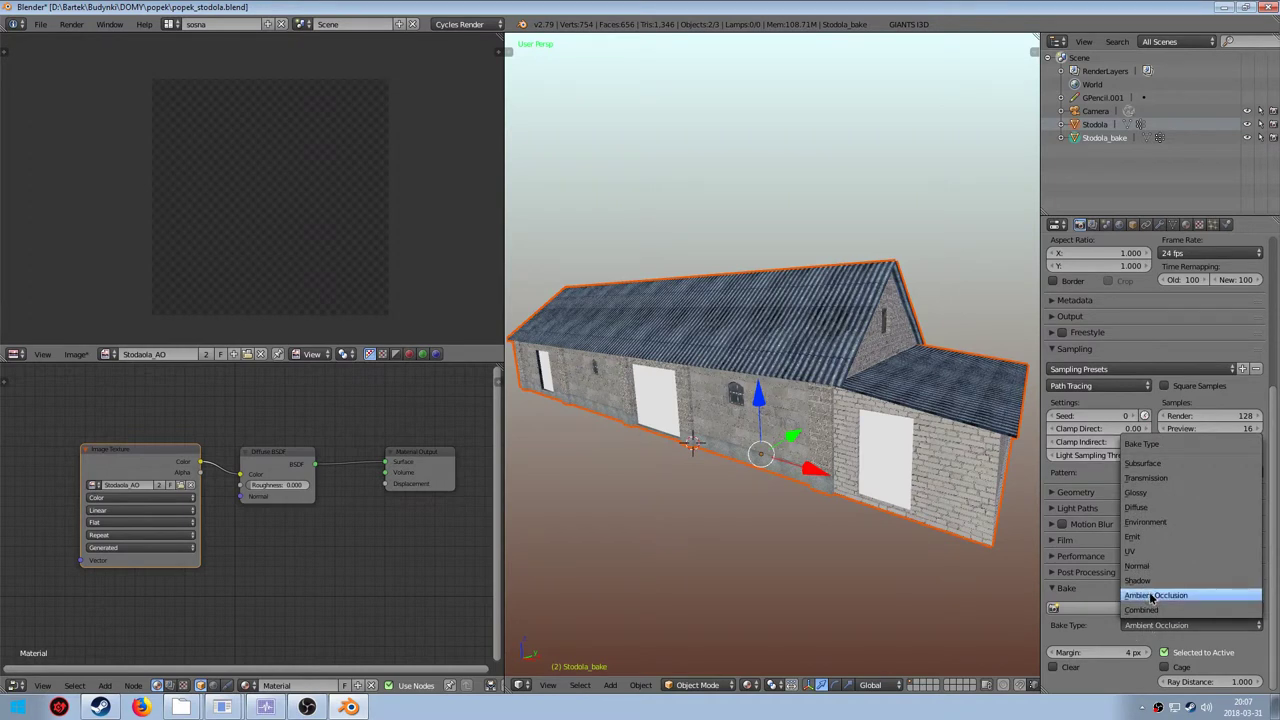
pyautogui.click(1154, 598)
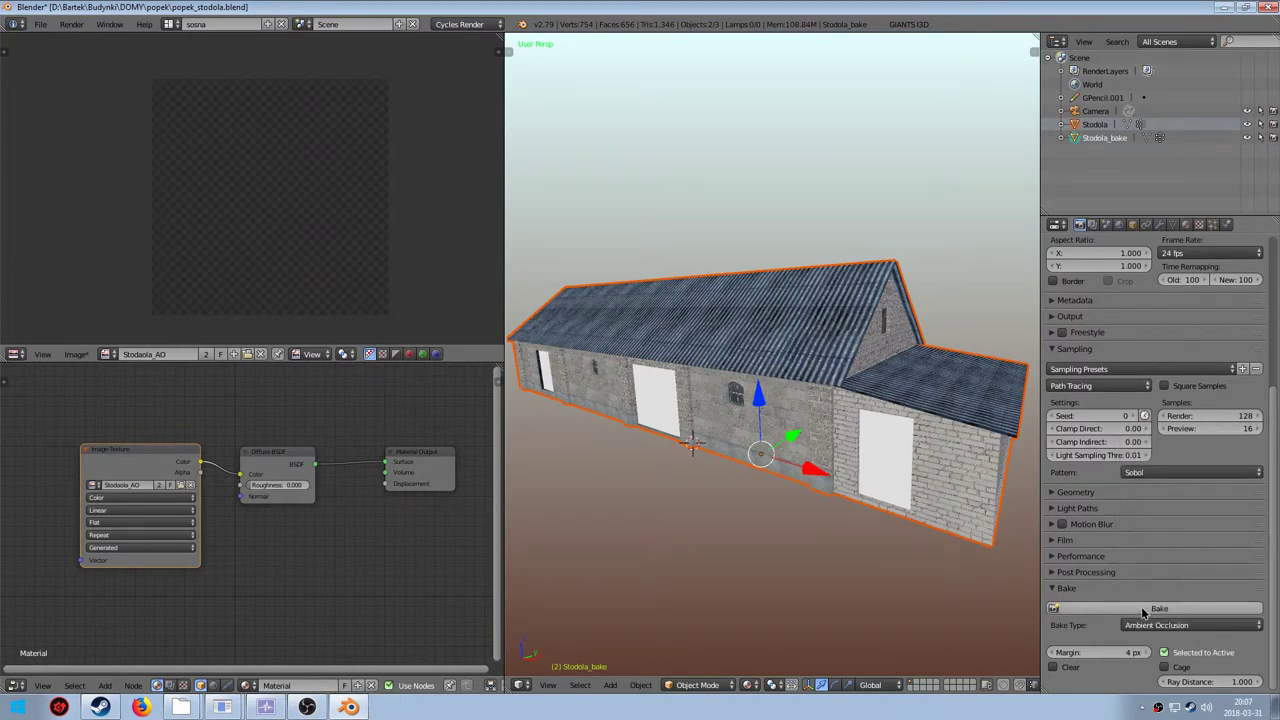
pyautogui.click(1143, 609)
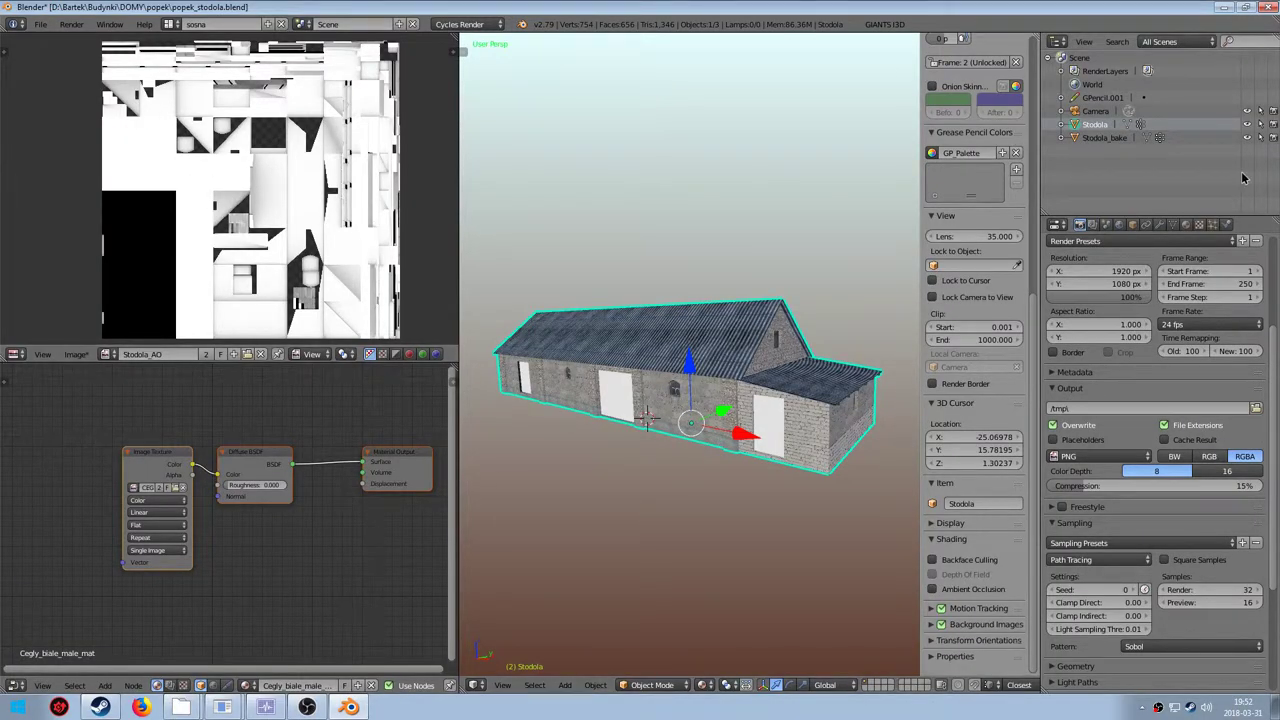
# Hide Stodola and inspect the baked ambient occlusion on Stodola_bake up close
pyautogui.click(1248, 124)
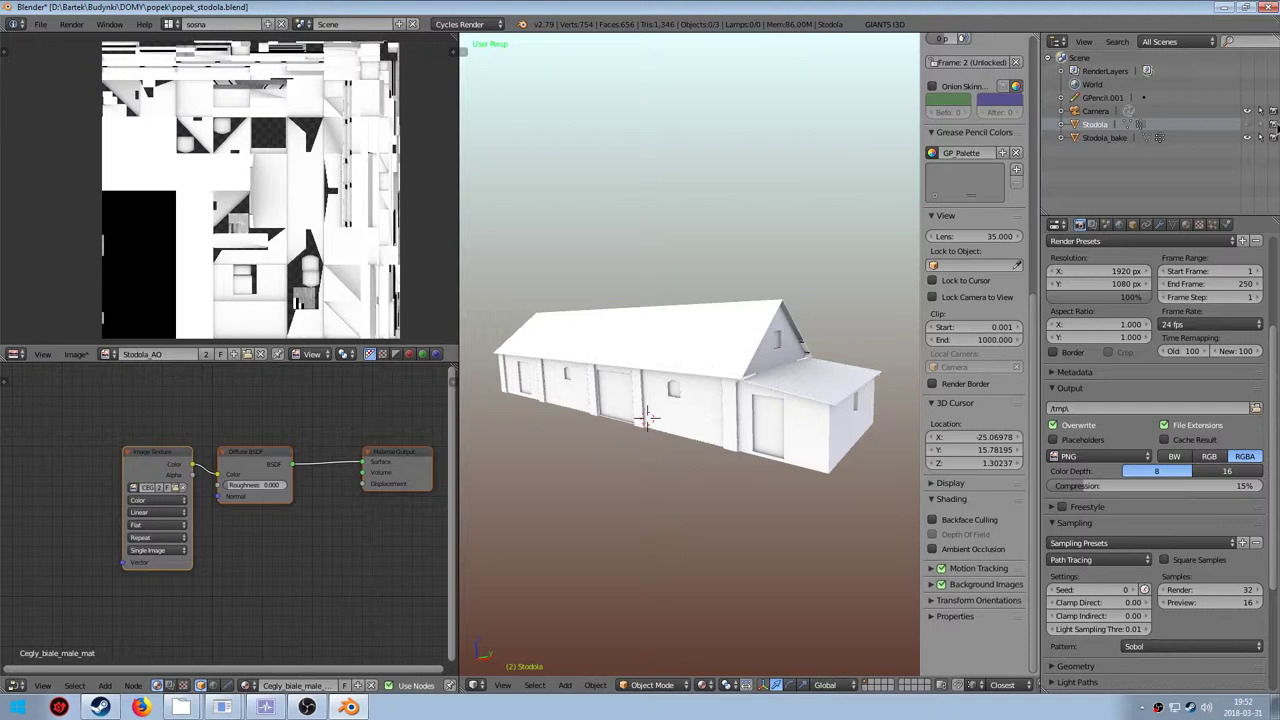
pyautogui.scroll(7, 614, 399)
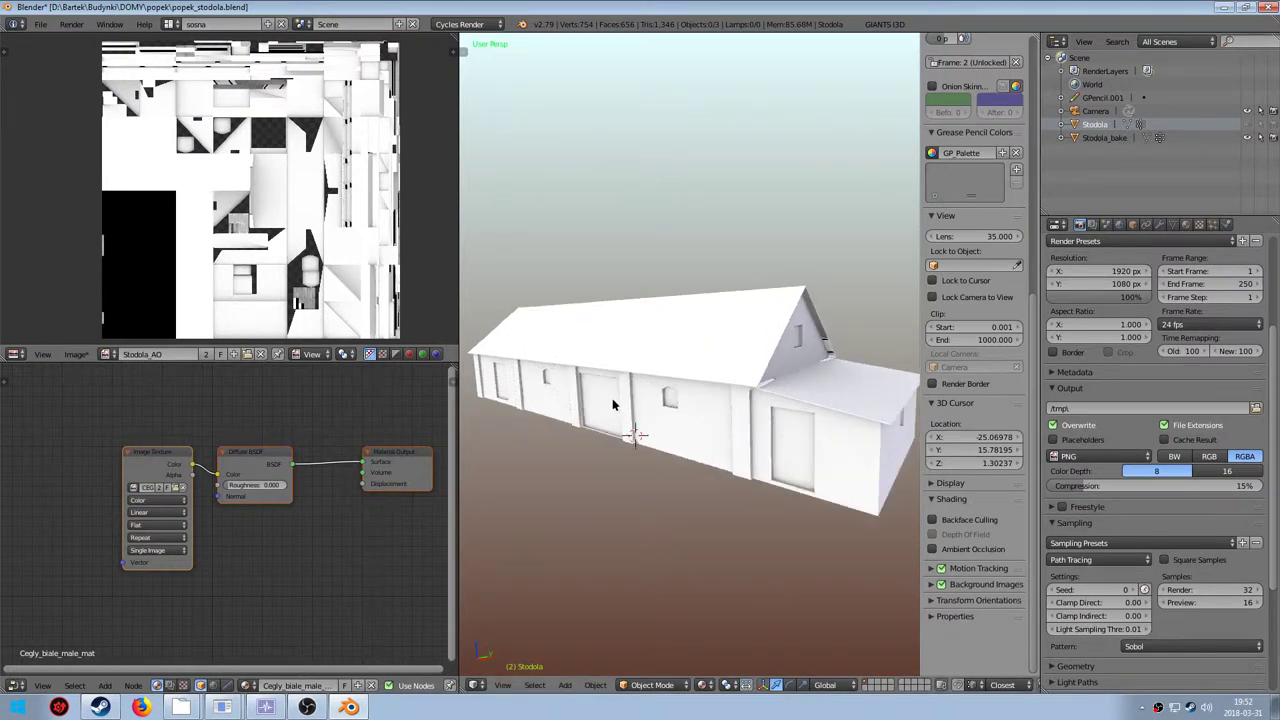
# Examine the noise in the baked ambient occlusion on the barn's walls and the current render sampling settings
pyautogui.keyDown('shift'); pyautogui.moveTo(551, 440); pyautogui.dragTo(711, 414, button='middle'); pyautogui.keyUp('shift')
pyautogui.scroll(5, 728, 367)
pyautogui.scroll(3, 637, 363)
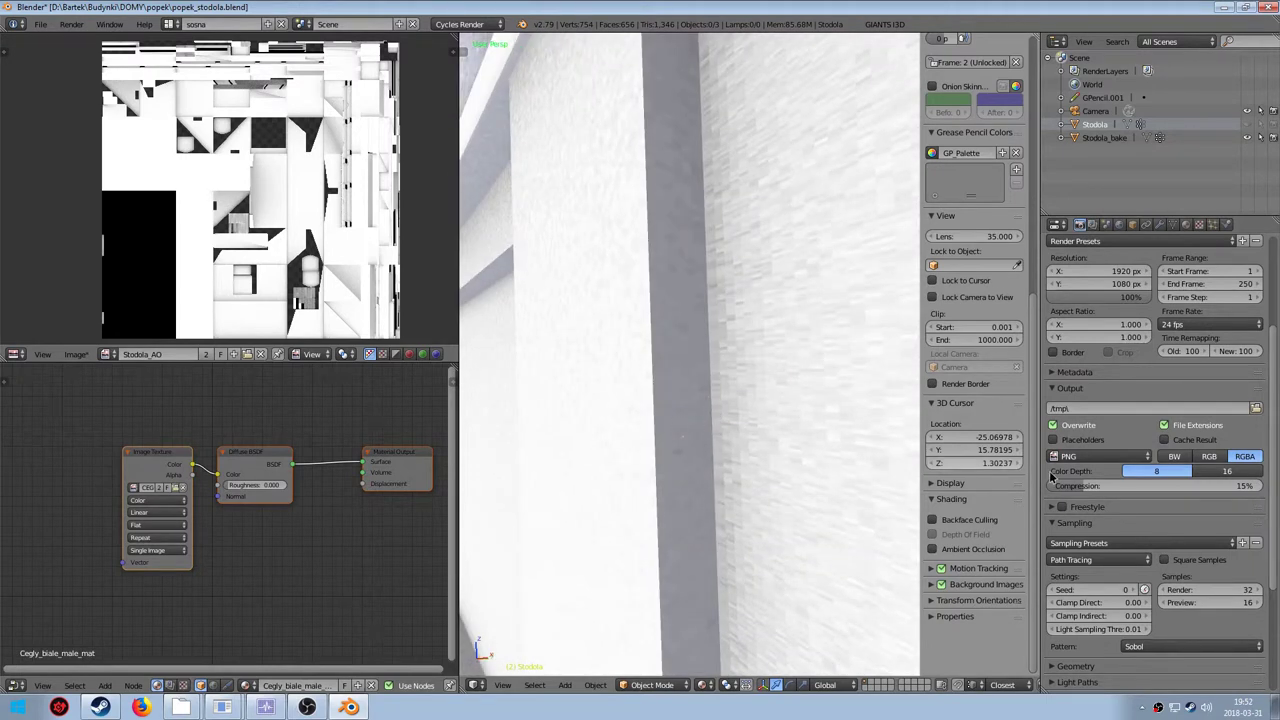
pyautogui.scroll(-4, 1100, 575)
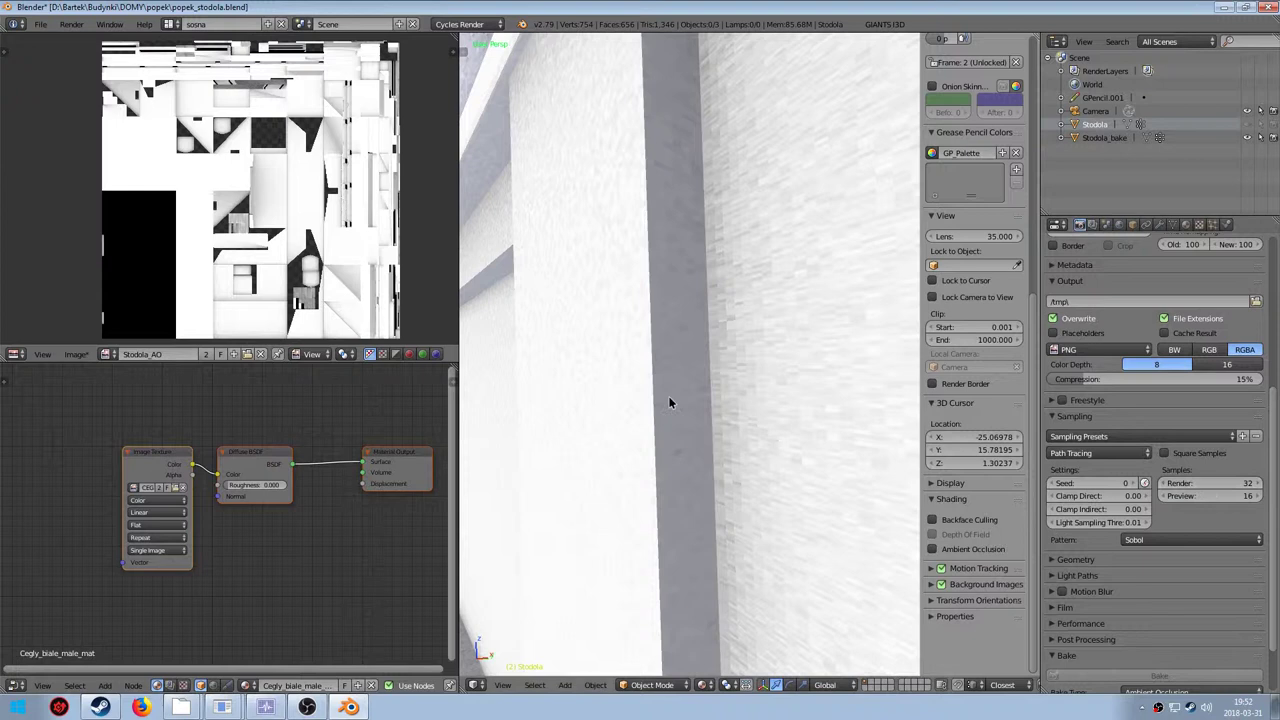
pyautogui.scroll(-3, 636, 388)
pyautogui.moveTo(618, 381); pyautogui.dragTo(675, 400, button='middle')
pyautogui.scroll(-10, 657, 398)
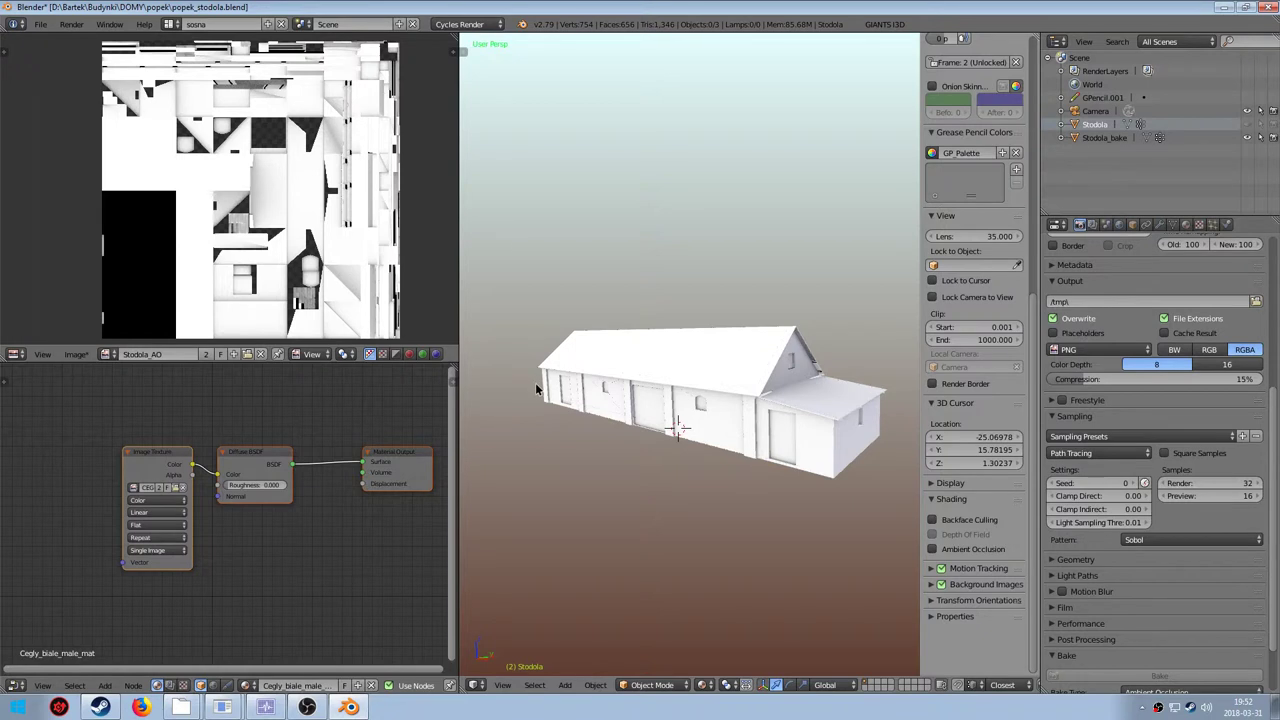
# Save the baked ambient occlusion image to disk as Stodola_AO
pyautogui.moveTo(248, 227)
pyautogui.mouseDown(button='middle')
pyautogui.moveTo(254, 237)
pyautogui.moveTo(246, 227)
pyautogui.mouseUp(button='middle')
pyautogui.press('F3')
pyautogui.click(212, 198)
pyautogui.press('Return')
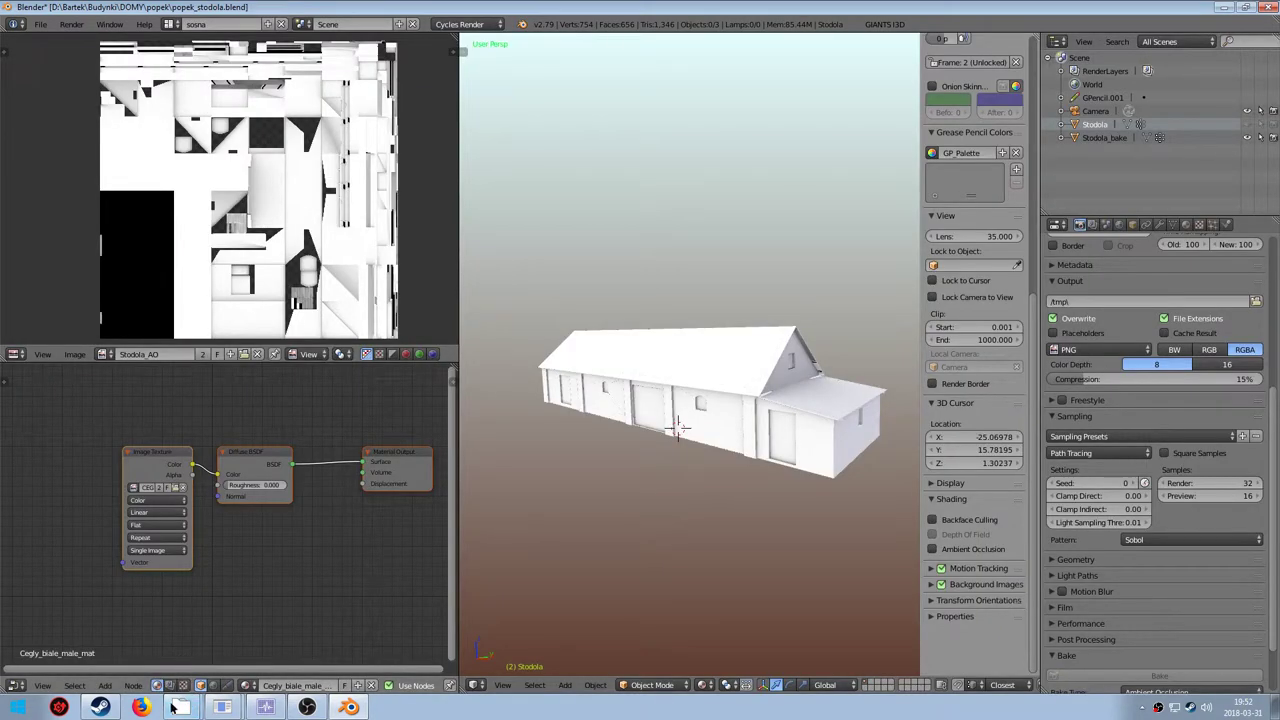
# Switch to Windows Explorer and open the popek folder inside Budynki\DOMY
pyautogui.hotkey('alt', 'Tab')
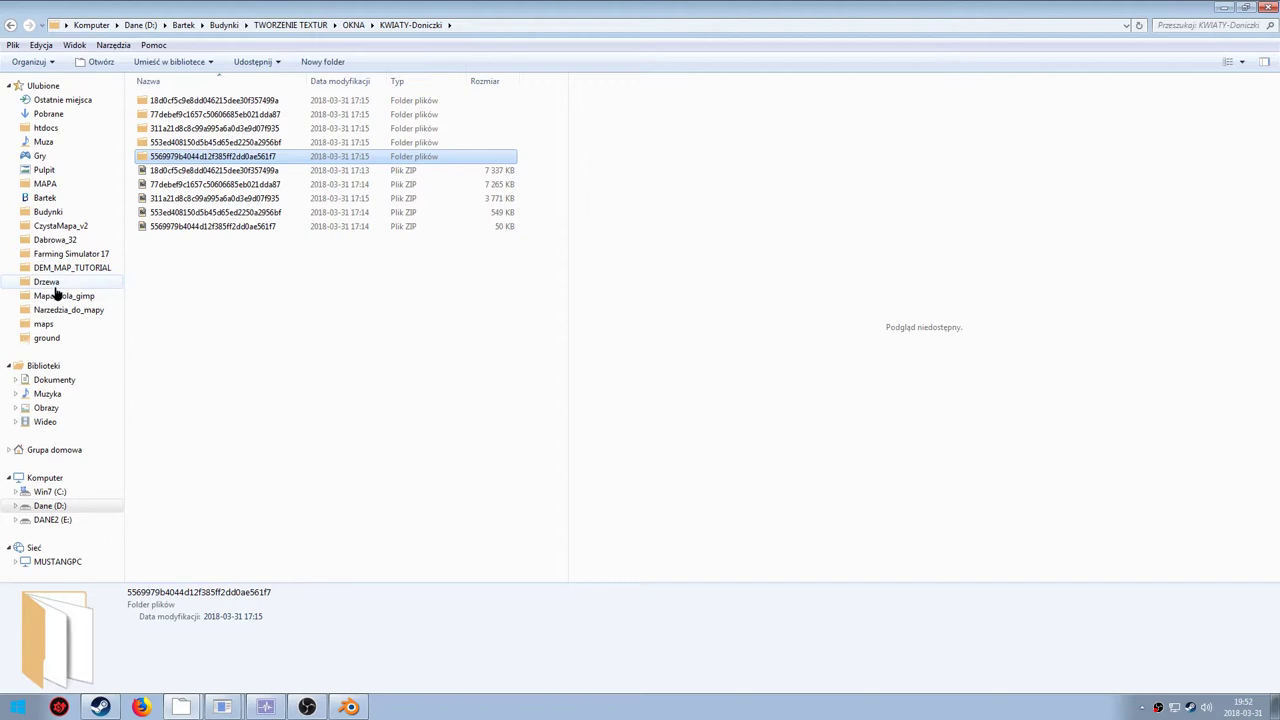
pyautogui.click(40, 212)
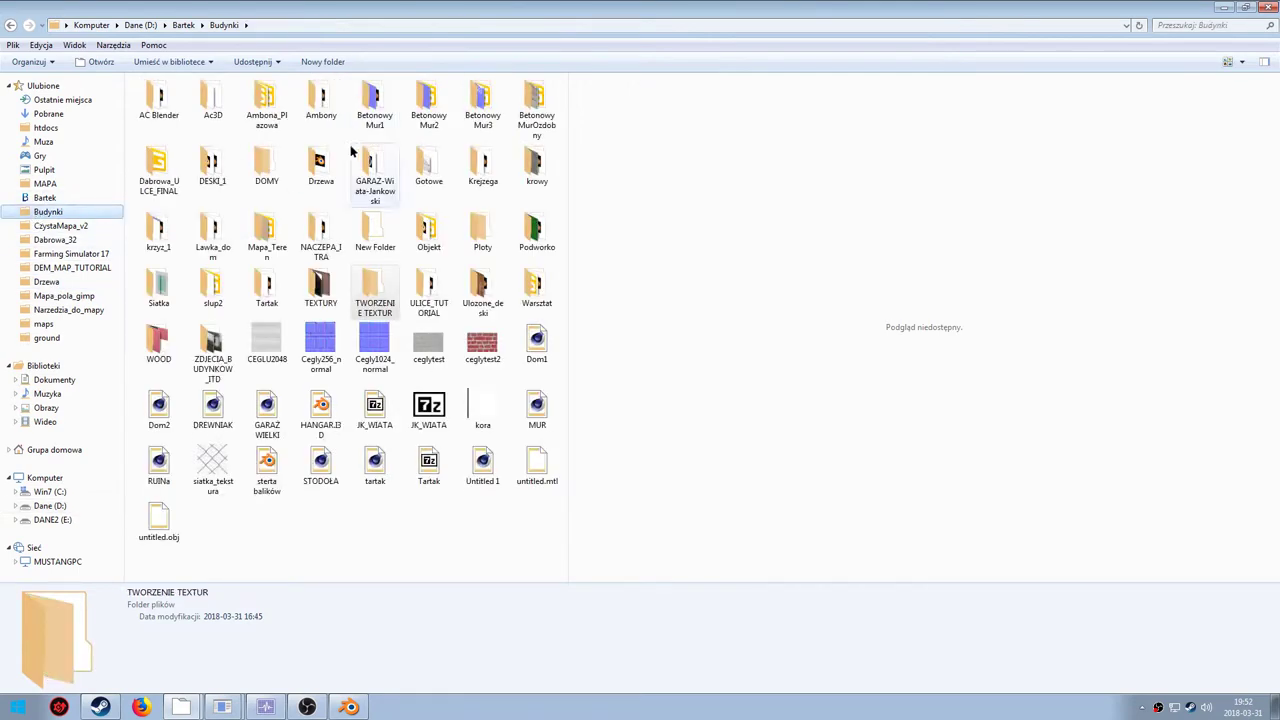
pyautogui.doubleClick(266, 160)
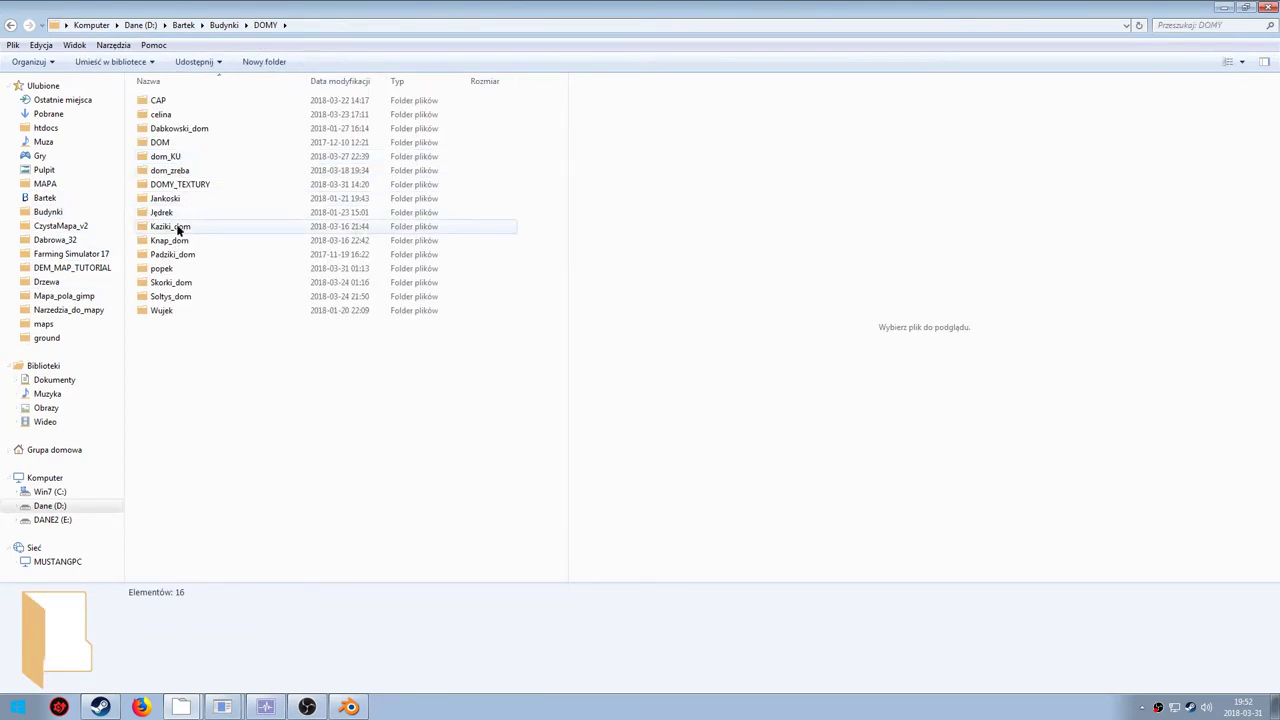
pyautogui.doubleClick(163, 269)
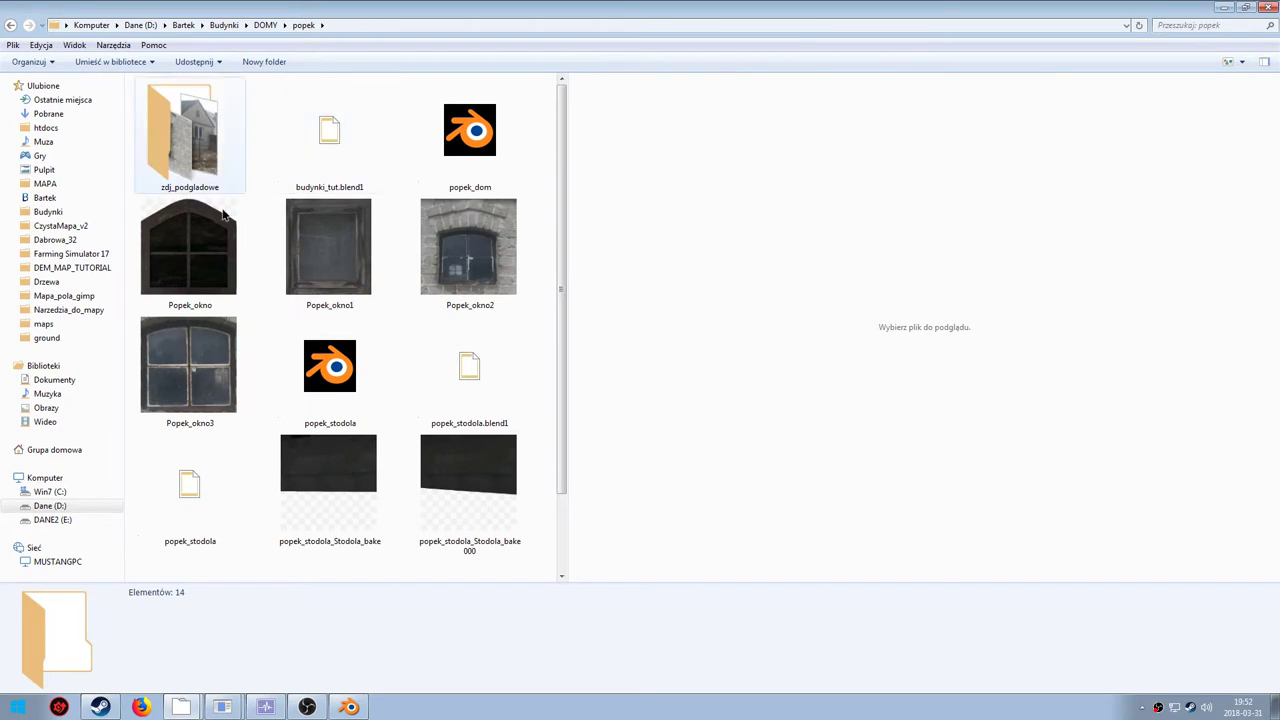
# Select the Stodola_AO and Stodola_diffuse.001 textures and open both in GIMP
pyautogui.scroll(-1, 248, 270)
pyautogui.click(225, 504)
pyautogui.click(423, 515)
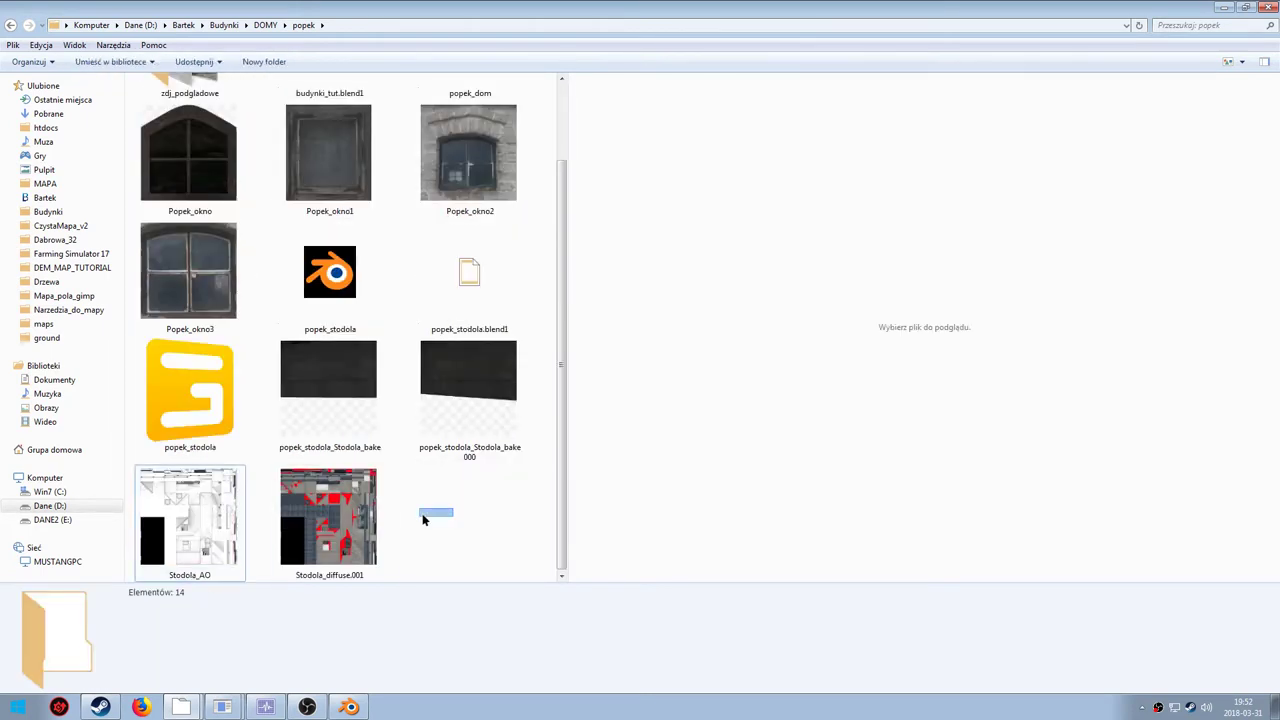
pyautogui.moveTo(449, 508); pyautogui.dragTo(225, 551)
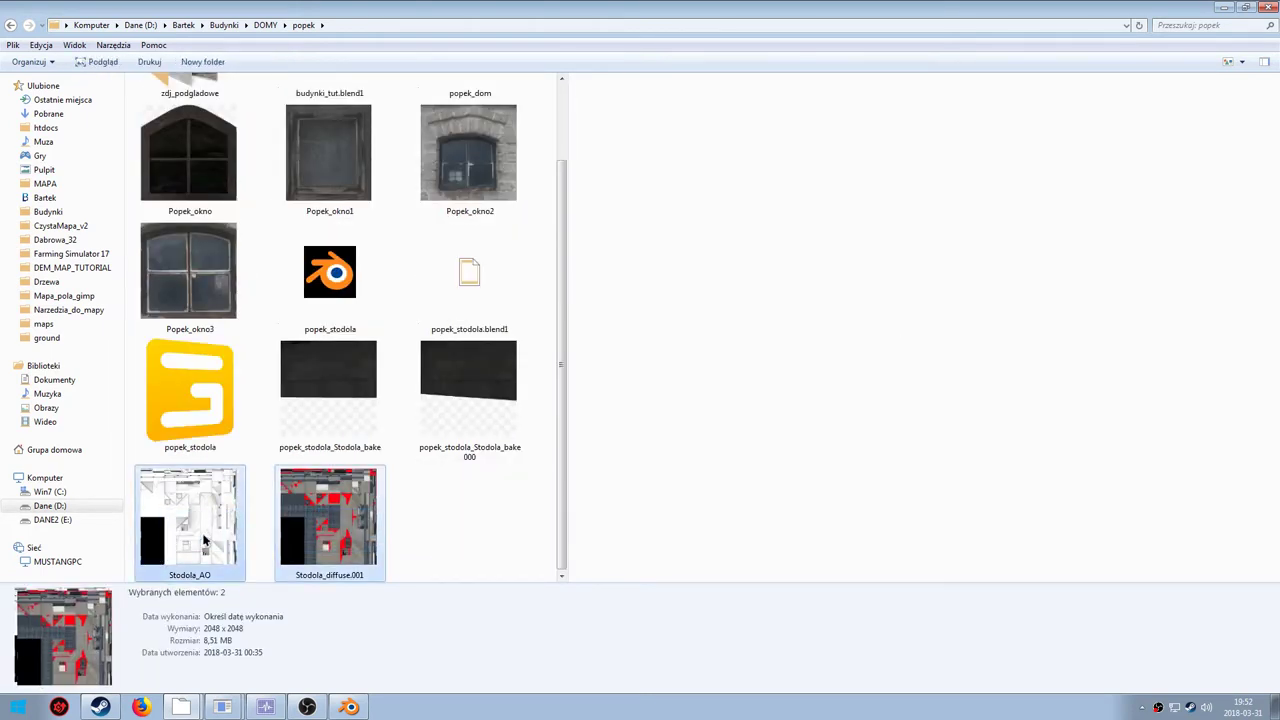
pyautogui.rightClick(203, 541)
pyautogui.click(300, 210)
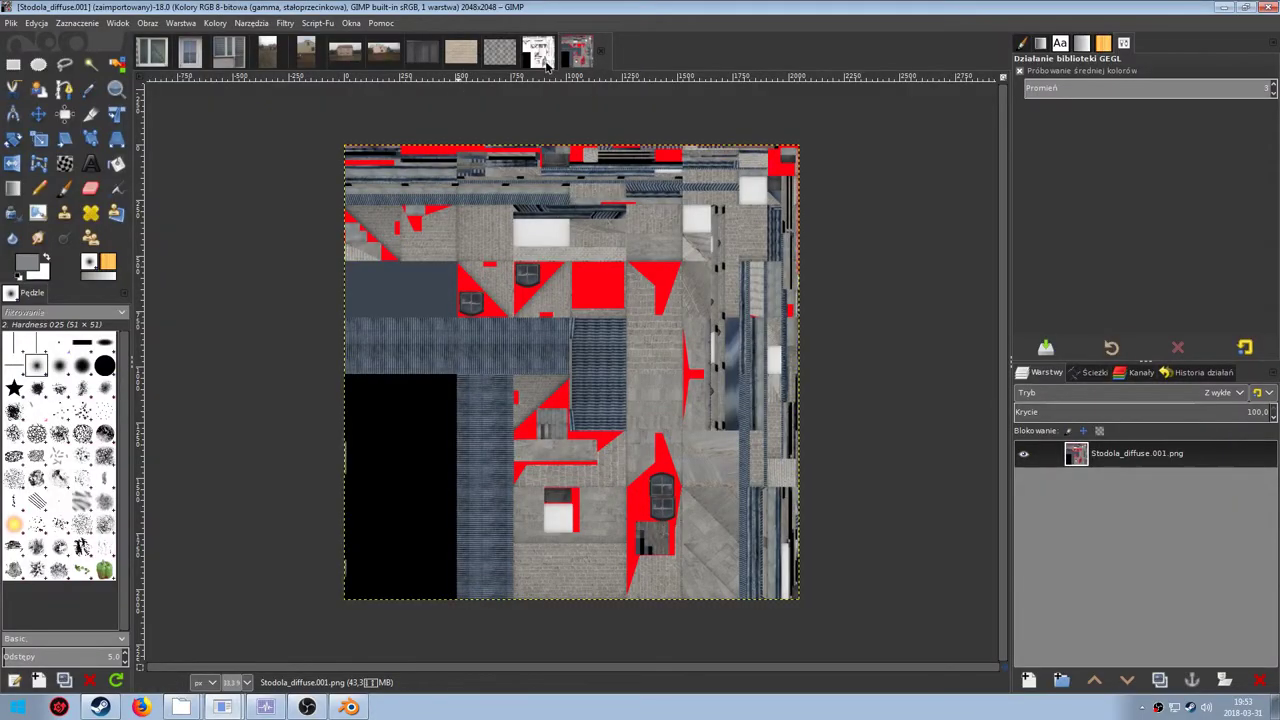
# Make the white of the Stodola_AO image transparent with Color to Alpha, leaving only the shading
pyautogui.click(542, 55)
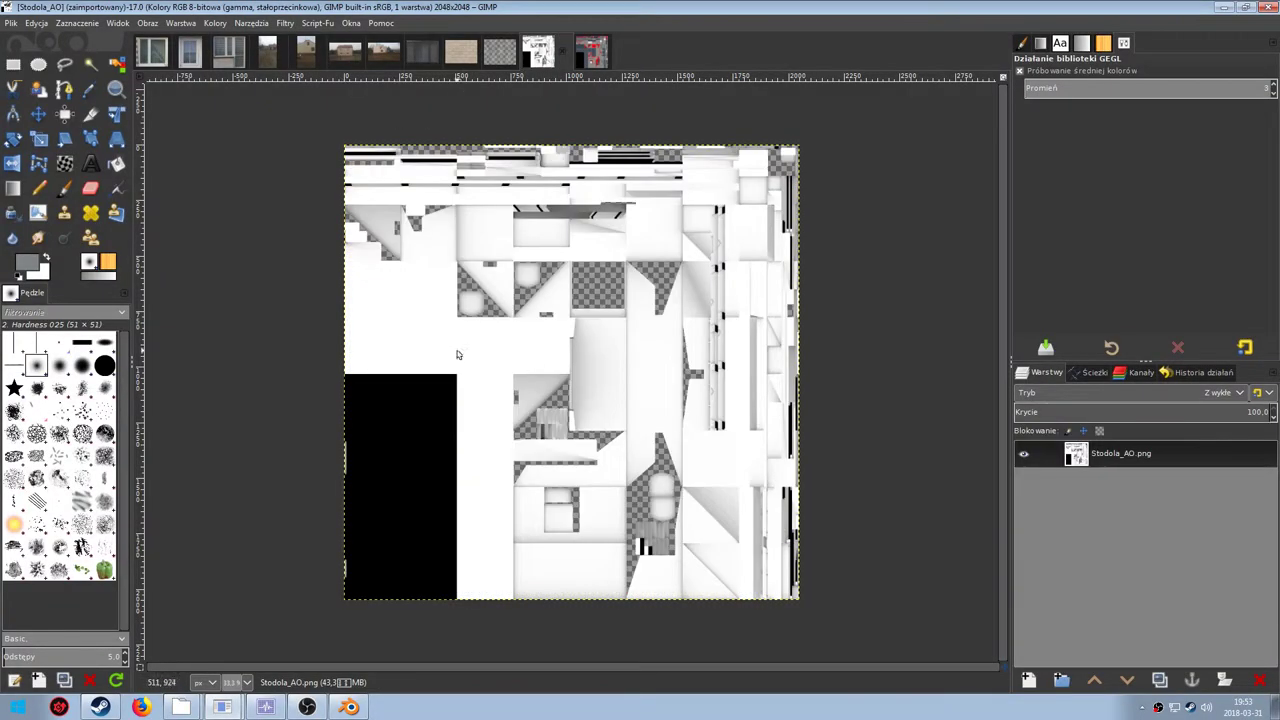
pyautogui.keyDown('ctrl'); pyautogui.scroll(5, 475, 363); pyautogui.keyUp('ctrl')
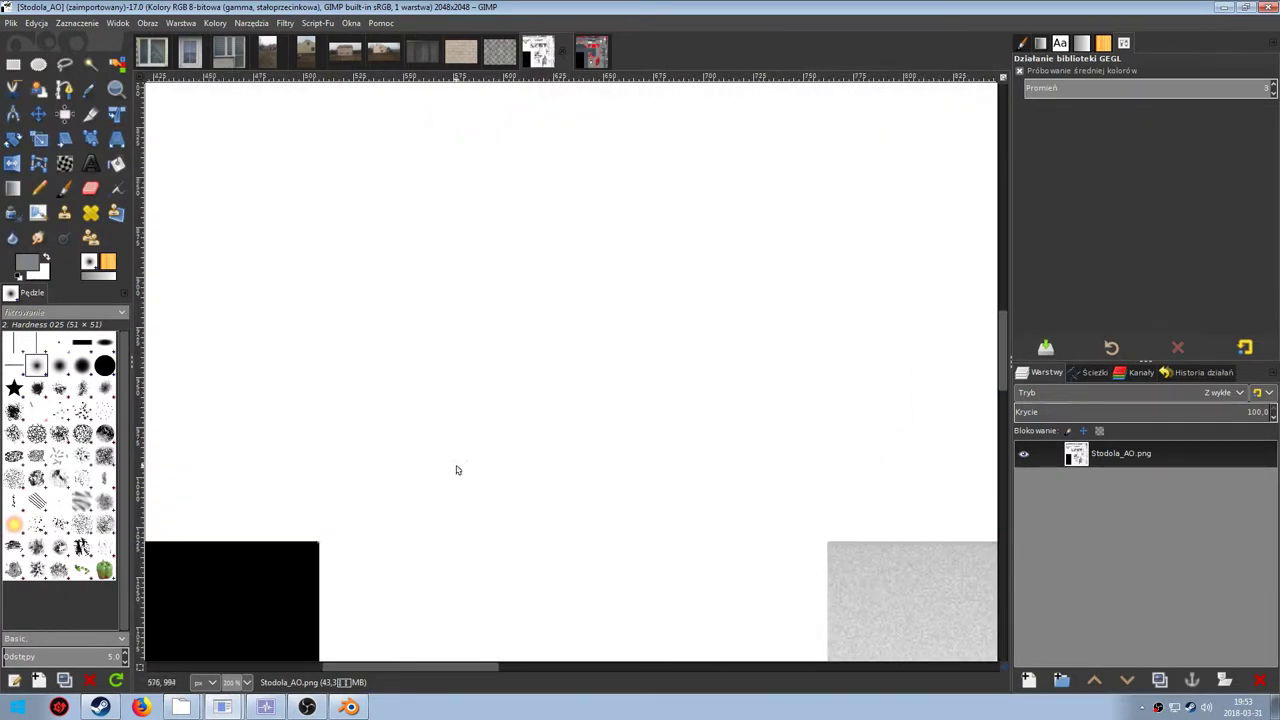
pyautogui.click(216, 24)
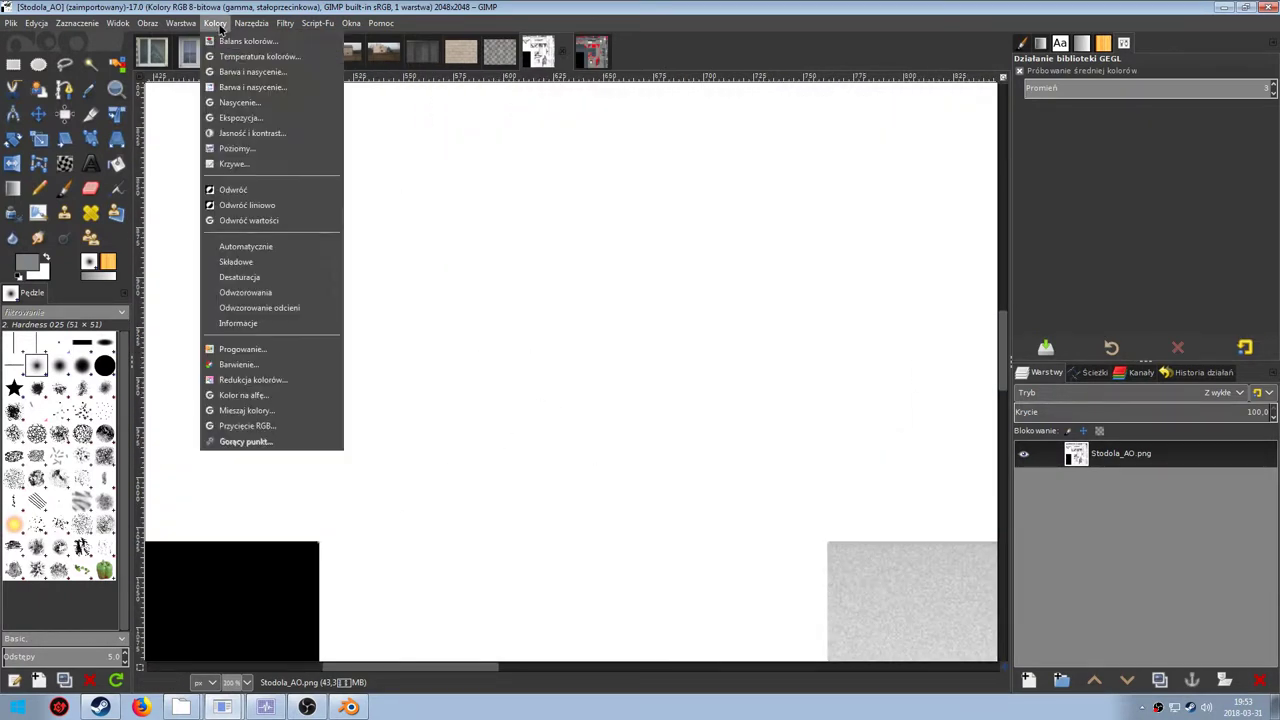
pyautogui.click(253, 398)
pyautogui.click(366, 257)
pyautogui.click(502, 300)
pyautogui.keyDown('ctrl'); pyautogui.scroll(-4, 510, 310); pyautogui.keyUp('ctrl')
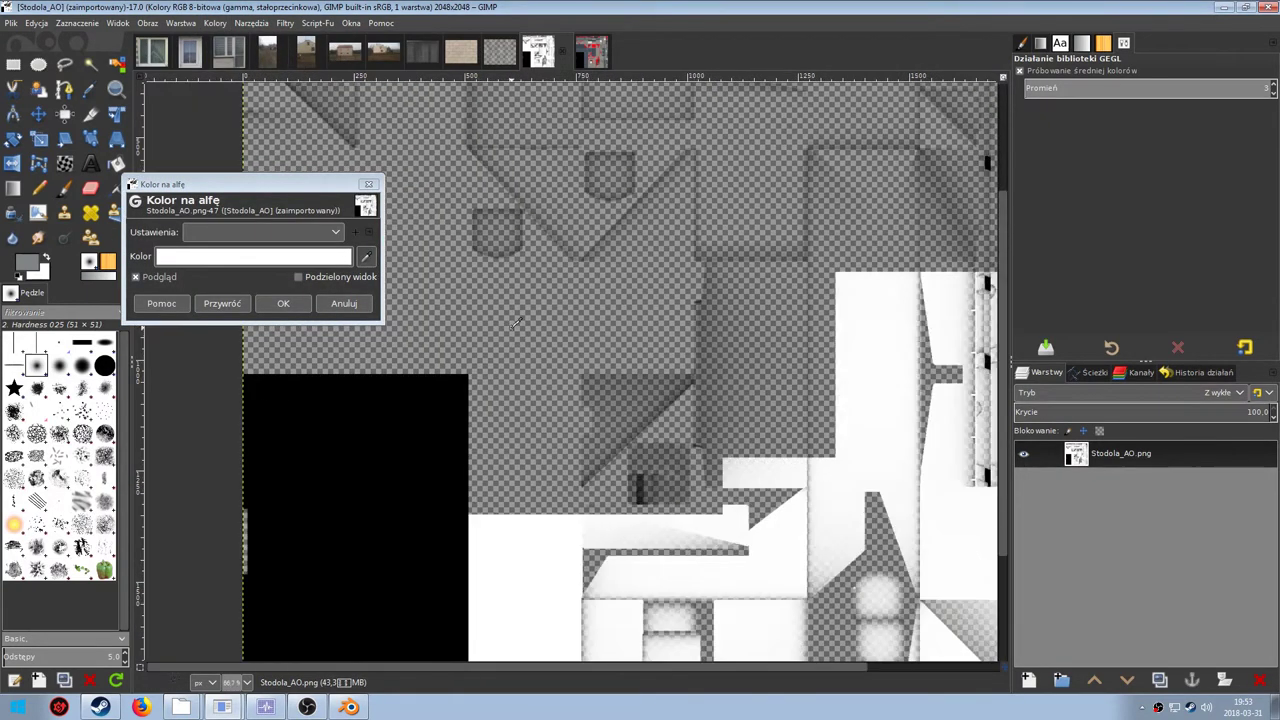
pyautogui.keyDown('ctrl'); pyautogui.scroll(3, 682, 460); pyautogui.keyUp('ctrl')
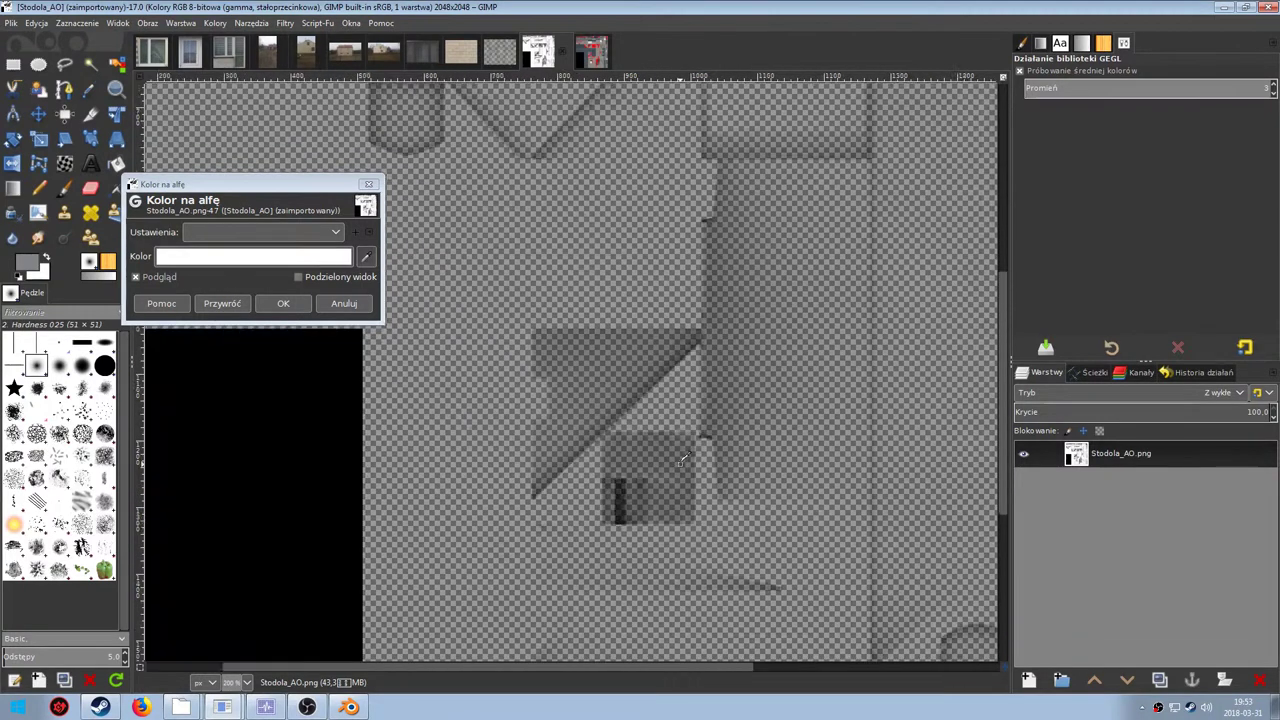
pyautogui.keyDown('ctrl'); pyautogui.scroll(-5, 682, 460); pyautogui.keyUp('ctrl')
pyautogui.keyDown('ctrl'); pyautogui.scroll(2, 657, 398); pyautogui.keyUp('ctrl')
pyautogui.keyDown('ctrl'); pyautogui.scroll(3, 632, 258); pyautogui.keyUp('ctrl')
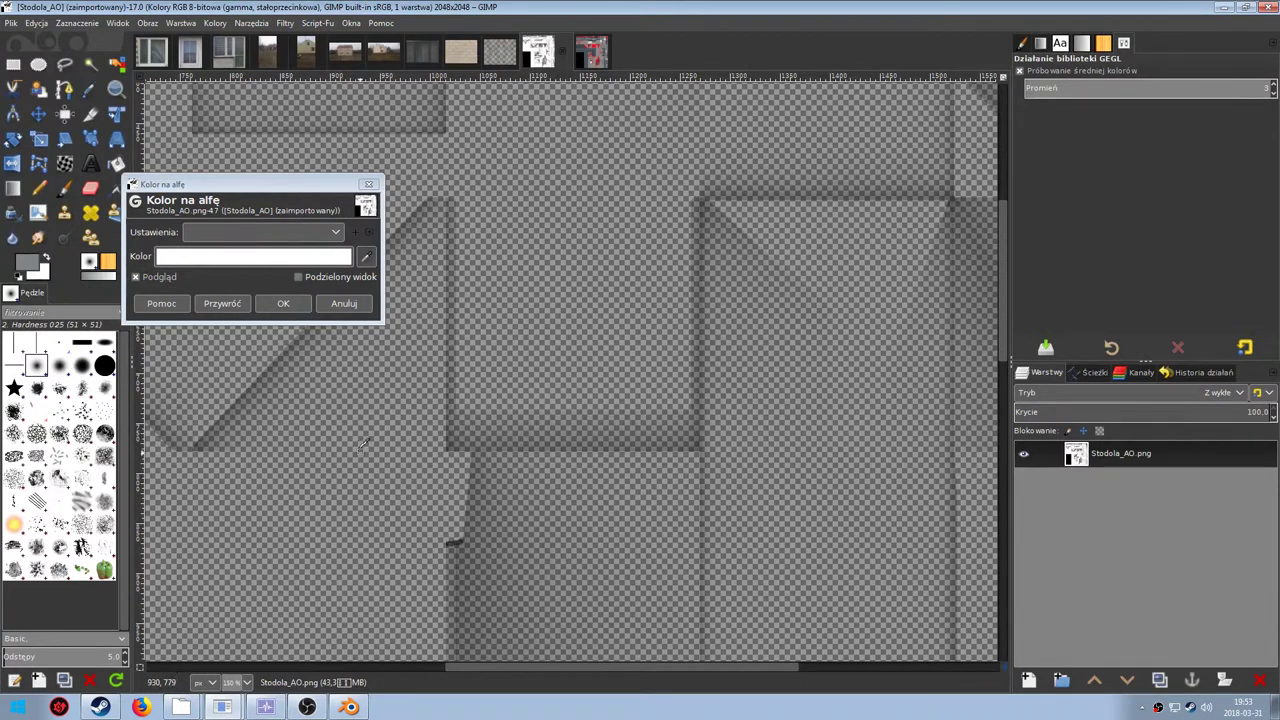
pyautogui.click(284, 304)
pyautogui.hotkey('shift', 'ctrl', 'j')
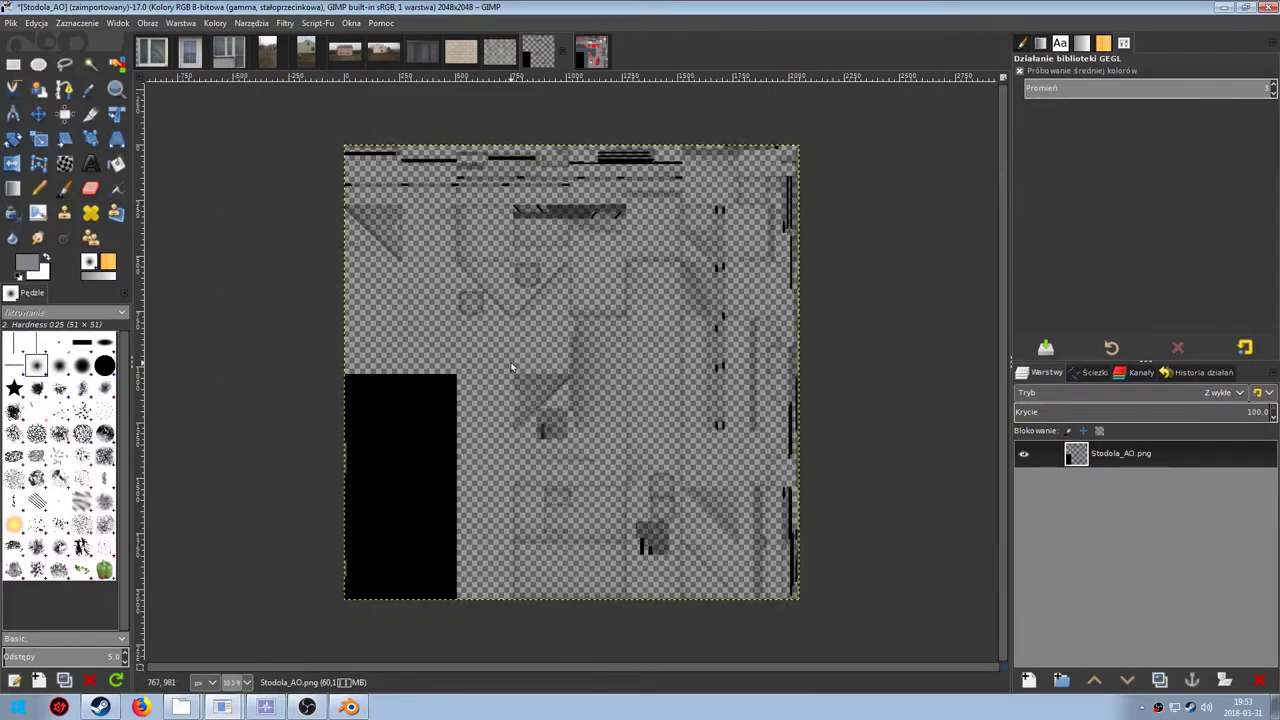
# Paste the transparent ambient occlusion shading into the Stodola_diffuse.001 image as a new layer
pyautogui.click(591, 52)
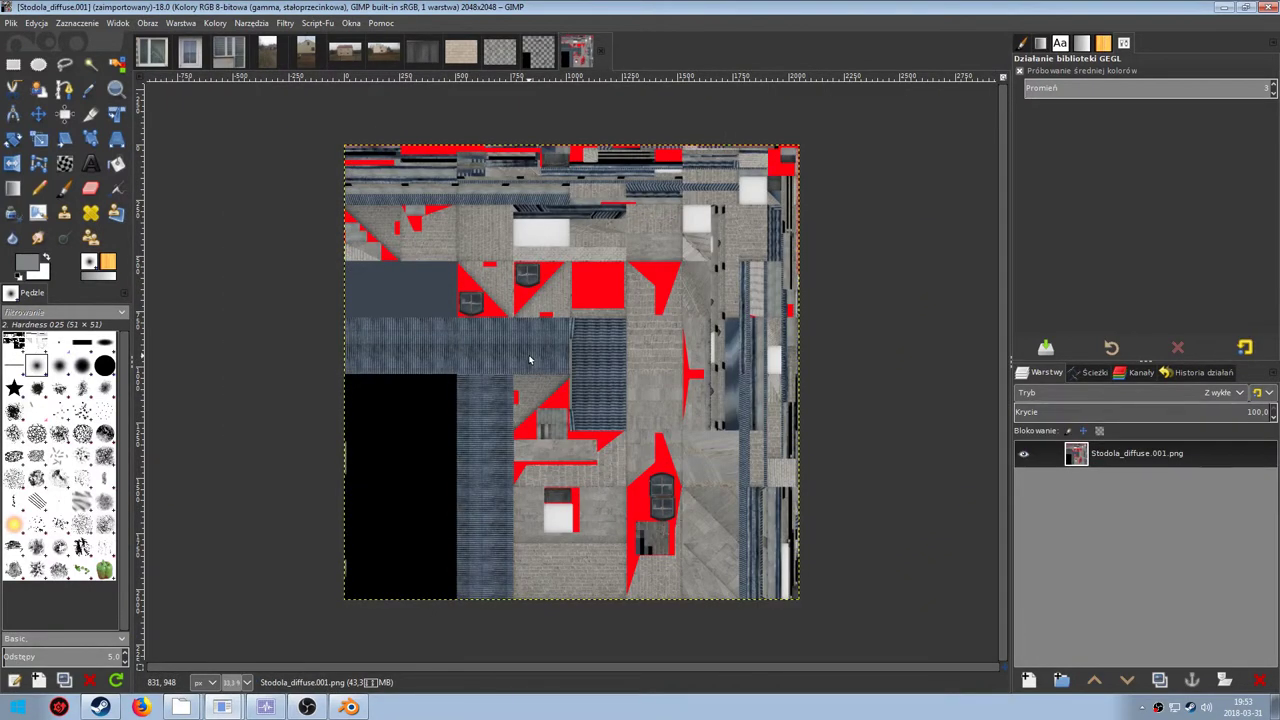
pyautogui.hotkey('ctrl', 'v')
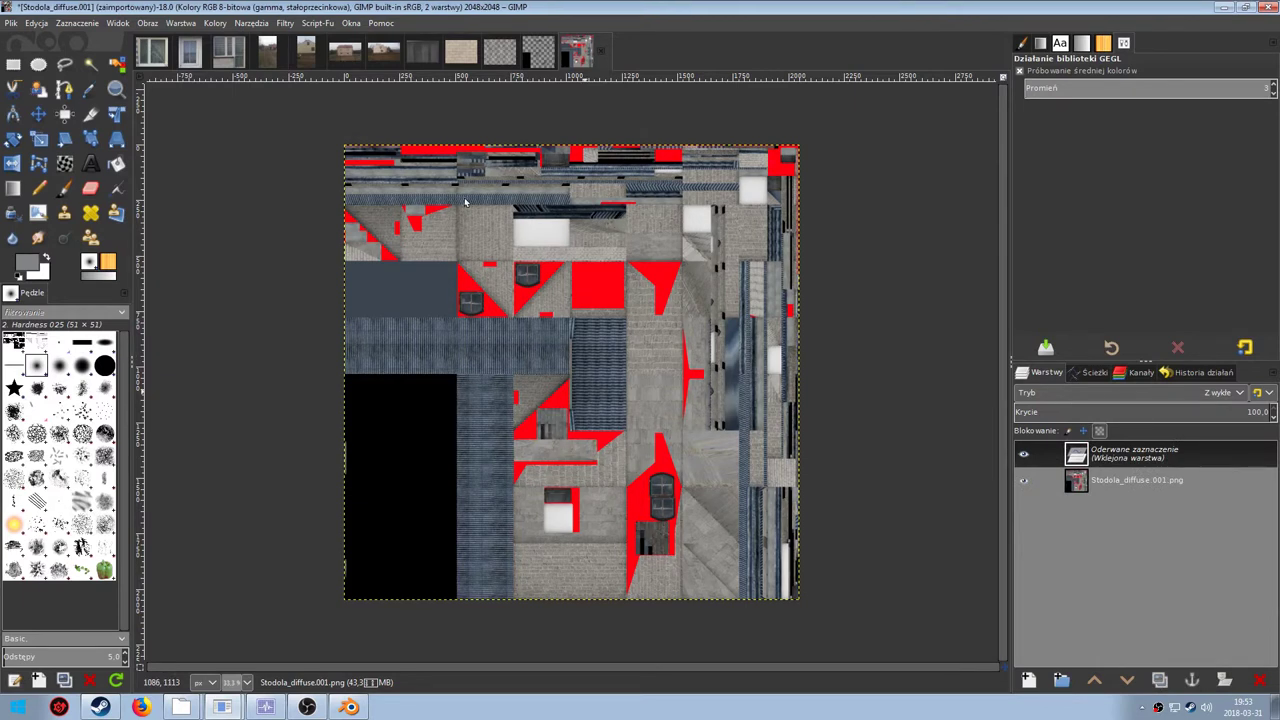
pyautogui.keyDown('ctrl'); pyautogui.scroll(4, 465, 203); pyautogui.keyUp('ctrl')
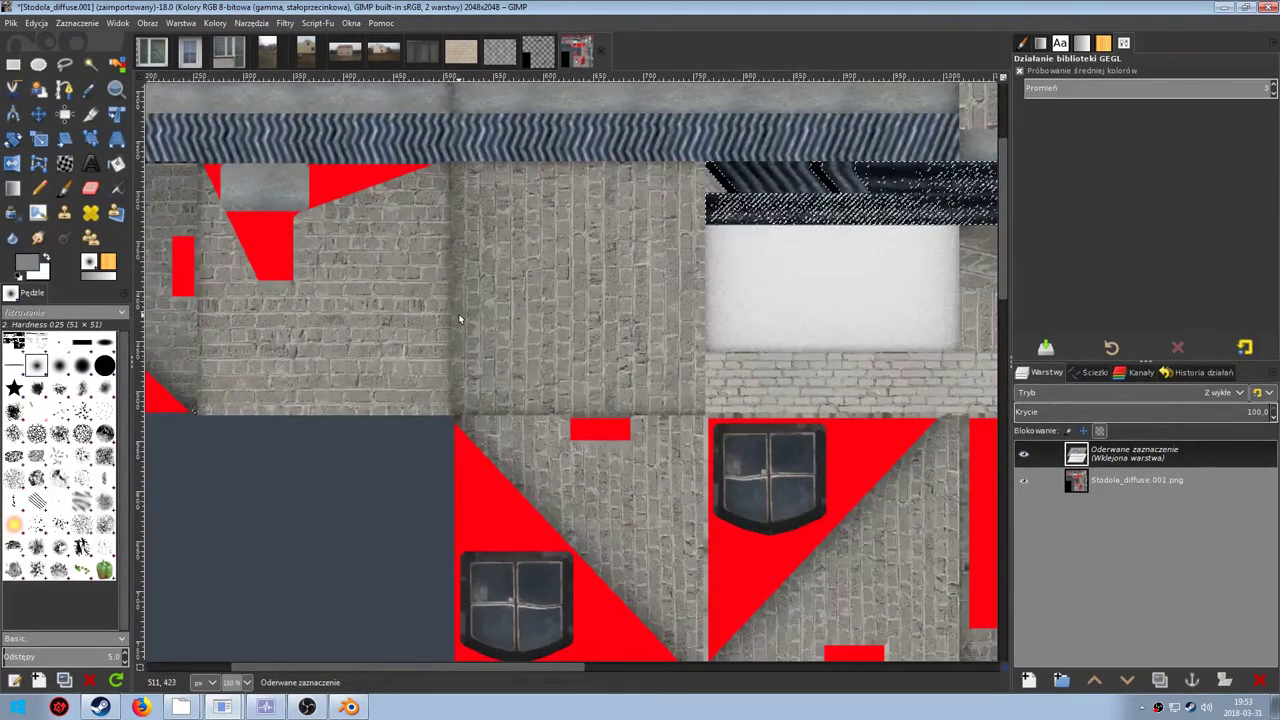
pyautogui.click(1030, 681)
# Add two more copies of the pasted ambient occlusion as new layers above the diffuse texture
pyautogui.hotkey('ctrl', 'c')
pyautogui.hotkey('ctrl', 'v')
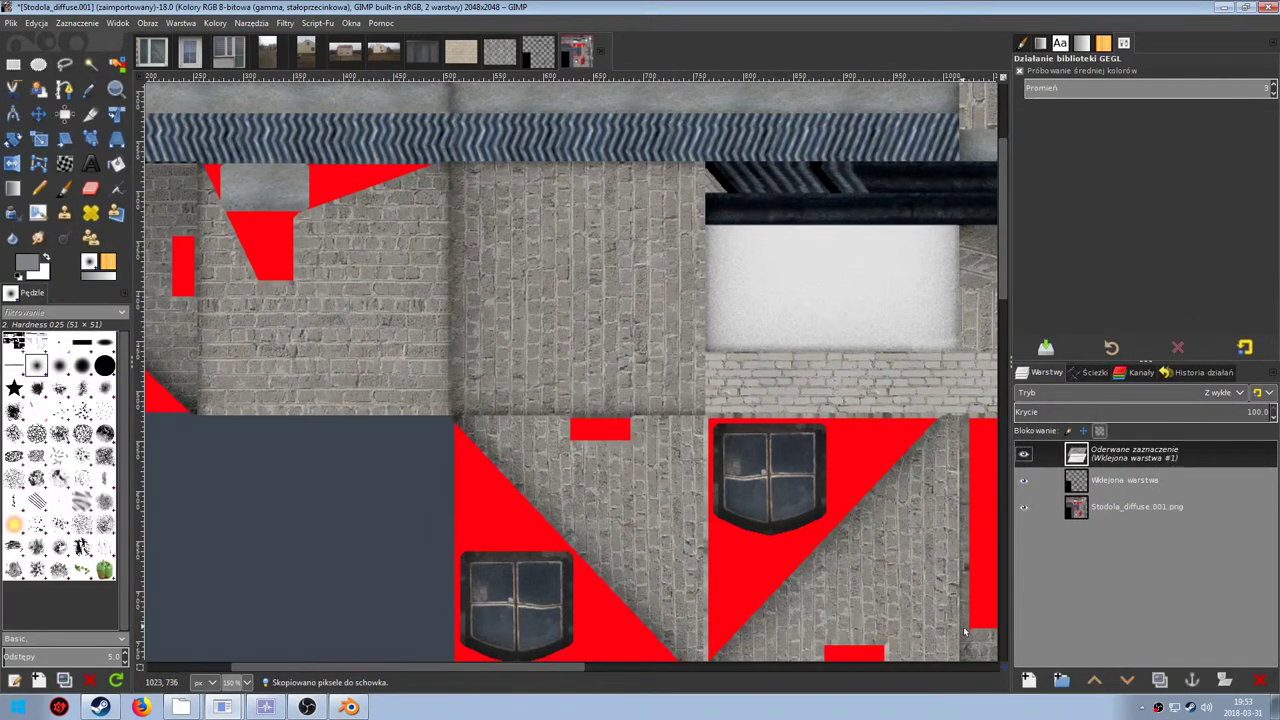
pyautogui.click(1030, 681)
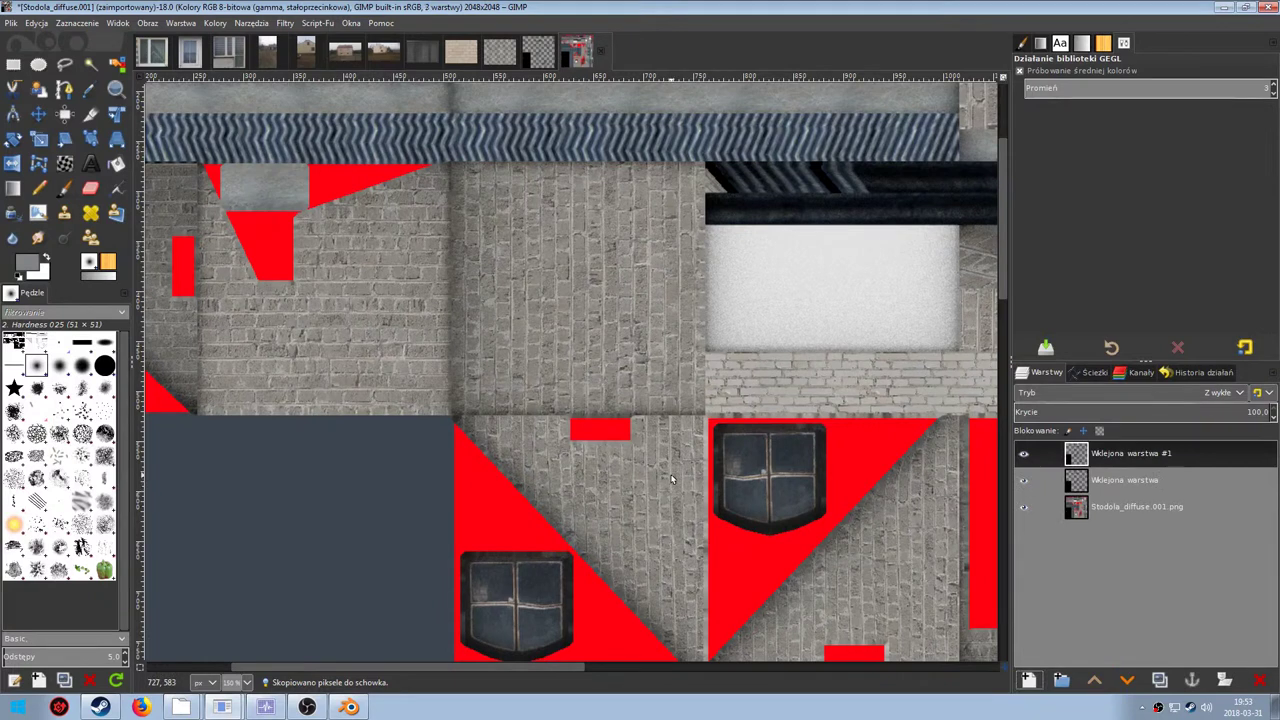
pyautogui.hotkey('ctrl', 'v')
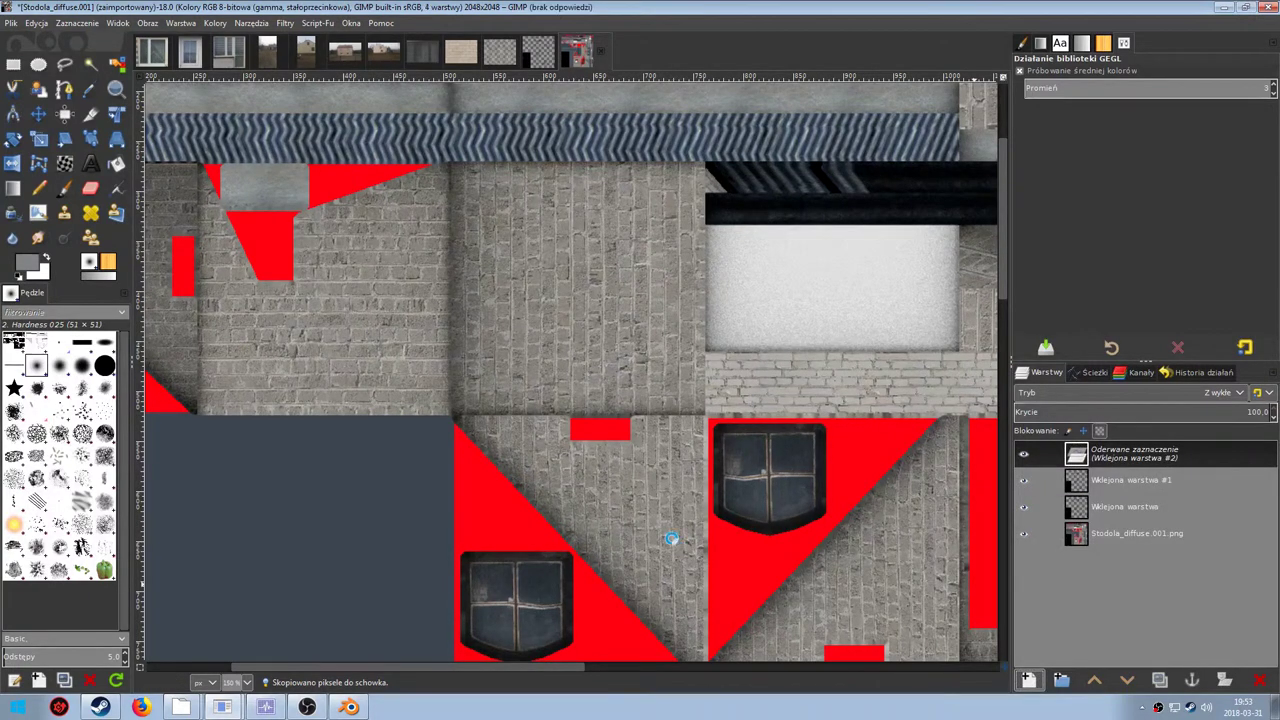
pyautogui.click(1030, 681)
# Check the combined texture and overwrite Stodola_diffuse.001.png with it
pyautogui.keyDown('ctrl'); pyautogui.scroll(-2, 604, 452); pyautogui.keyUp('ctrl')
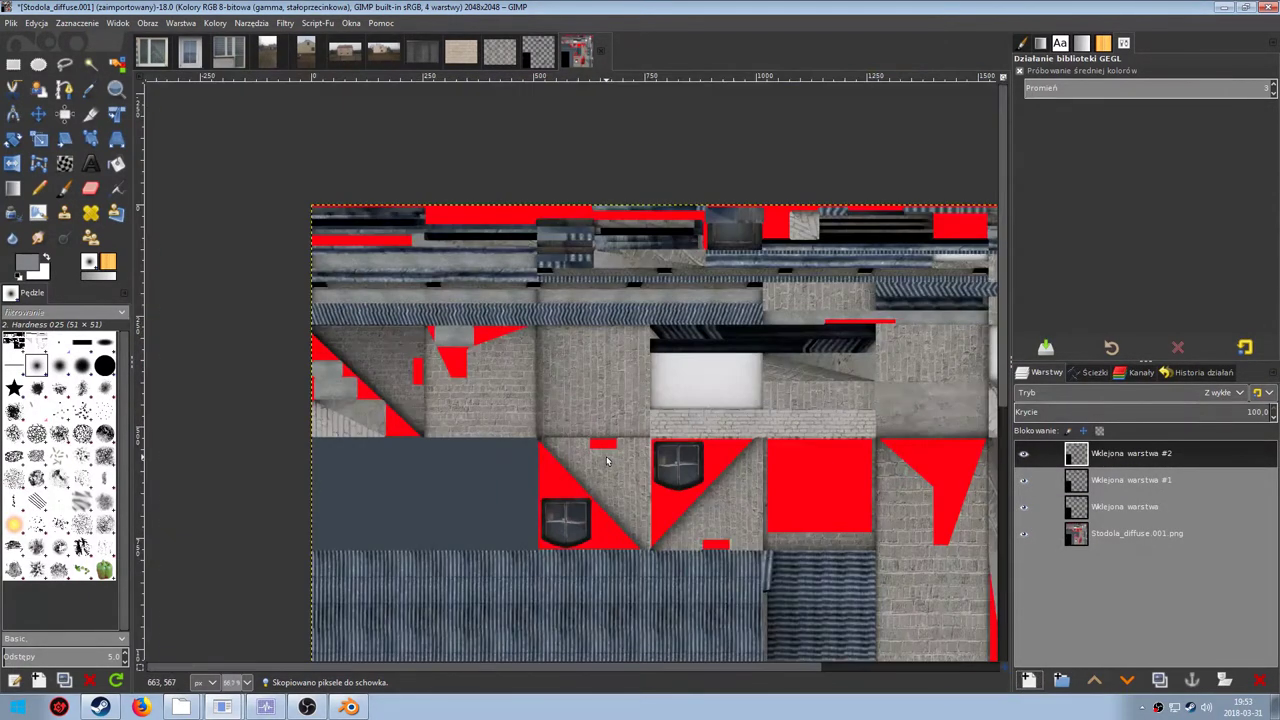
pyautogui.moveTo(612, 463); pyautogui.dragTo(459, 403, button='middle')
pyautogui.keyDown('ctrl'); pyautogui.scroll(-1, 459, 403); pyautogui.keyUp('ctrl')
pyautogui.keyDown('ctrl'); pyautogui.scroll(1, 547, 440); pyautogui.keyUp('ctrl')
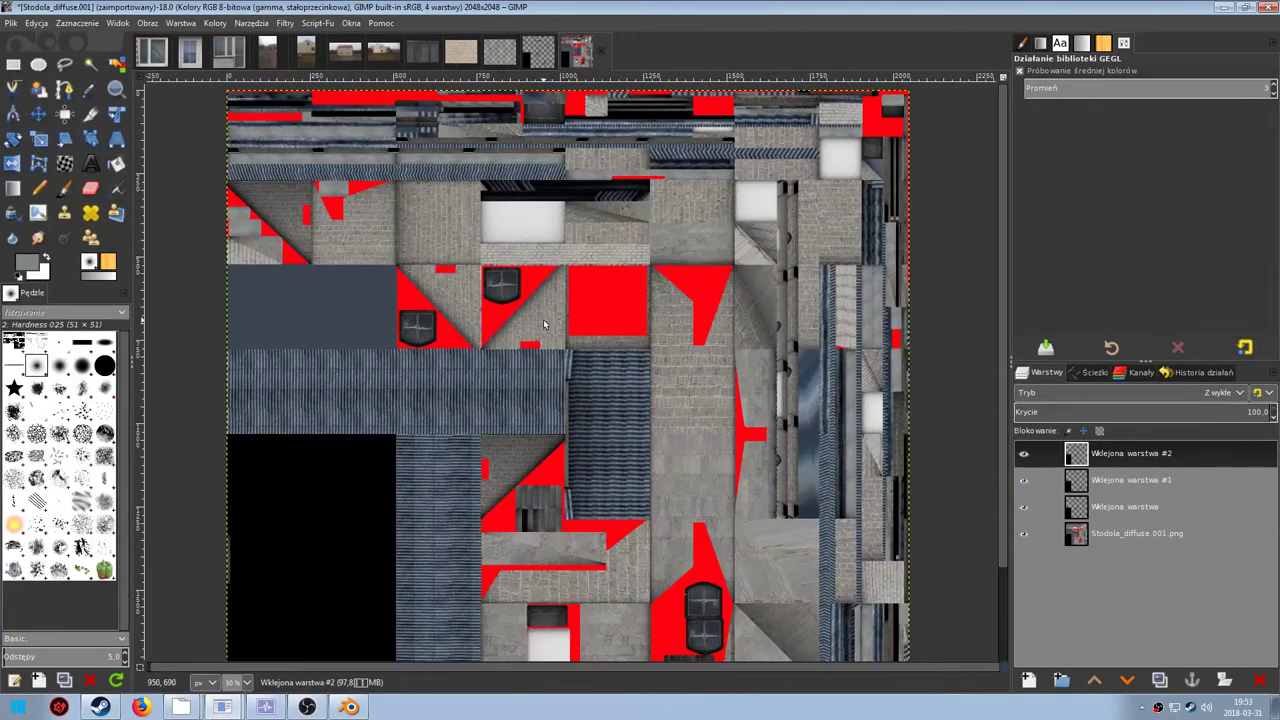
pyautogui.keyDown('ctrl'); pyautogui.scroll(-2, 547, 440); pyautogui.keyUp('ctrl')
pyautogui.click(9, 23)
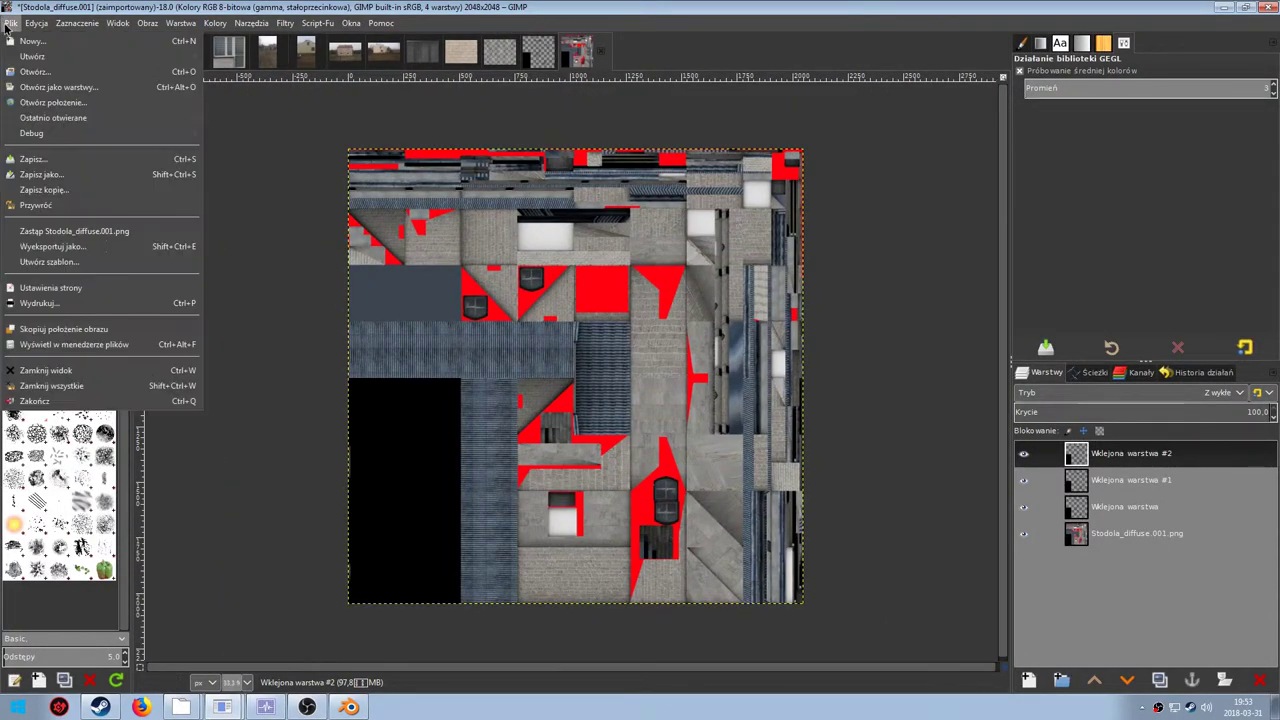
pyautogui.click(83, 230)
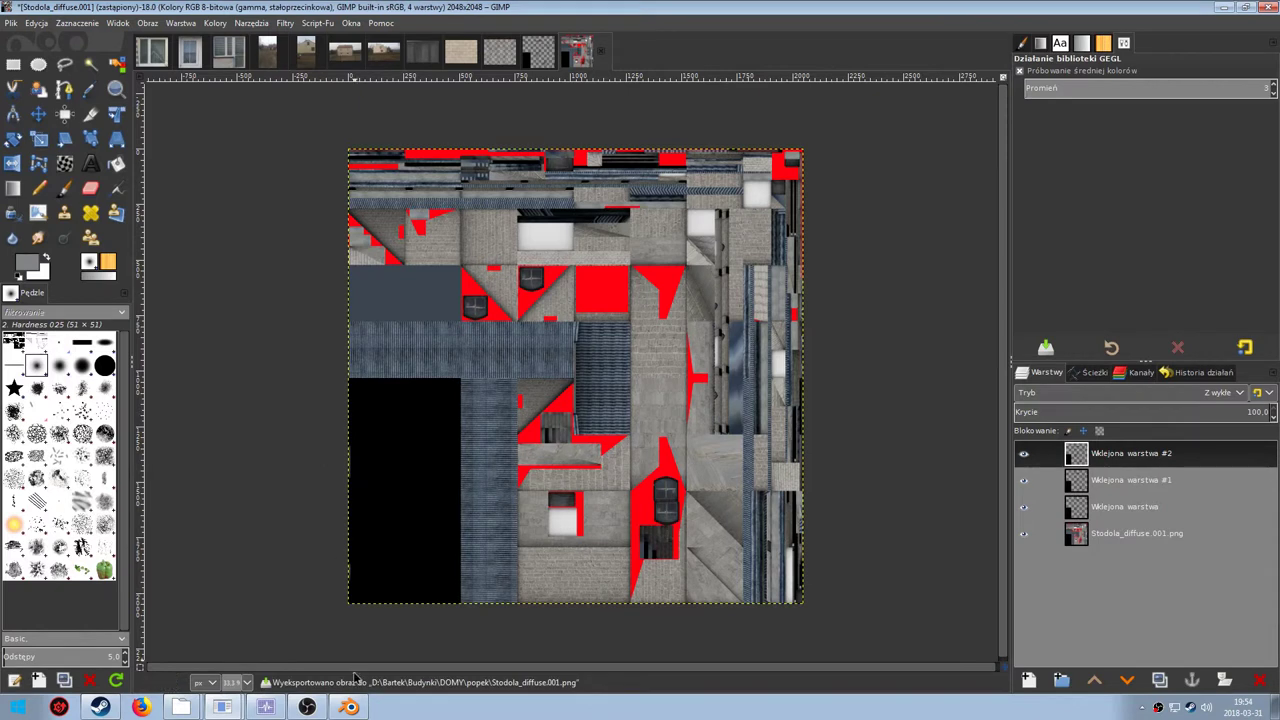
# Switch to Blender, unhide Stodola and examine the original barn's walls and extension
pyautogui.click(347, 708)
pyautogui.moveTo(692, 360); pyautogui.dragTo(720, 362, button='middle')
pyautogui.click(1247, 126)
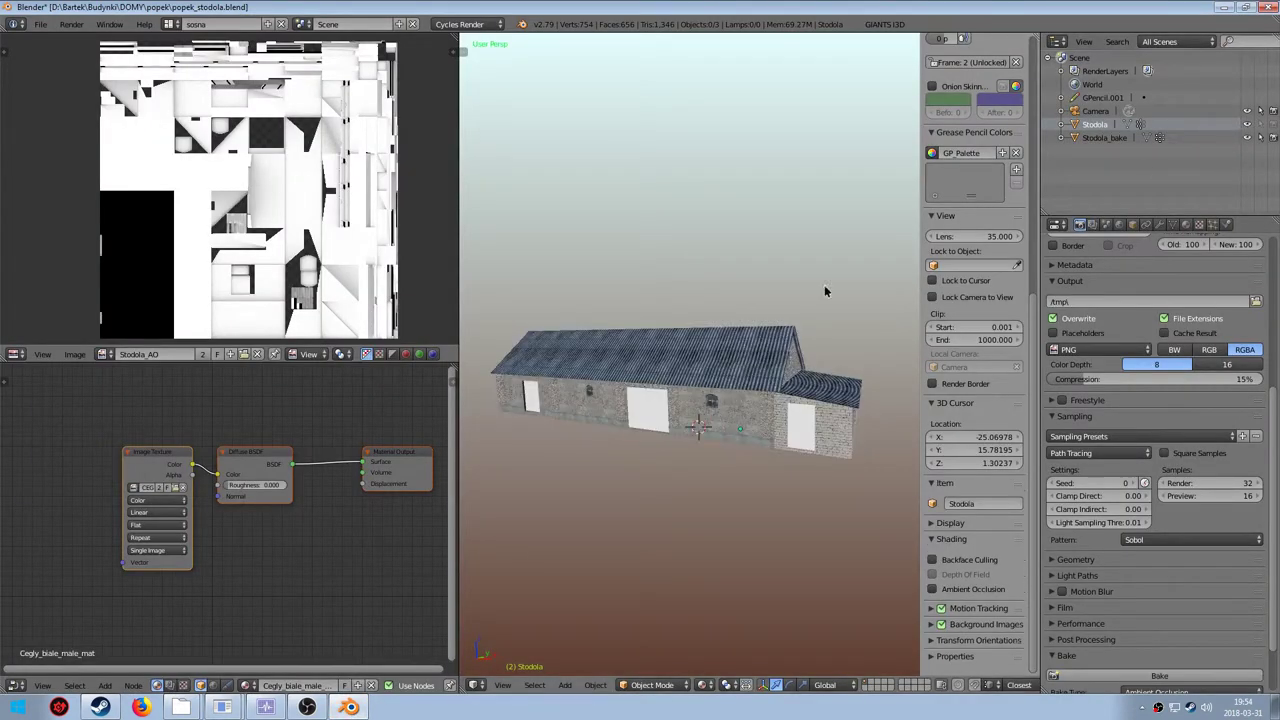
pyautogui.scroll(3, 771, 464)
pyautogui.moveTo(771, 466); pyautogui.dragTo(625, 327, button='middle')
pyautogui.scroll(2, 625, 327)
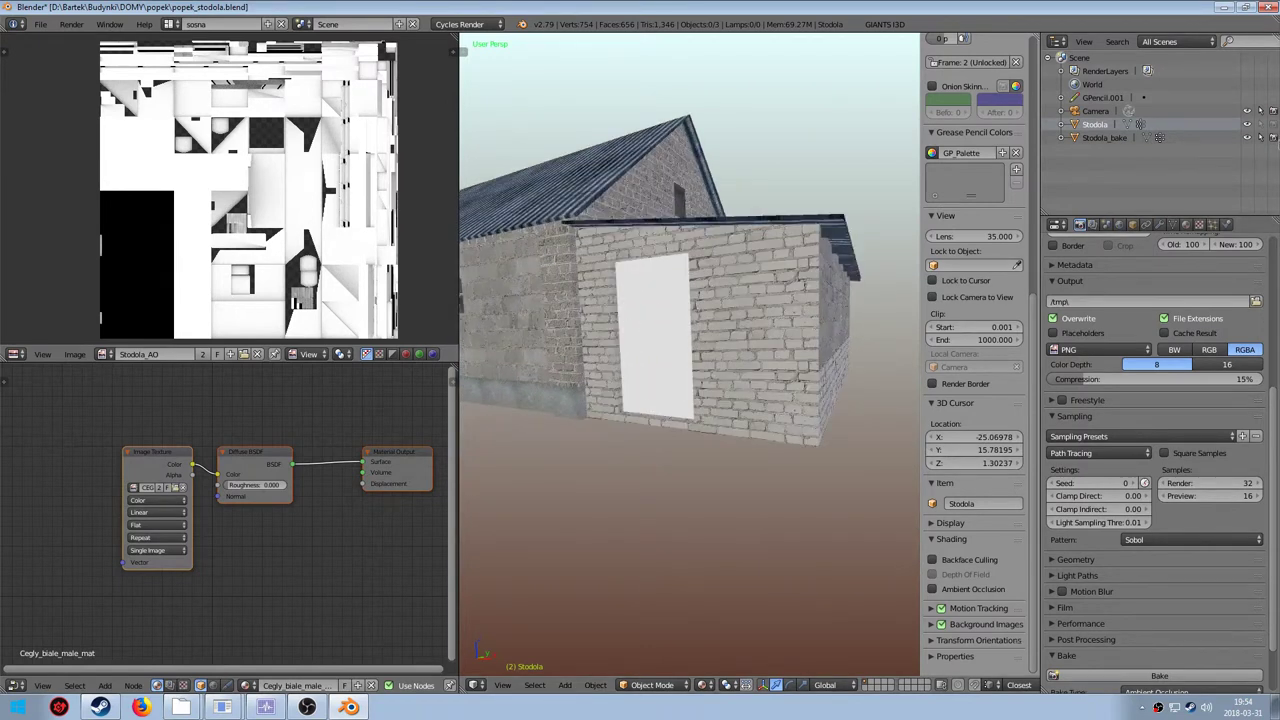
# Hide Stodola, select Stodola_bake and enter Edit Mode on it
pyautogui.click(1248, 125)
pyautogui.click(1097, 138)
pyautogui.scroll(-4, 800, 266)
pyautogui.press('Tab')
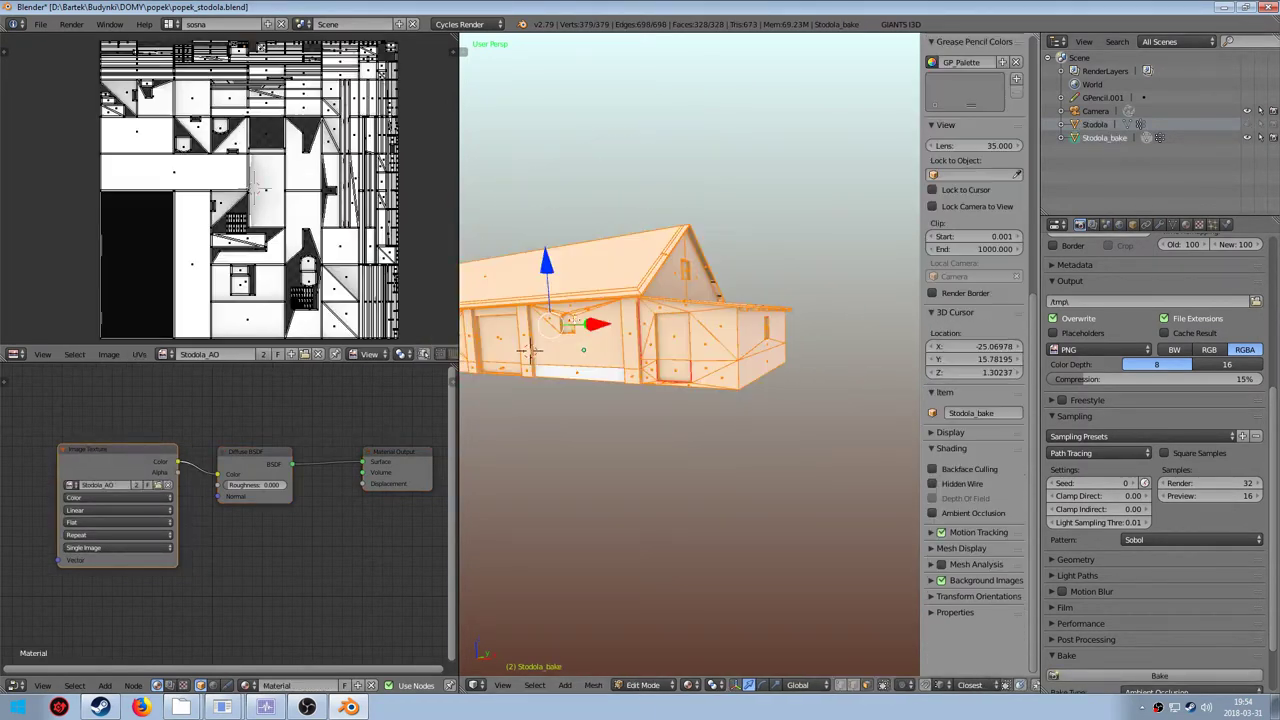
pyautogui.moveTo(798, 268); pyautogui.dragTo(815, 318, button='middle')
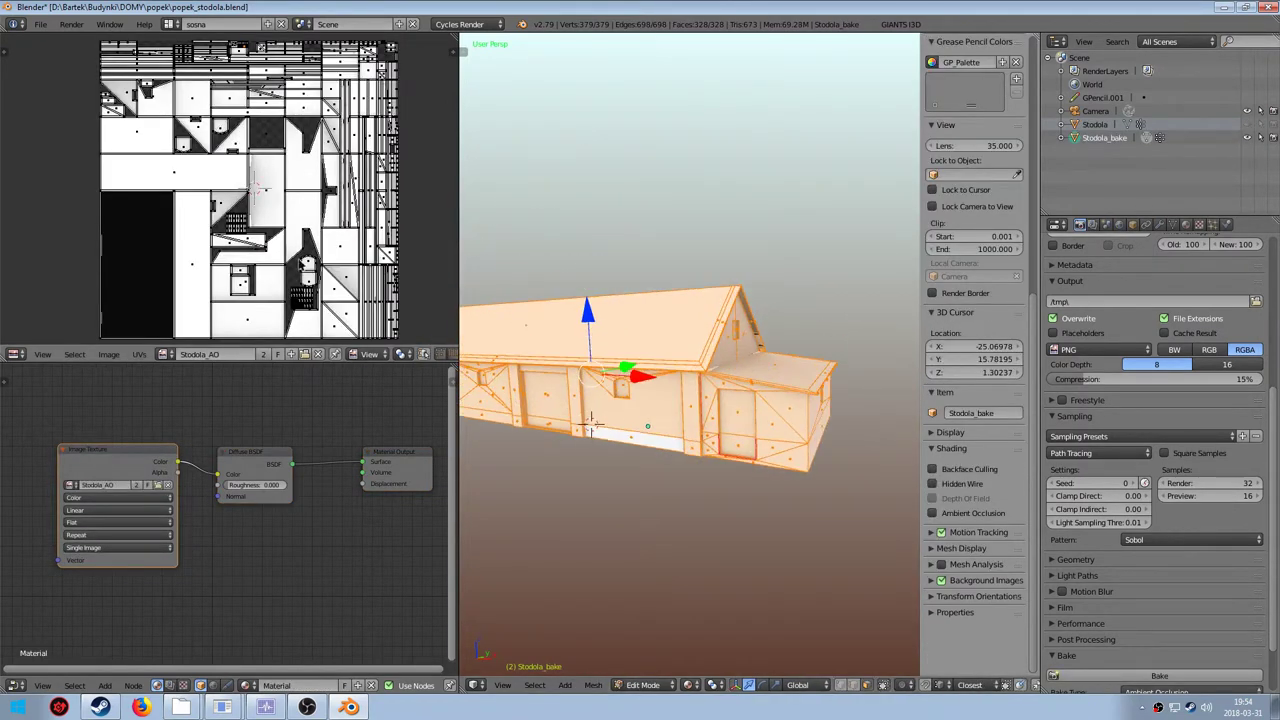
# Replace the Stodola_AO image in Stodola_bake's material with Stodola_diffuse.001.png and return to Object Mode
pyautogui.click(1186, 224)
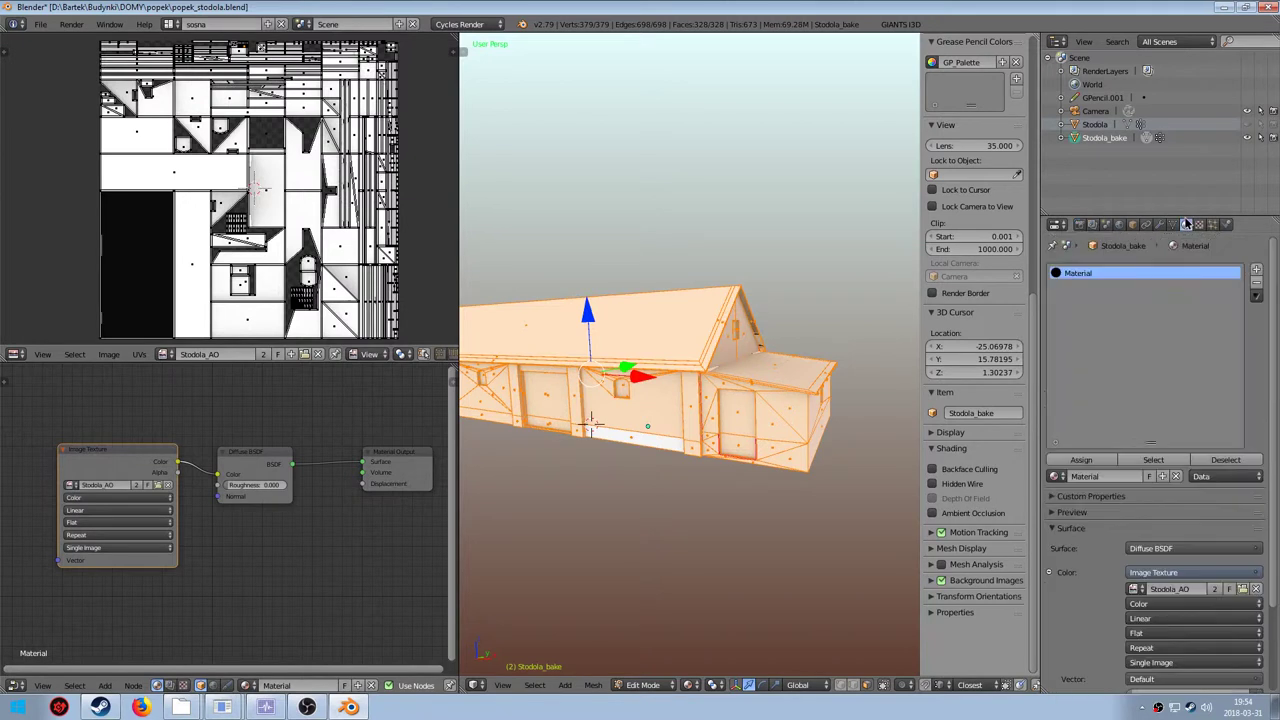
pyautogui.click(1135, 590)
pyautogui.scroll(-2, 1080, 555)
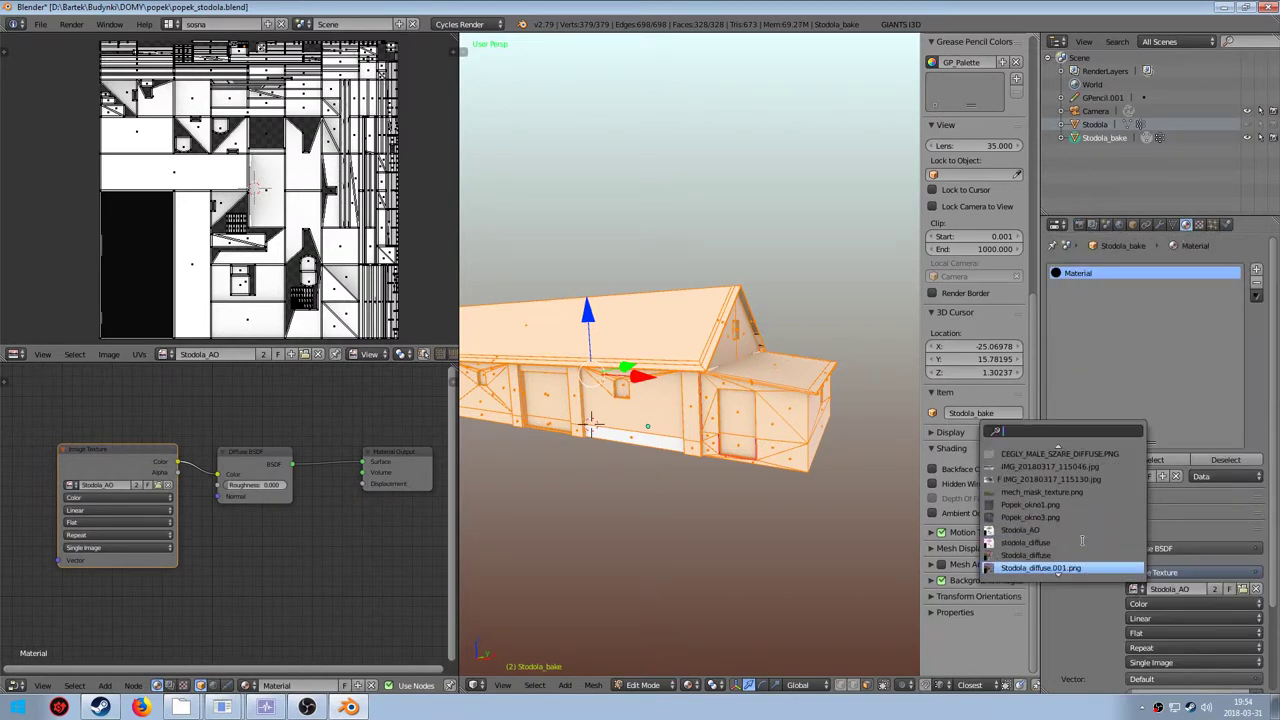
pyautogui.click(1255, 589)
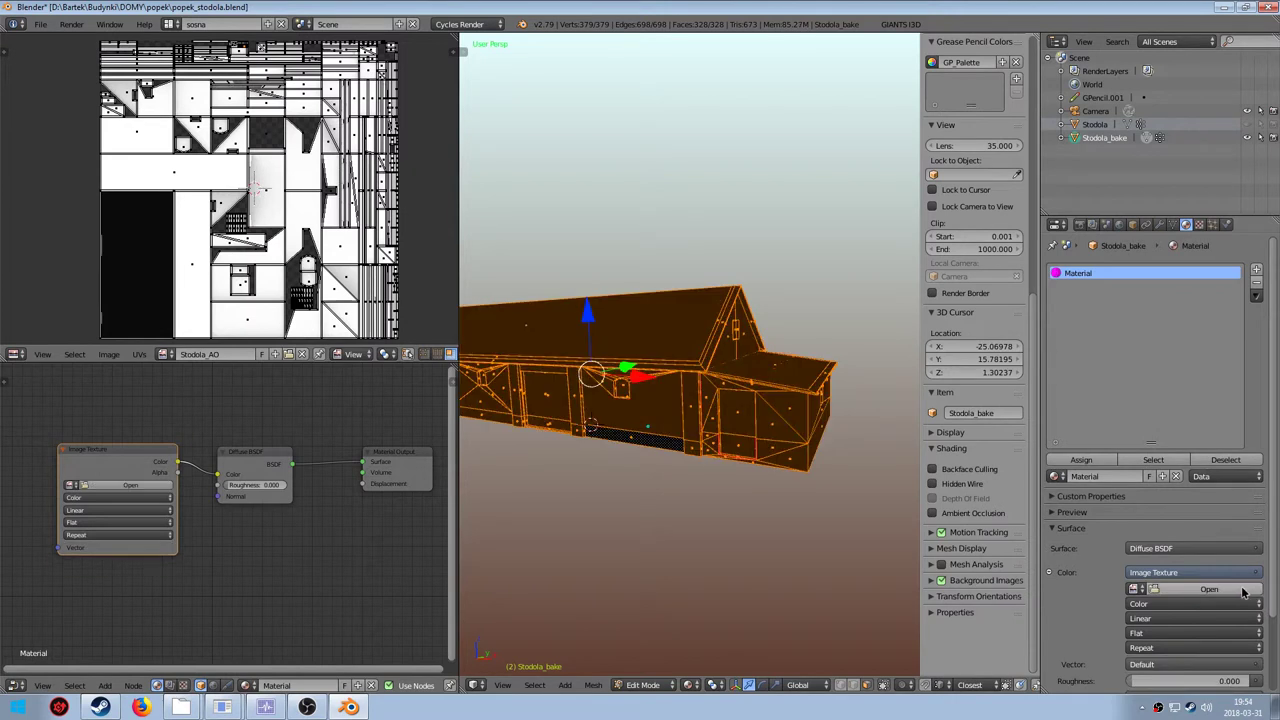
pyautogui.click(1240, 592)
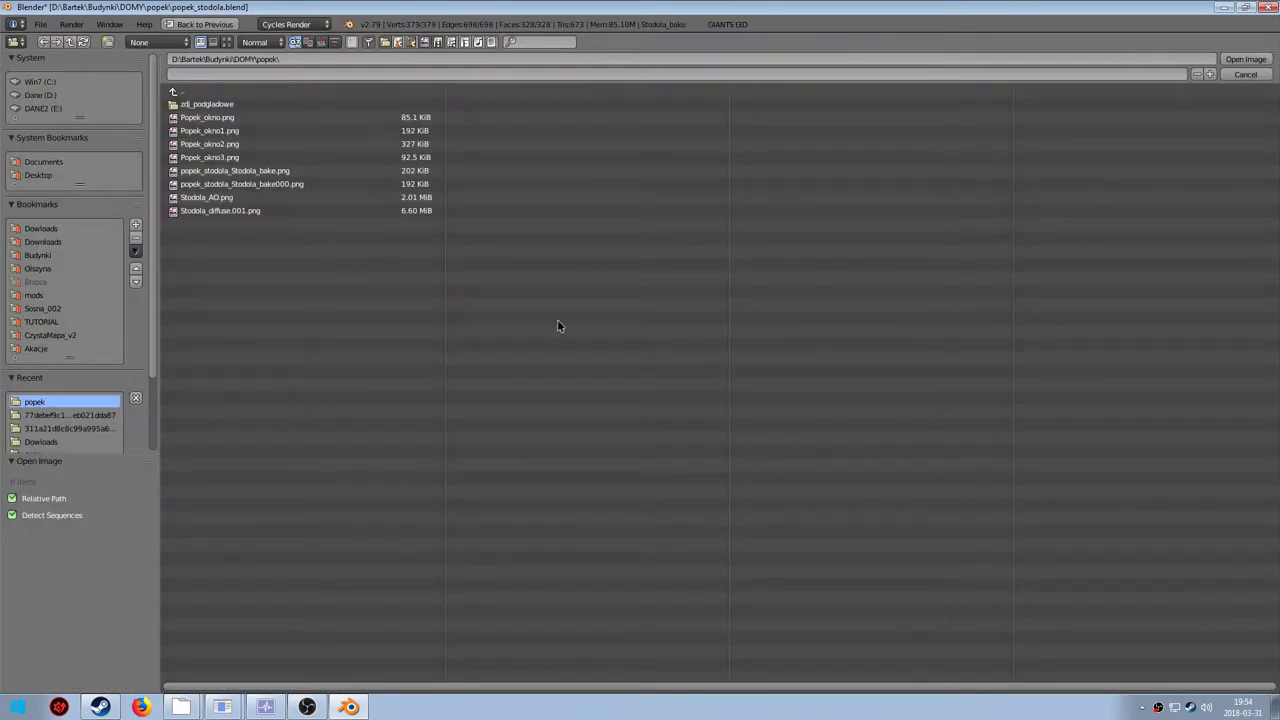
pyautogui.click(227, 42)
pyautogui.doubleClick(1139, 172)
pyautogui.press('Tab')
# Examine the combined texture on the barn's roof, brick pillars, block walls and concrete base, both close up and from farther away
pyautogui.keyDown('shift'); pyautogui.moveTo(566, 430); pyautogui.dragTo(686, 386, button='middle'); pyautogui.keyUp('shift')
pyautogui.scroll(2, 685, 361)
pyautogui.scroll(-4, 708, 328)
pyautogui.scroll(4, 690, 405)
pyautogui.scroll(6, 707, 383)
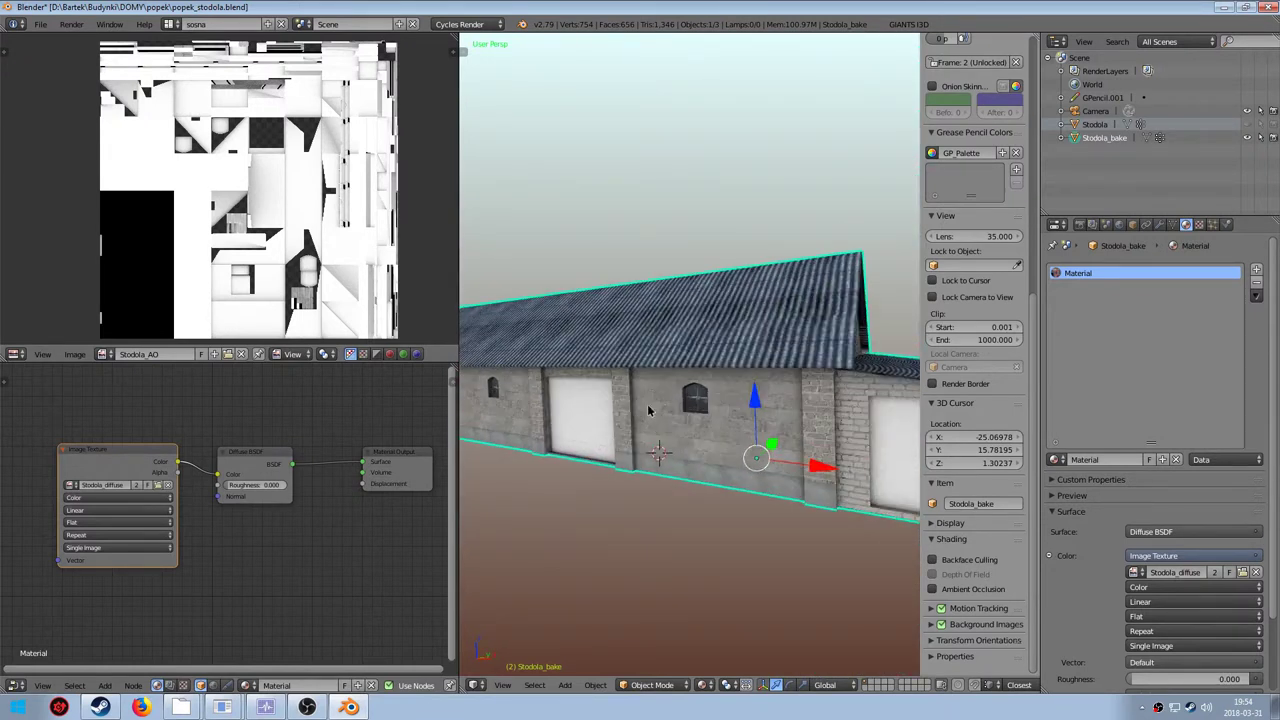
pyautogui.scroll(3, 664, 397)
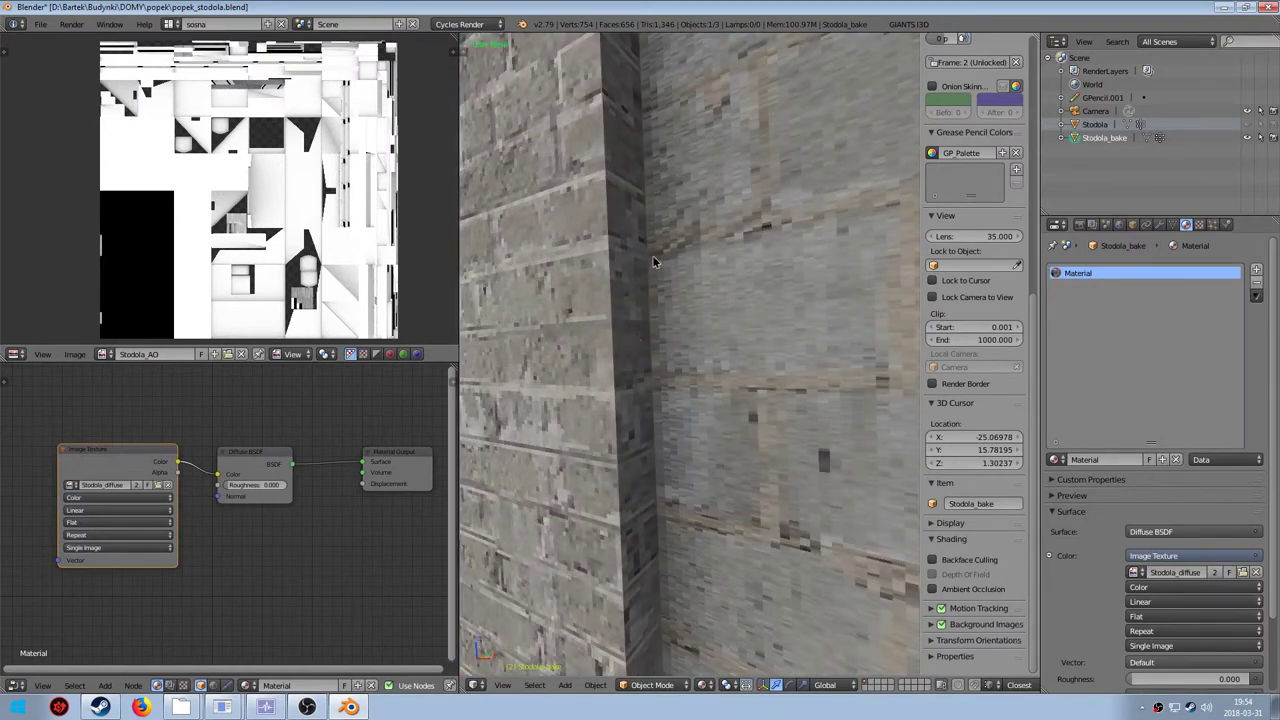
pyautogui.scroll(-8, 663, 306)
pyautogui.moveTo(663, 306); pyautogui.dragTo(624, 304, button='middle')
pyautogui.scroll(2, 638, 363)
pyautogui.scroll(-6, 638, 363)
pyautogui.scroll(6, 683, 363)
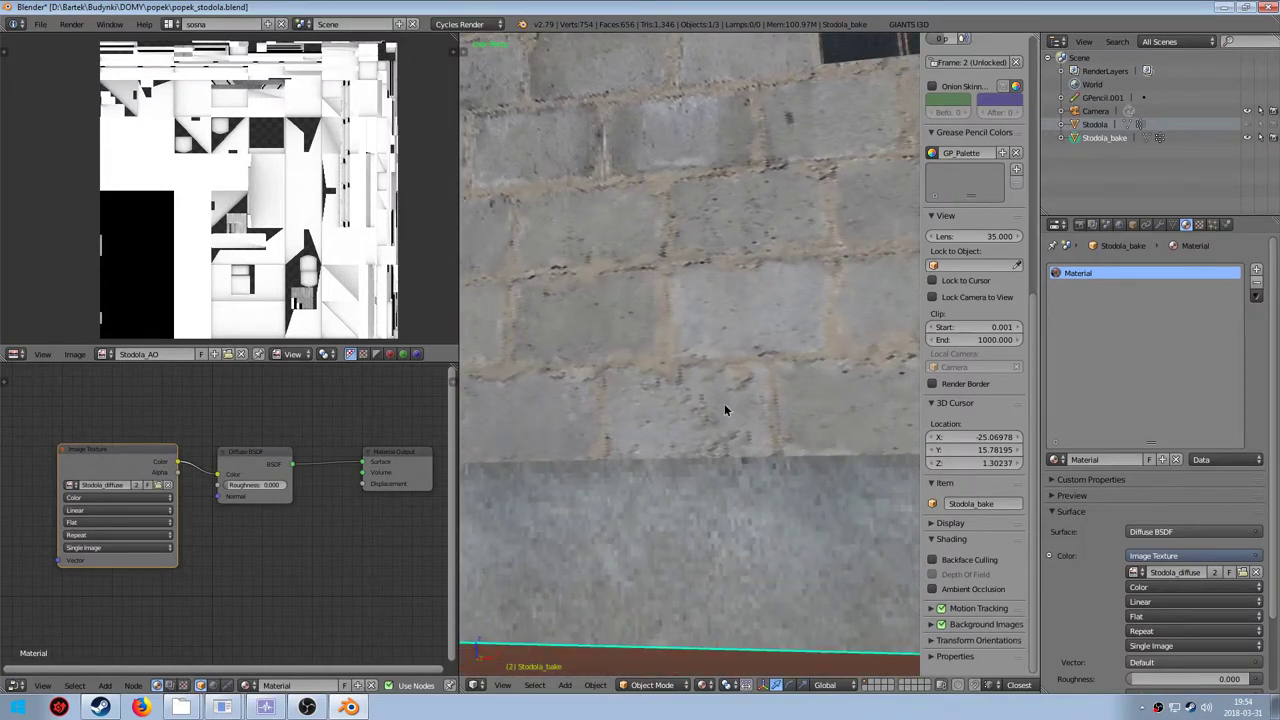
pyautogui.scroll(-9, 724, 410)
pyautogui.moveTo(714, 343); pyautogui.dragTo(662, 277, button='middle')
pyautogui.scroll(-4, 663, 340)
pyautogui.moveTo(664, 391); pyautogui.dragTo(748, 327, button='middle')
pyautogui.scroll(5, 712, 386)
pyautogui.moveTo(662, 445); pyautogui.dragTo(678, 402, button='middle')
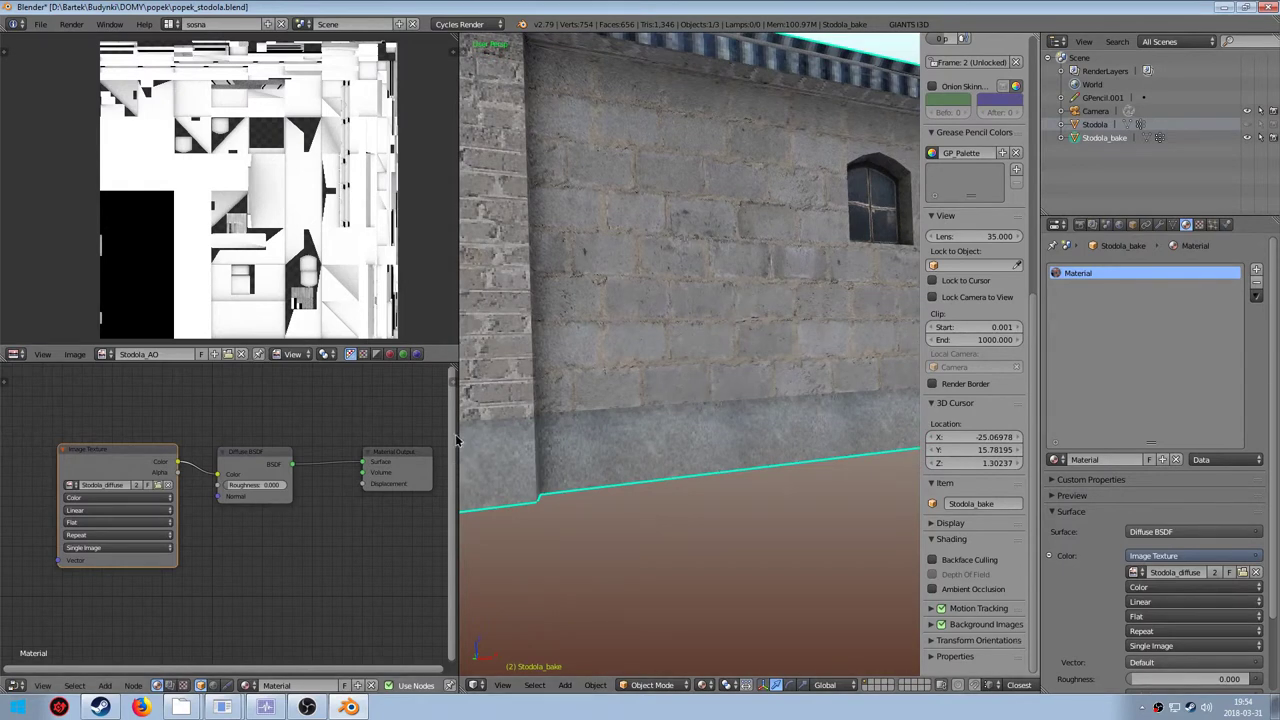
# Enlarge the 3D view, switch Stodola_bake to Texture Paint mode and paint green grass along the wall's base below the window
pyautogui.moveTo(459, 434); pyautogui.dragTo(55, 452)
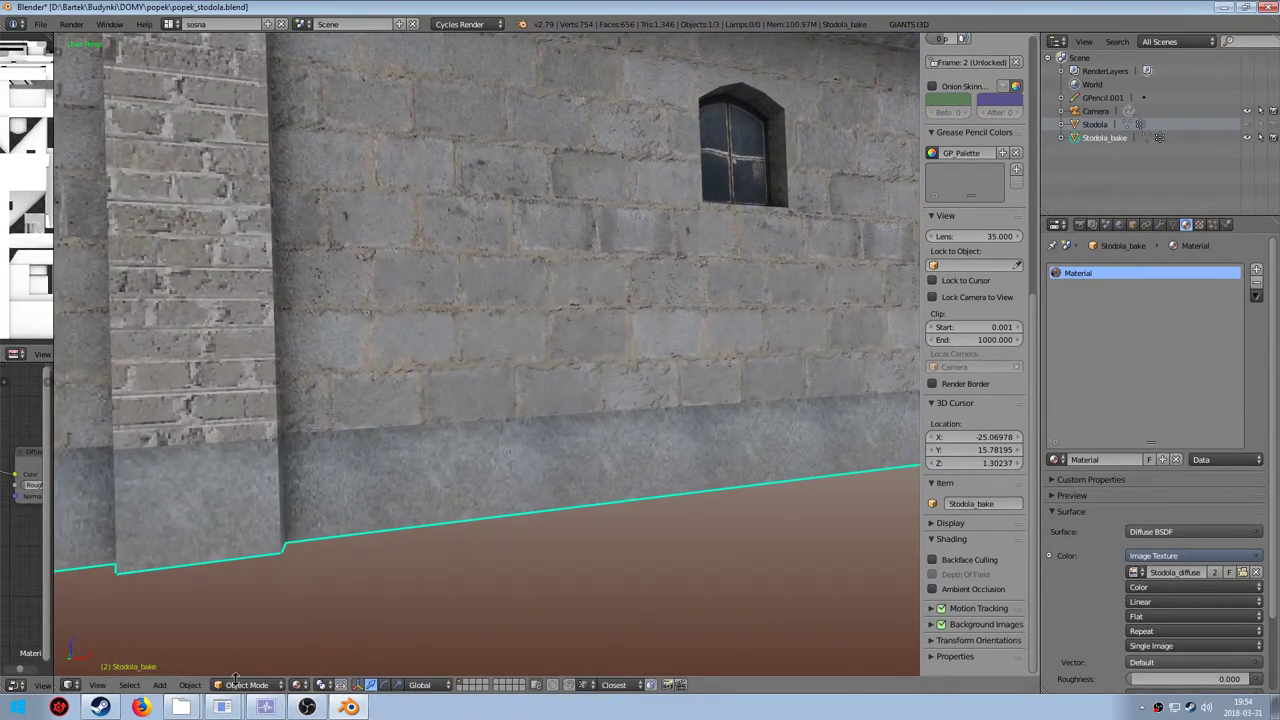
pyautogui.click(245, 596)
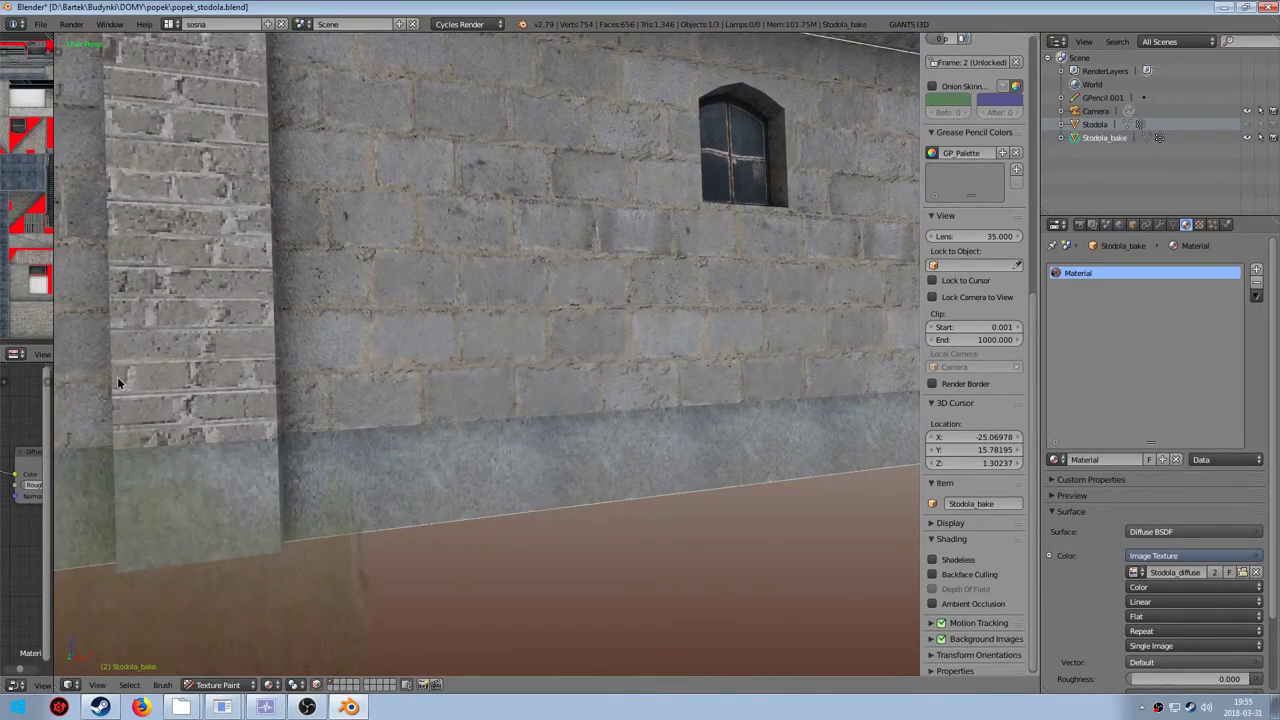
pyautogui.moveTo(456, 466); pyautogui.dragTo(128, 440, button='middle')
pyautogui.scroll(-3, 457, 448)
pyautogui.moveTo(95, 461)
pyautogui.mouseDown()
pyautogui.moveTo(108, 439)
pyautogui.moveTo(268, 438)
pyautogui.mouseUp()
pyautogui.moveTo(340, 442); pyautogui.dragTo(408, 399, button='middle')
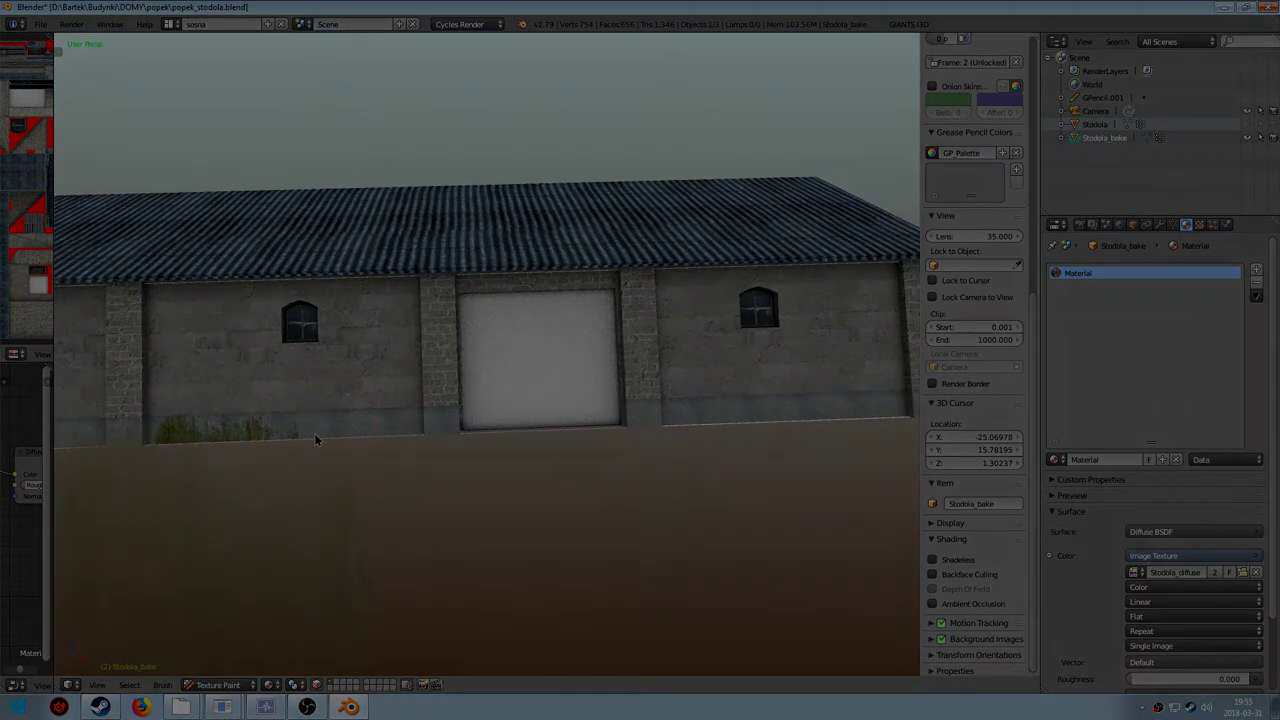